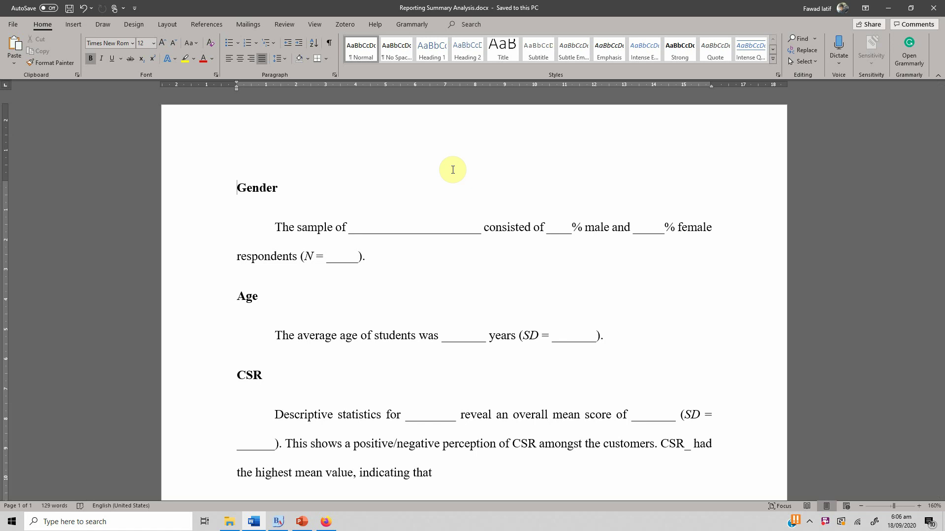
# Read through the Gender, Age, CSR and CSR across Countries sections of the report template
pyautogui.scroll(-1, 431, 228)
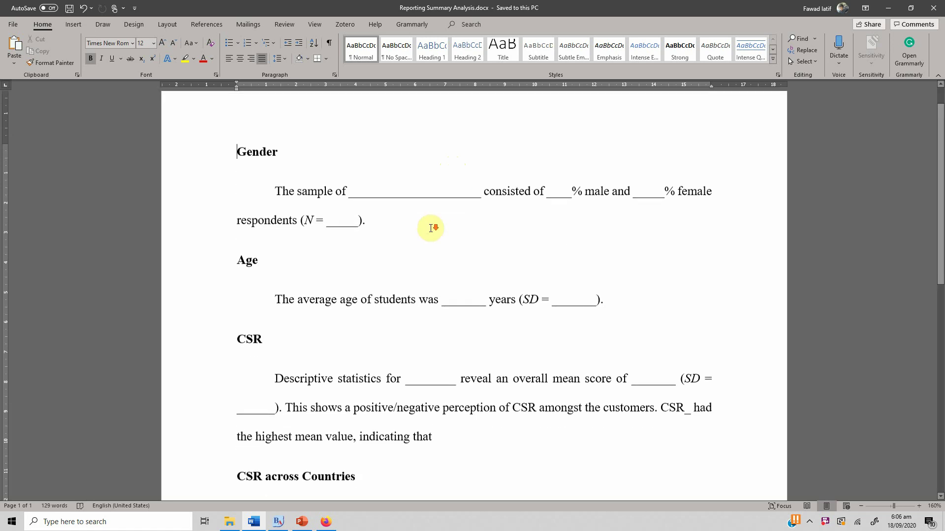
pyautogui.moveTo(237, 152); pyautogui.dragTo(385, 215)
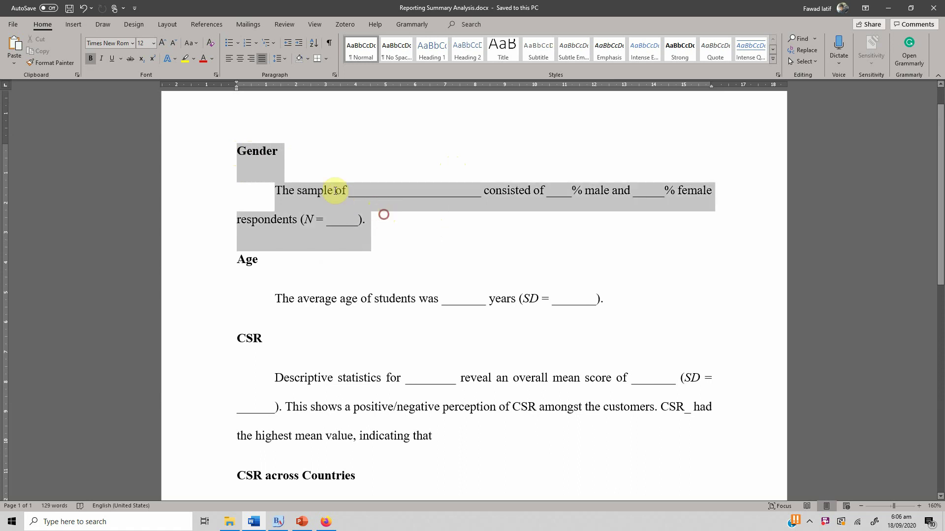
pyautogui.click(253, 266)
pyautogui.moveTo(241, 258); pyautogui.dragTo(614, 300)
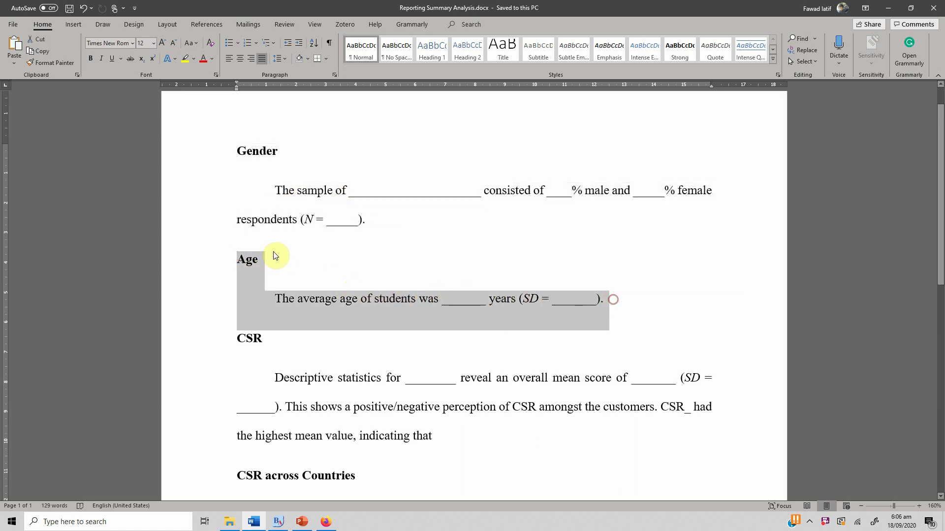
pyautogui.click(268, 258)
pyautogui.scroll(-1, 269, 258)
pyautogui.scroll(-3, 268, 258)
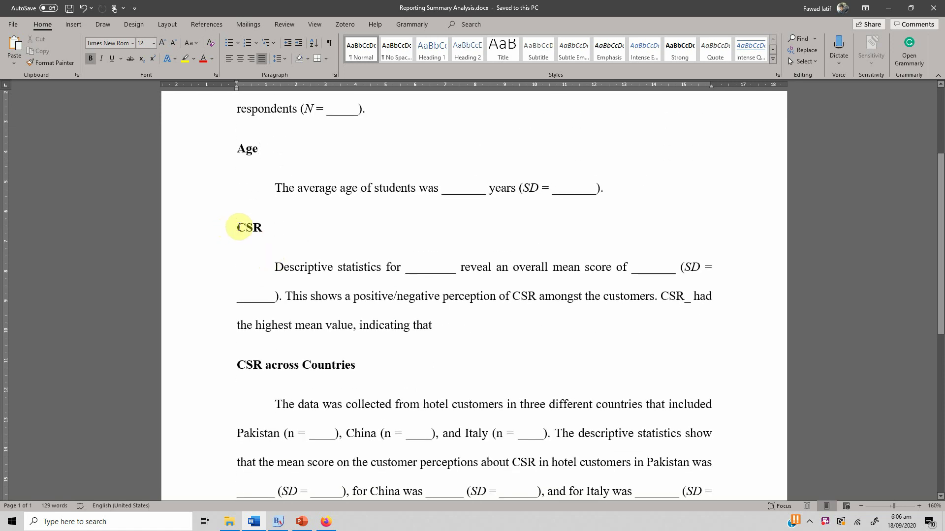
pyautogui.moveTo(238, 226); pyautogui.dragTo(272, 229)
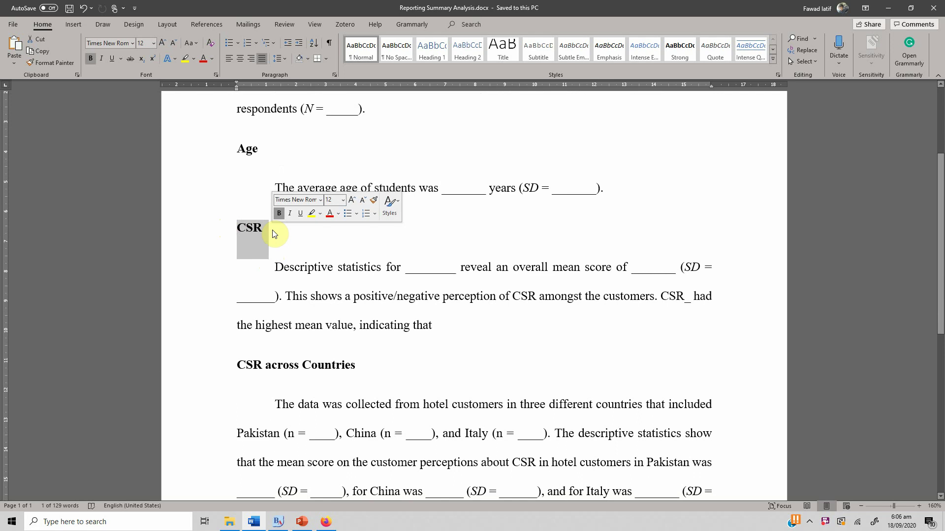
pyautogui.click(327, 267)
pyautogui.scroll(-3, 327, 270)
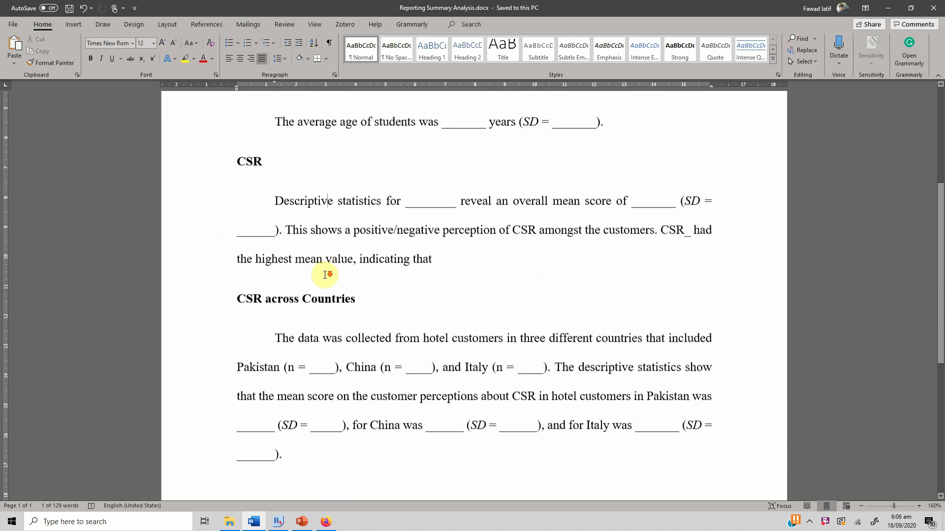
pyautogui.moveTo(236, 255); pyautogui.dragTo(265, 254)
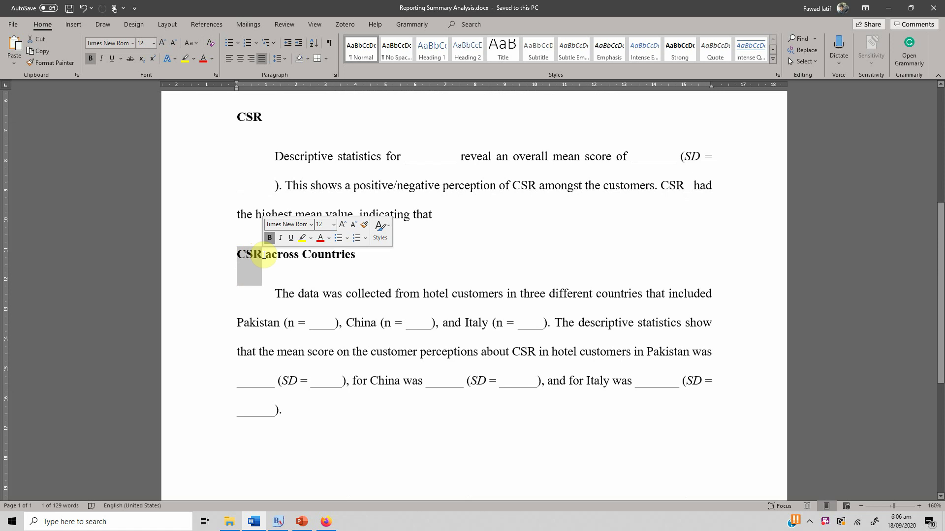
pyautogui.click(320, 254)
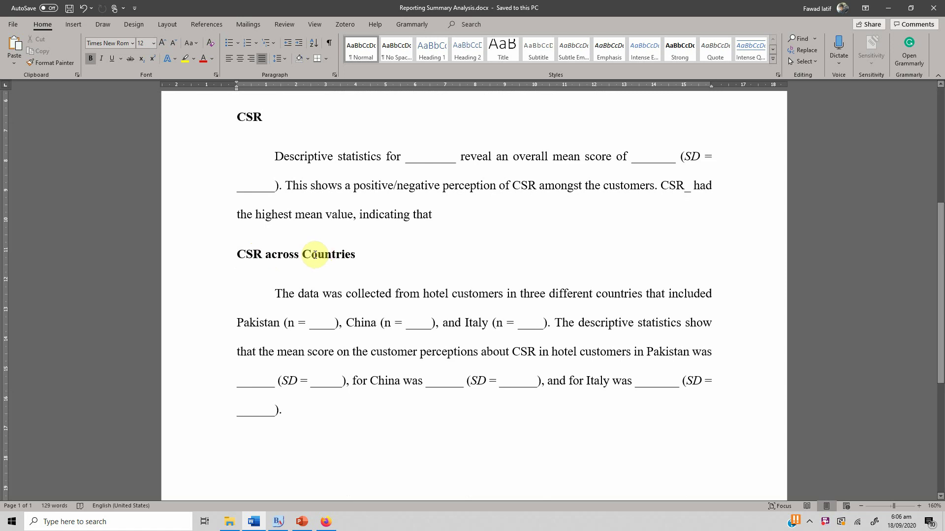
pyautogui.moveTo(301, 254); pyautogui.dragTo(354, 253)
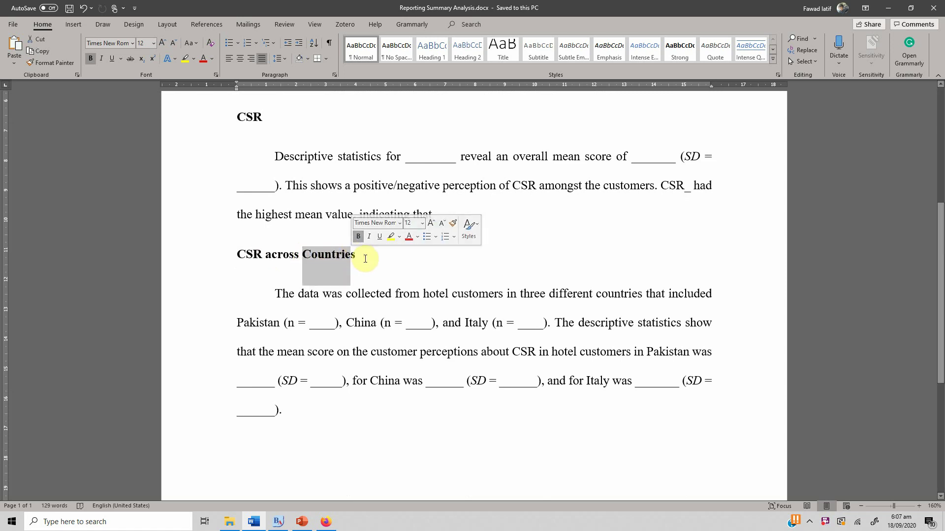
pyautogui.click(358, 255)
pyautogui.scroll(5, 374, 227)
pyautogui.scroll(-4, 373, 227)
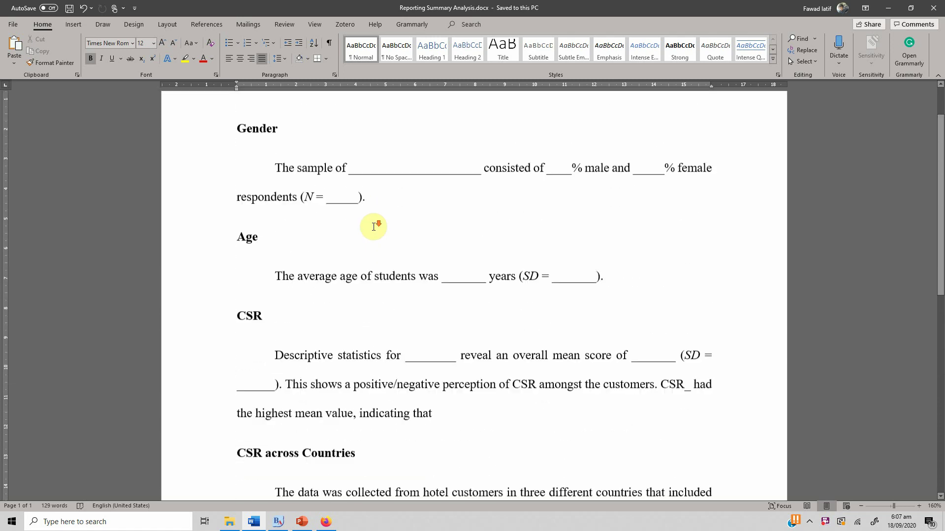
pyautogui.scroll(4, 373, 227)
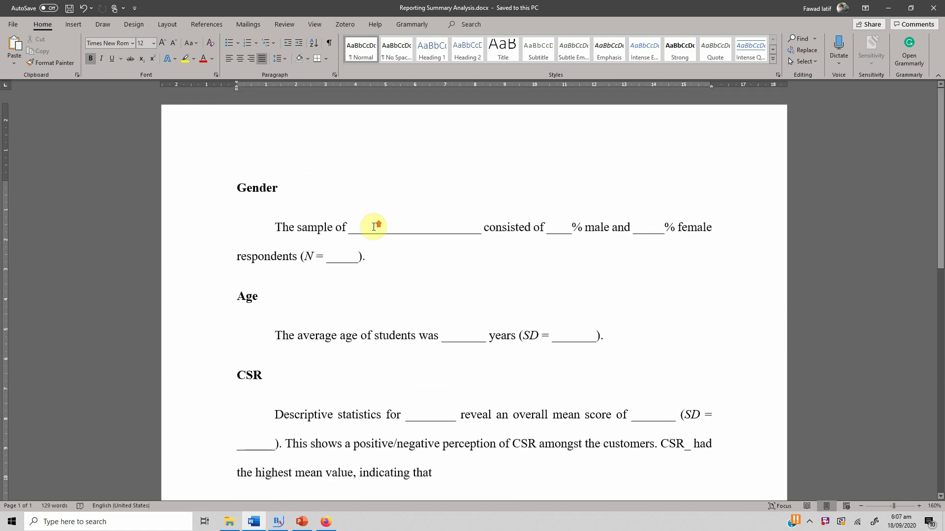
# Look over the dataset in BlueSky Statistics and review the Gender section of the report in Word
pyautogui.click(278, 521)
pyautogui.click(325, 178)
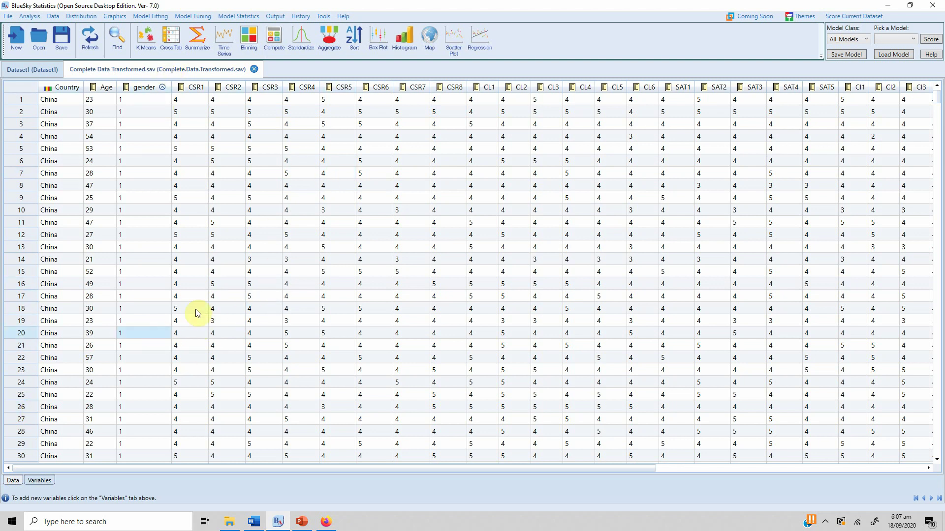
pyautogui.click(254, 521)
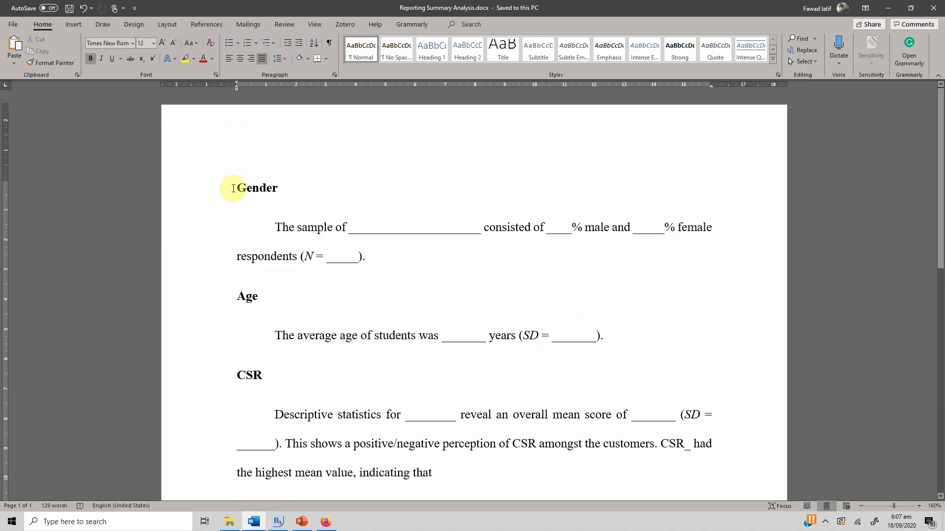
pyautogui.moveTo(236, 187); pyautogui.dragTo(382, 252)
pyautogui.click(369, 267)
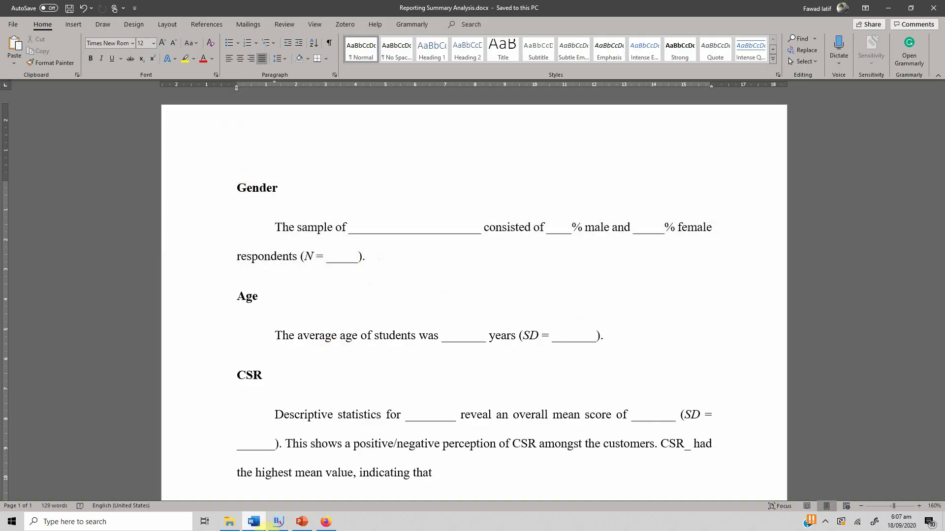
# Switch to BlueSky Statistics and run a Frequency Table summary analysis with gender as the only selected variable
pyautogui.click(278, 522)
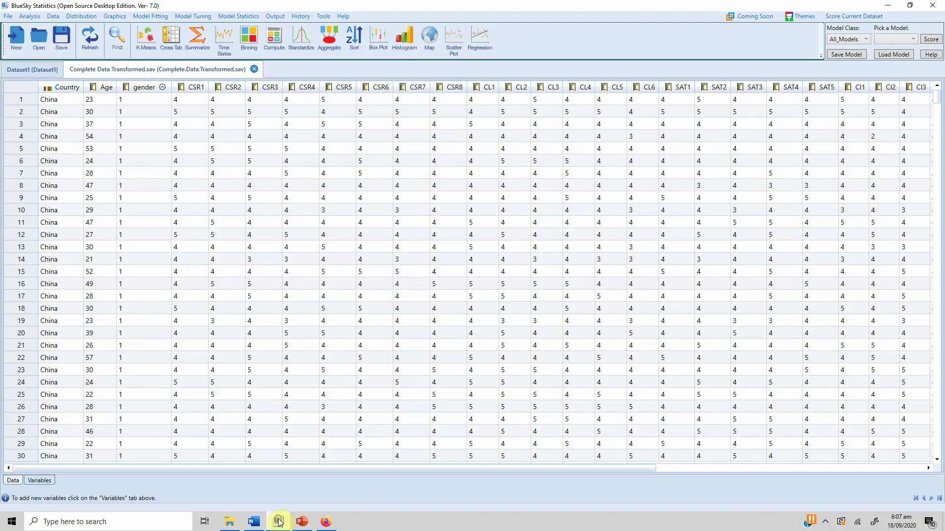
pyautogui.click(38, 20)
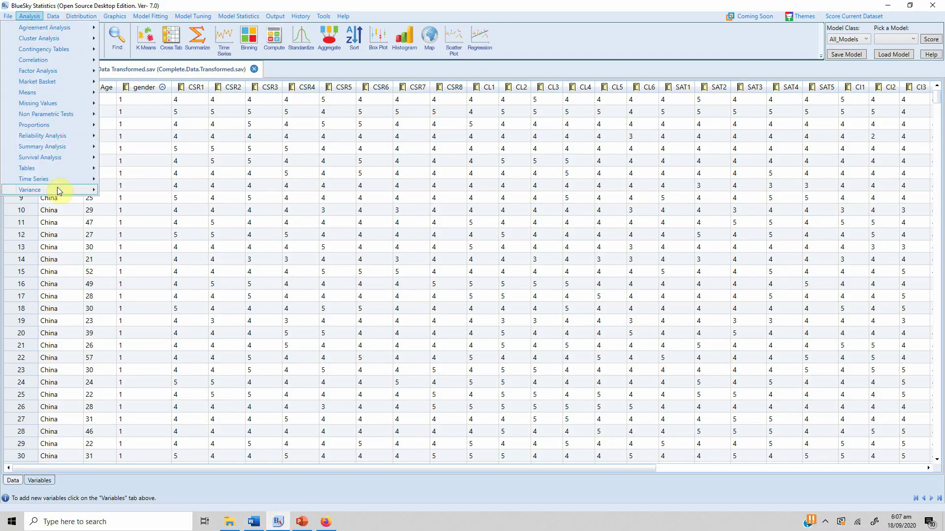
pyautogui.moveTo(63, 147)
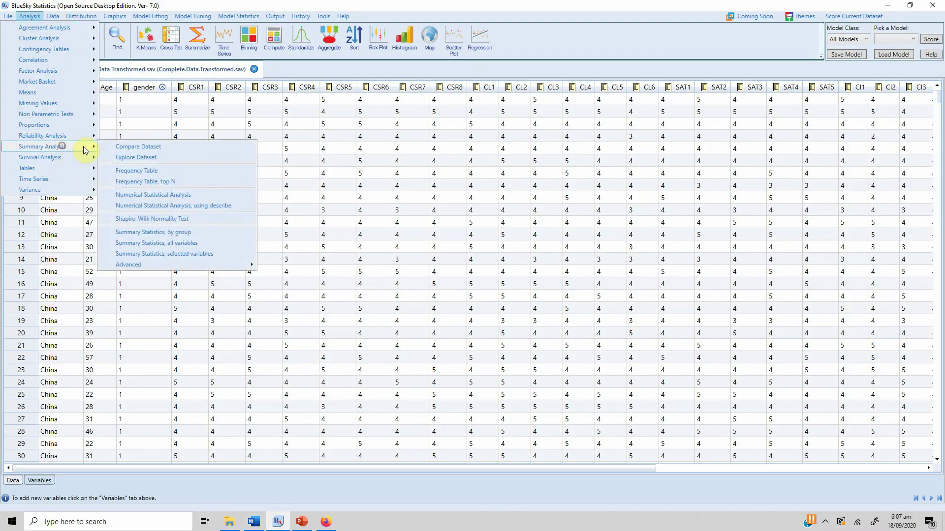
pyautogui.click(170, 172)
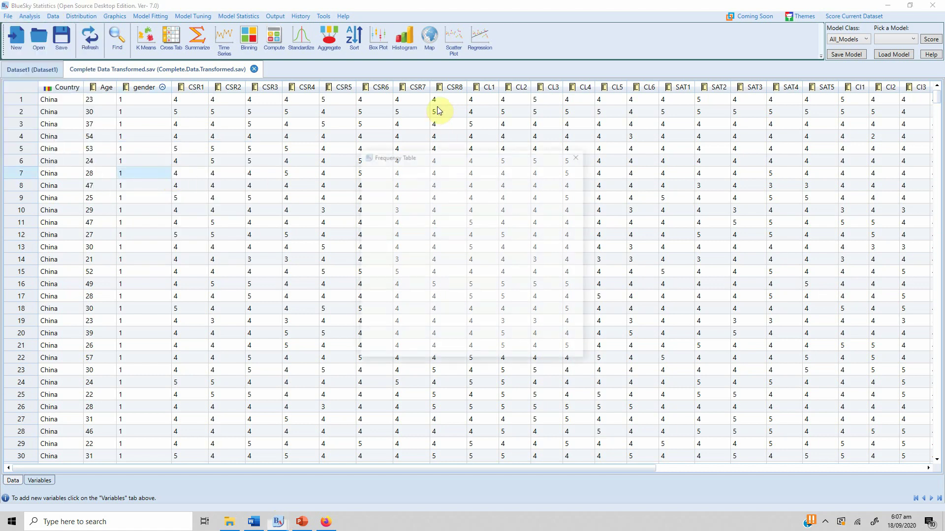
pyautogui.click(479, 189)
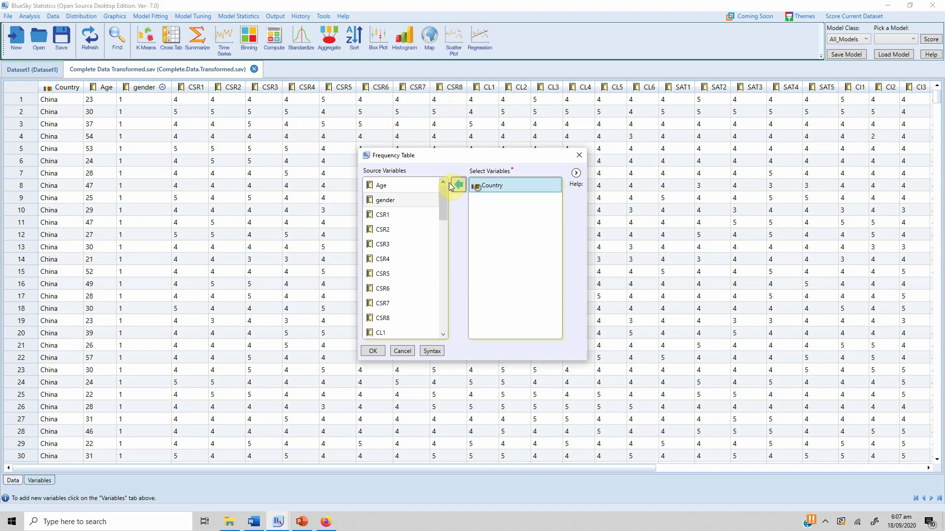
pyautogui.click(459, 186)
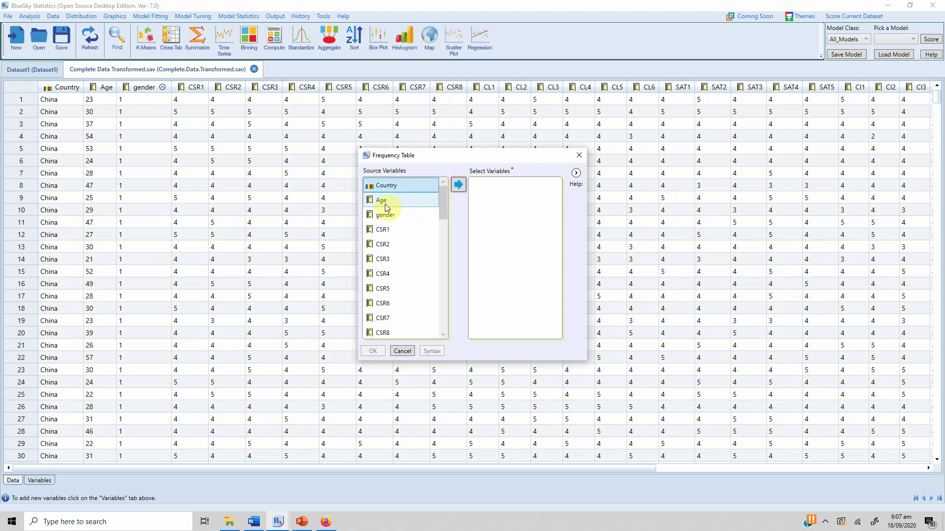
pyautogui.click(385, 216)
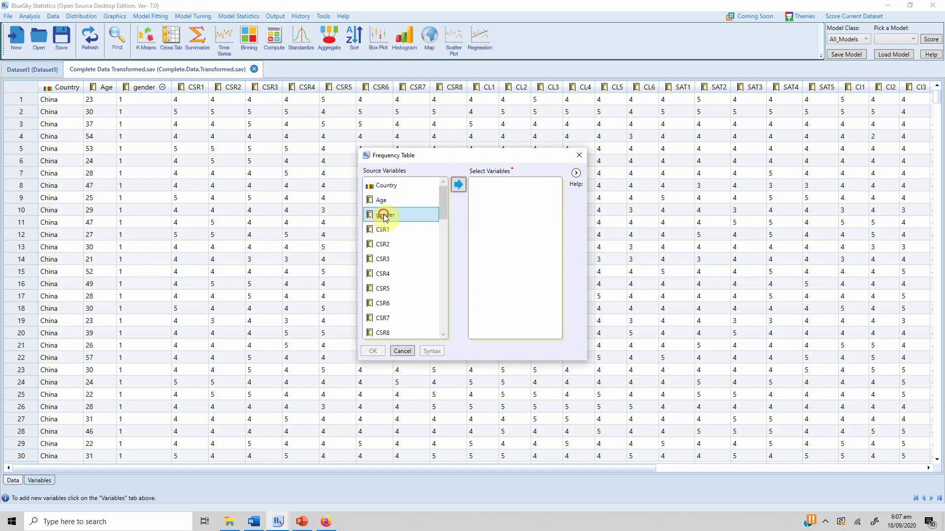
pyautogui.click(457, 185)
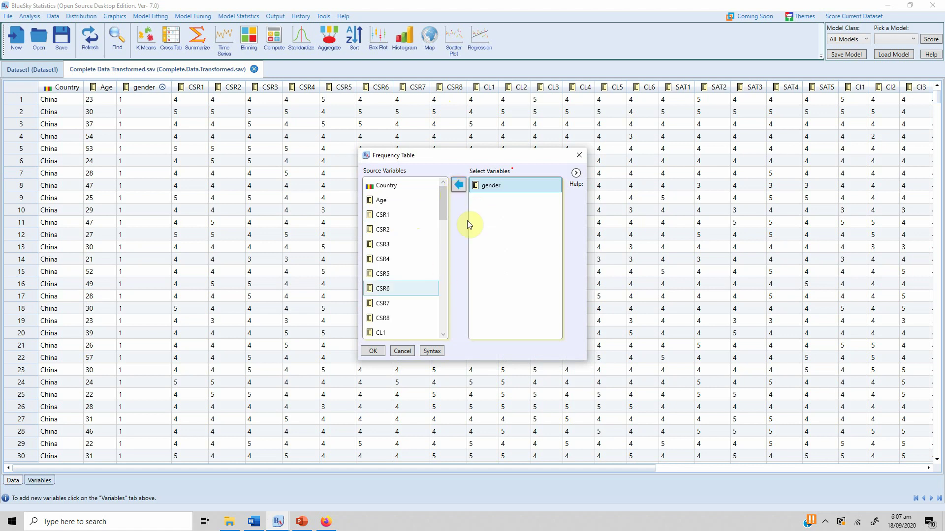
pyautogui.click(385, 183)
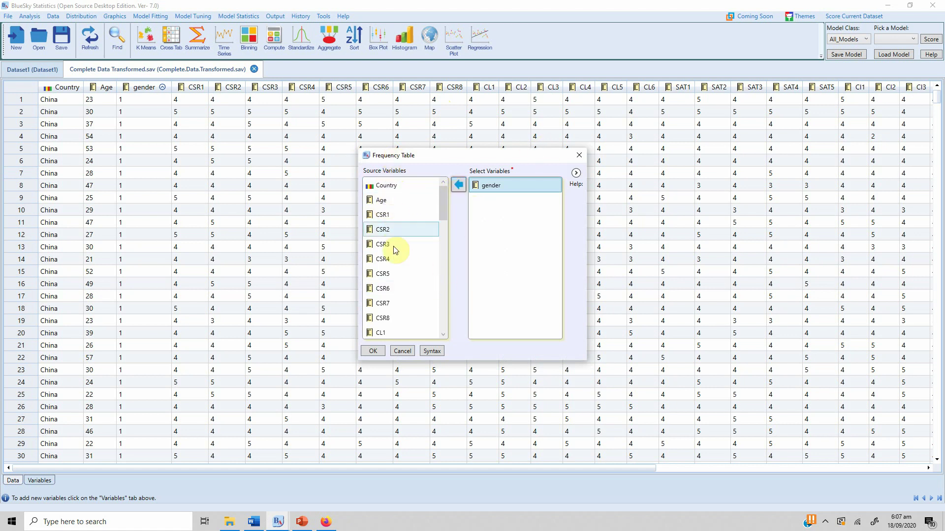
pyautogui.click(509, 183)
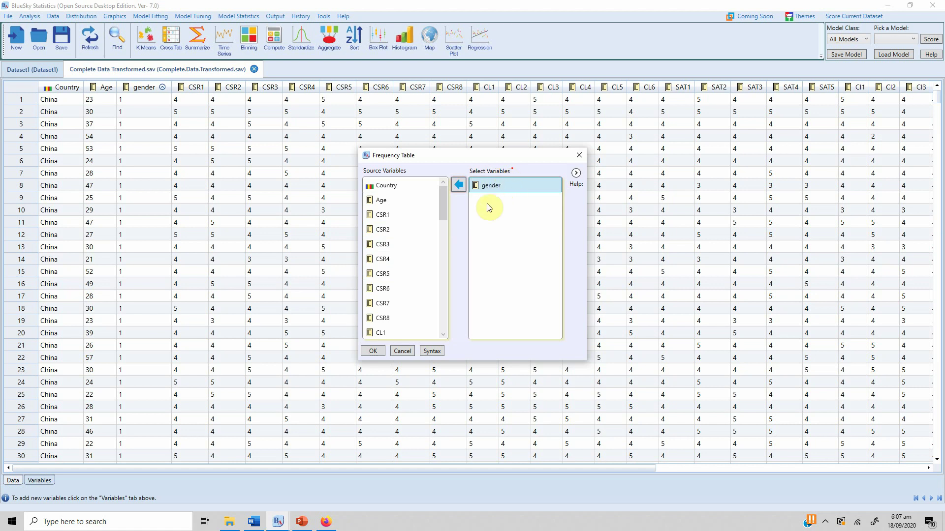
pyautogui.click(374, 351)
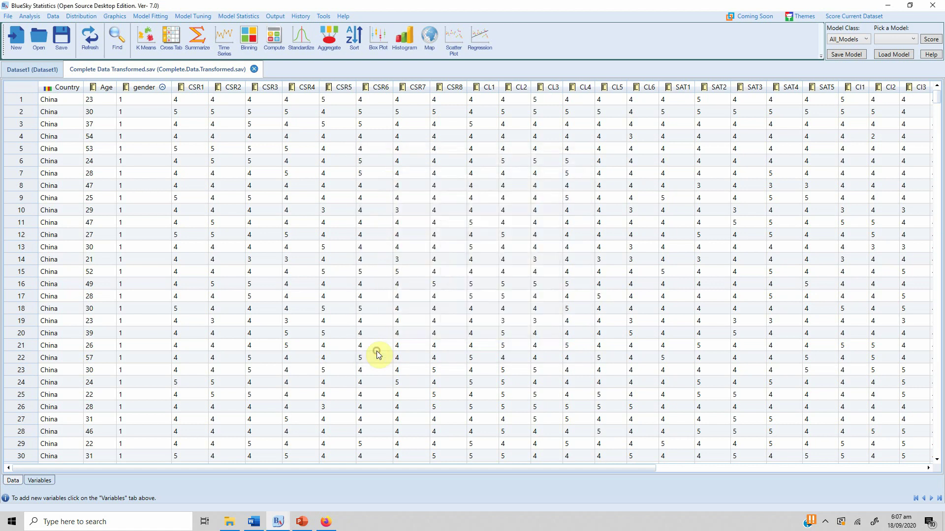
pyautogui.click(389, 258)
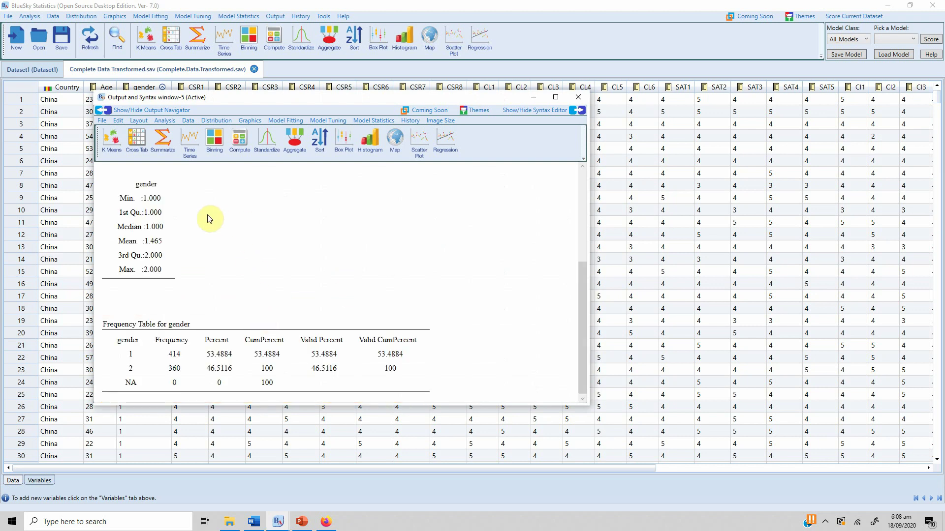
# Export the gender frequency table to Word and show the exported document in a maximized window
pyautogui.click(131, 352)
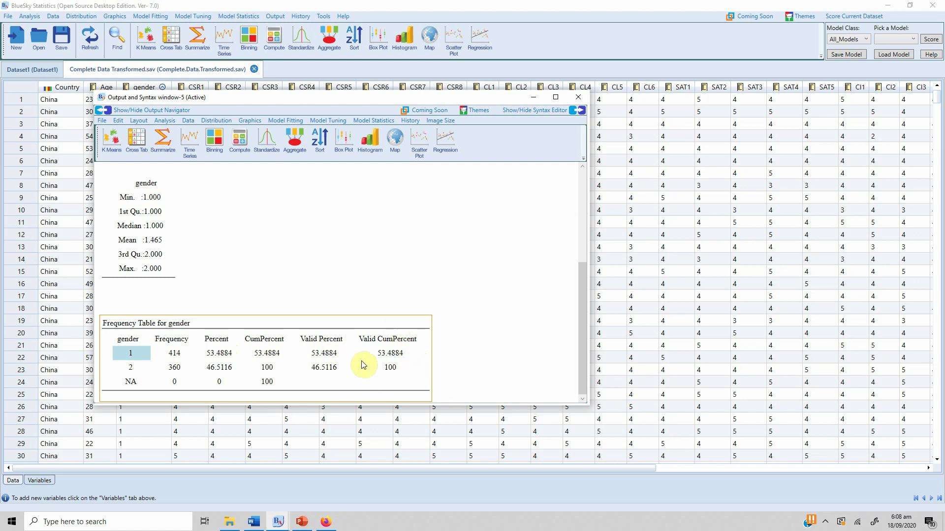
pyautogui.rightClick(409, 364)
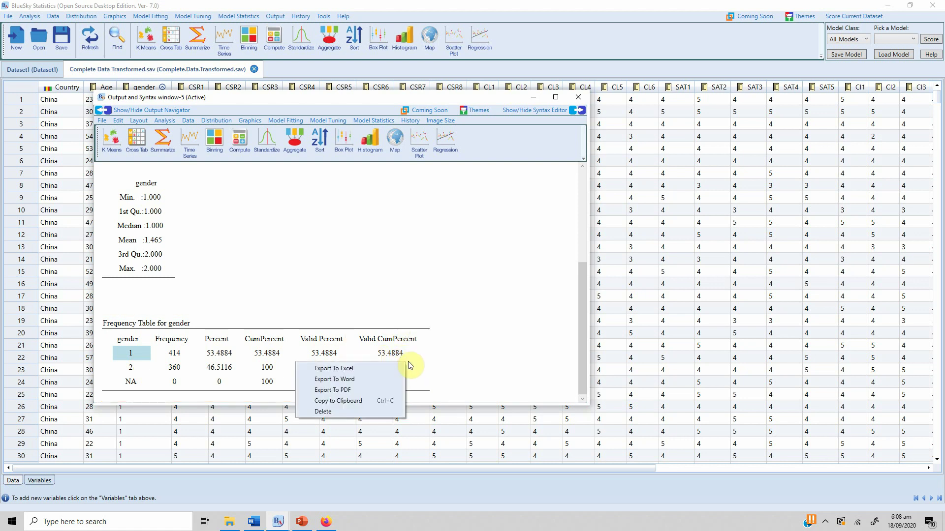
pyautogui.click(358, 379)
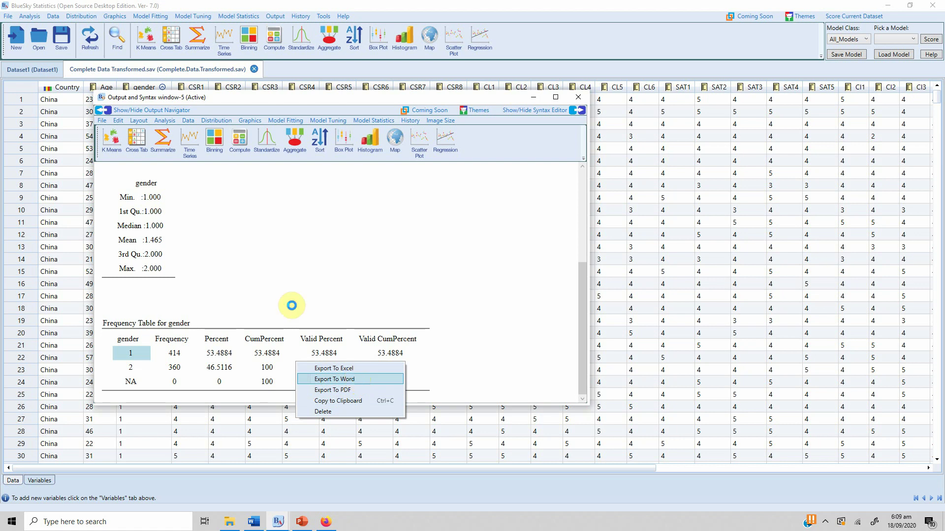
pyautogui.moveTo(254, 522)
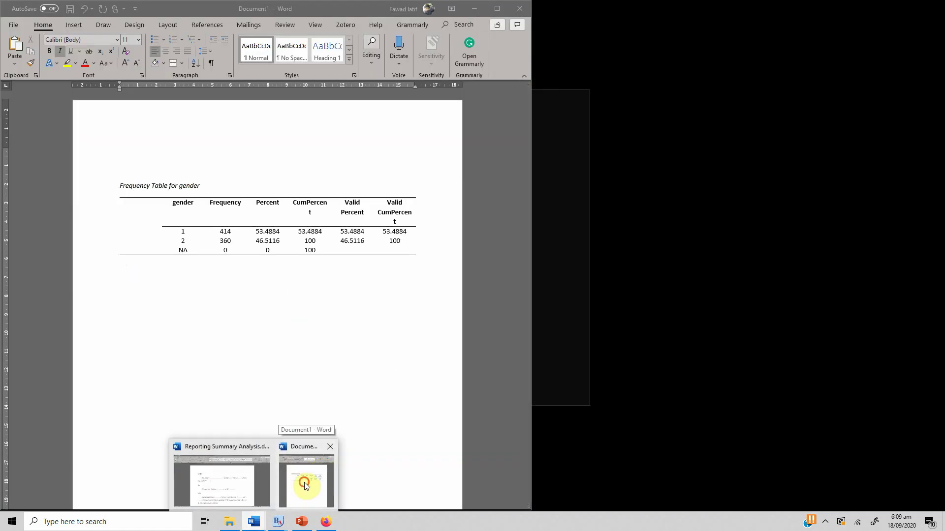
pyautogui.click(304, 483)
pyautogui.click(497, 10)
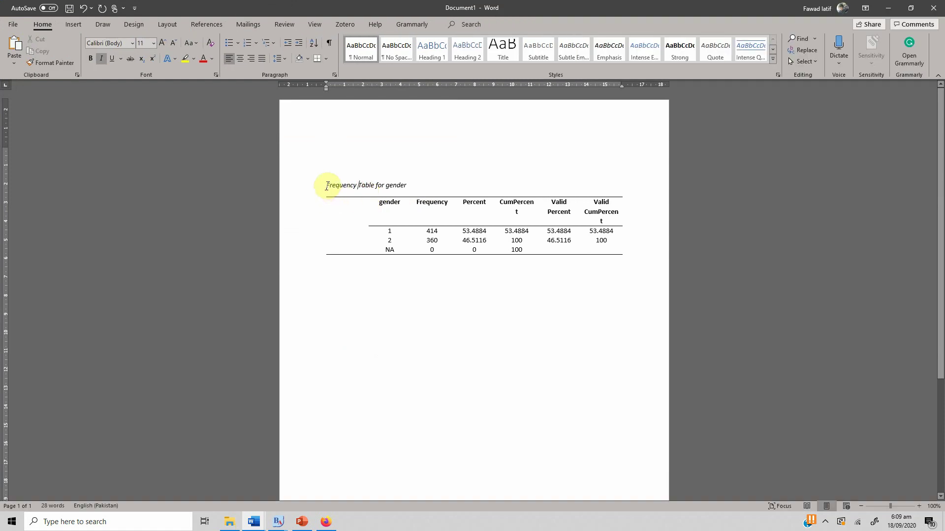
# Copy the gender frequency table from the exported document and paste it below the Gender paragraph in Reporting Summary Analysis.docx
pyautogui.moveTo(369, 226)
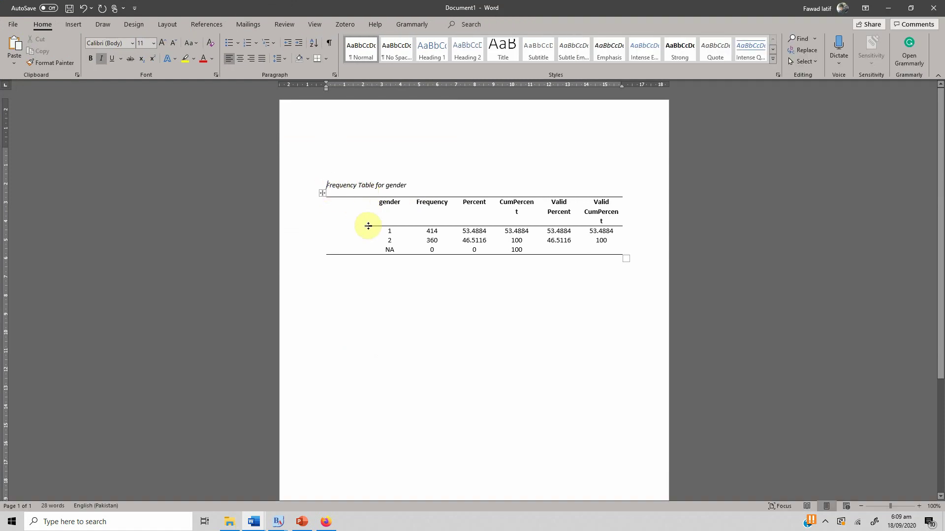
pyautogui.click(321, 194)
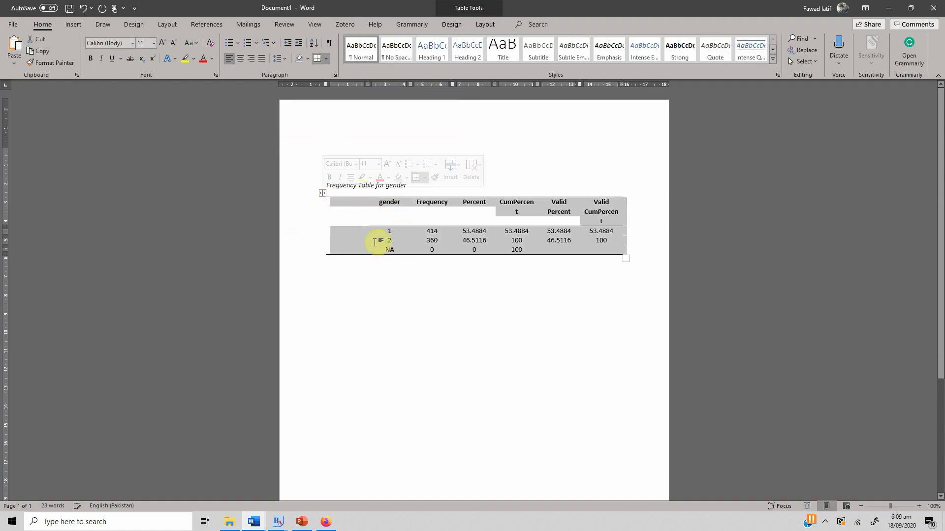
pyautogui.click(323, 192)
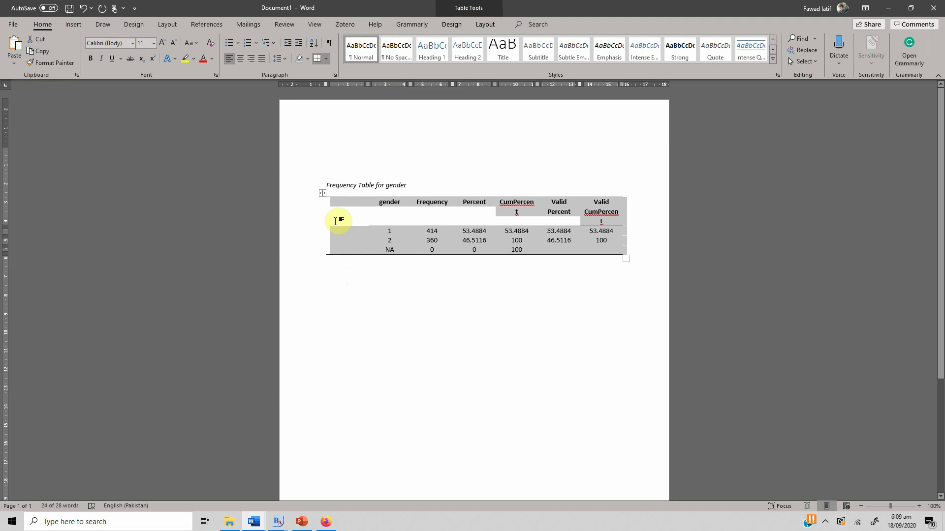
pyautogui.rightClick(322, 193)
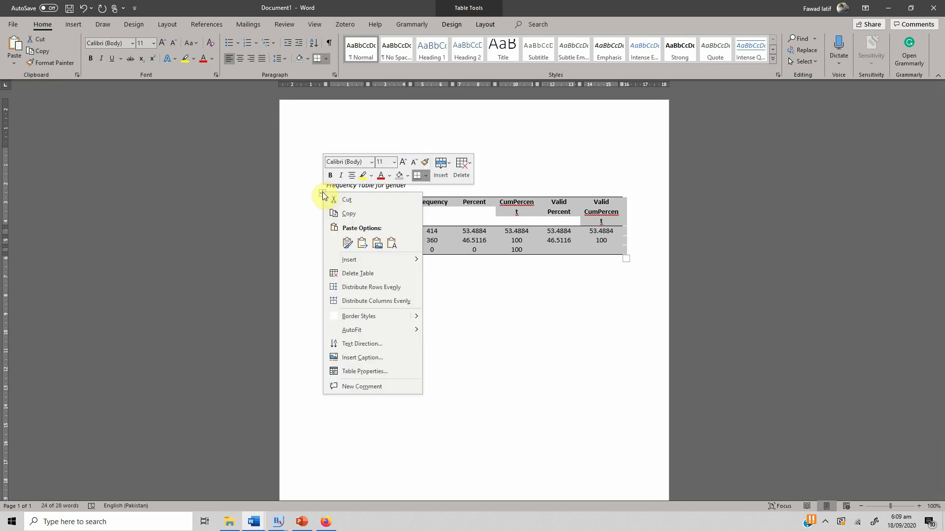
pyautogui.click(347, 213)
pyautogui.click(221, 487)
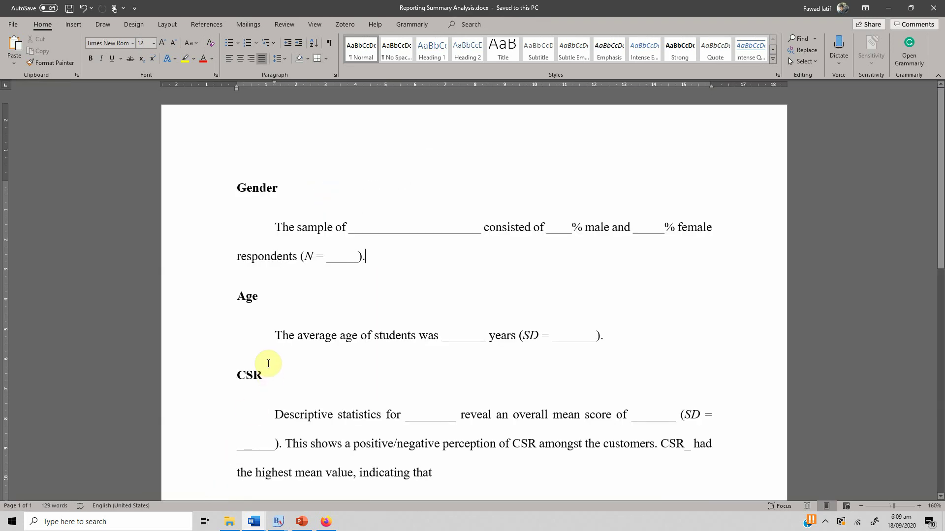
pyautogui.press('Return')
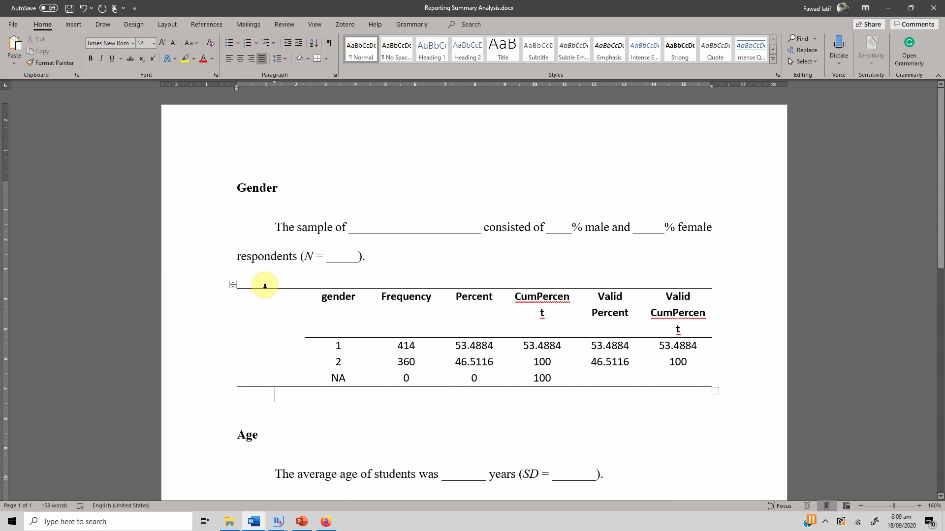
# Delete the empty first column, the CumPercent, Valid Percent and Valid CumPercent columns, and the NA row from the gender table
pyautogui.click(271, 287)
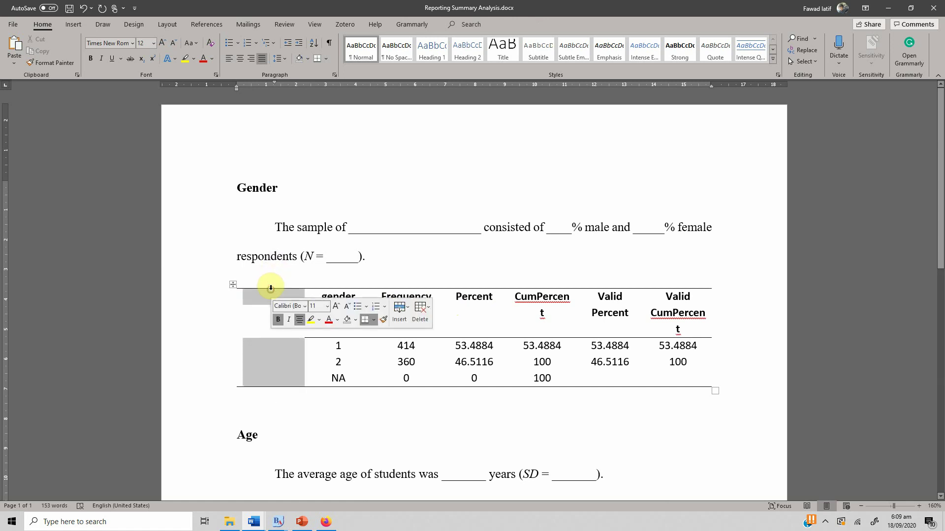
pyautogui.press('BackSpace')
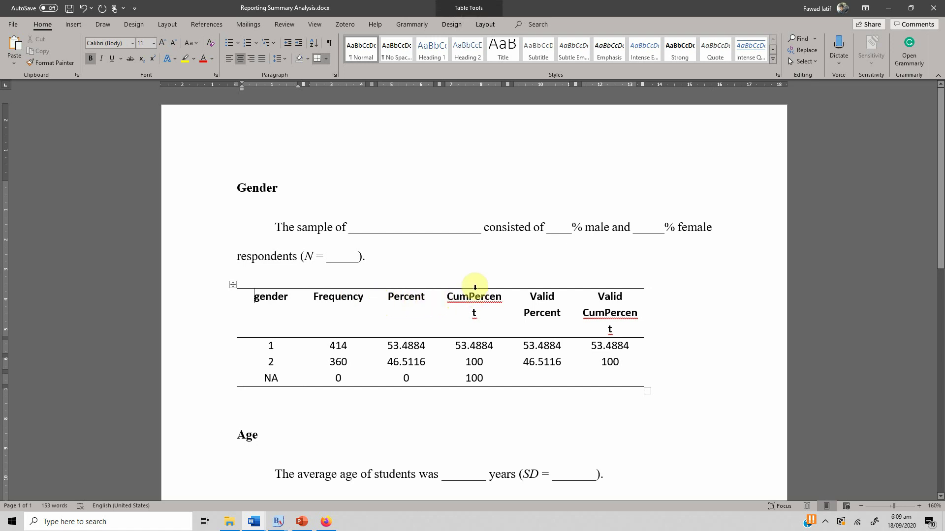
pyautogui.moveTo(475, 288); pyautogui.dragTo(595, 308)
pyautogui.press('BackSpace')
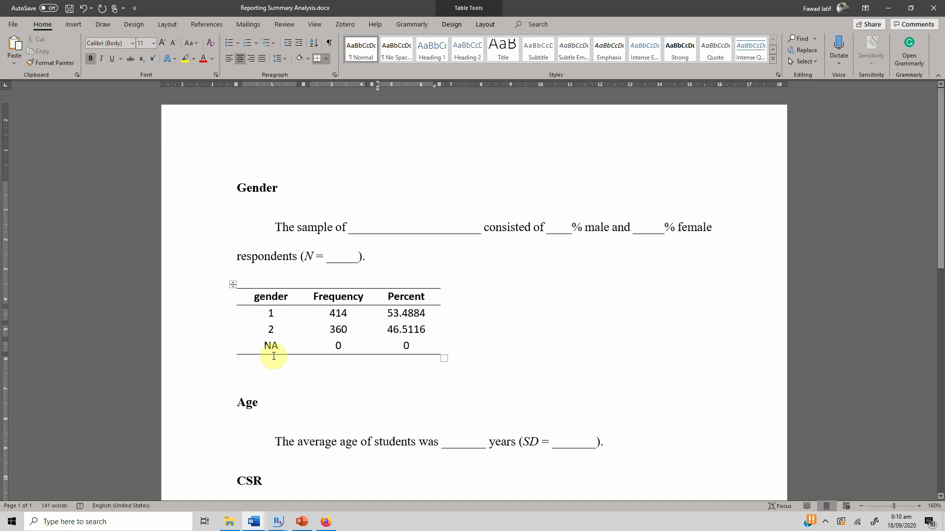
pyautogui.moveTo(261, 347); pyautogui.dragTo(454, 349)
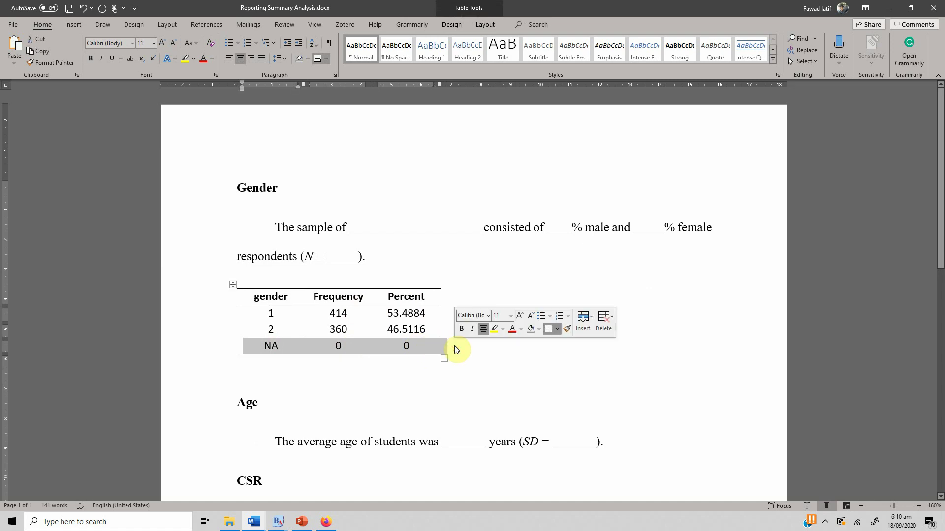
pyautogui.press('BackSpace')
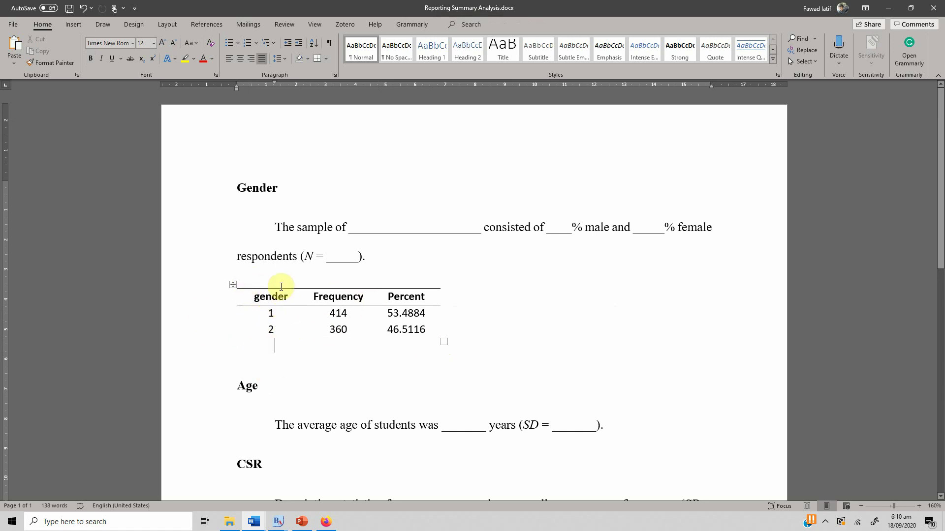
# Add a bottom border to the whole gender frequency table
pyautogui.click(264, 341)
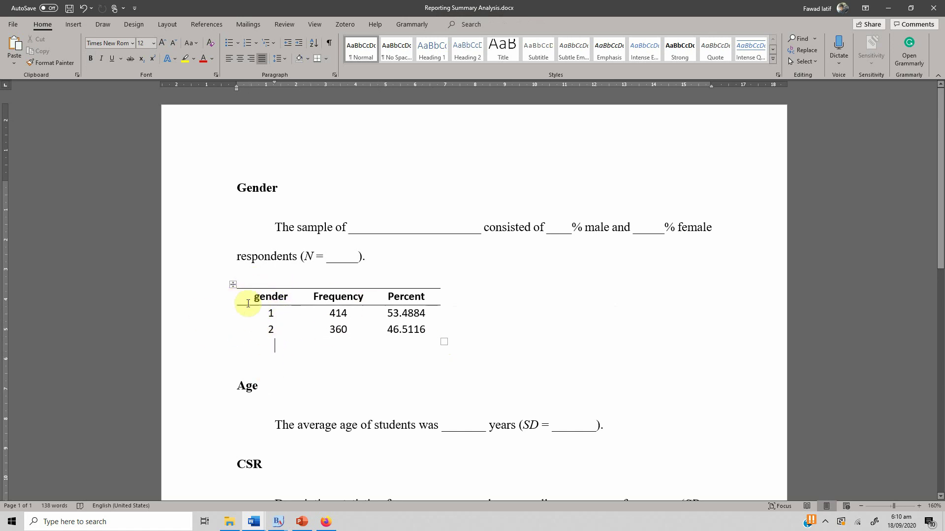
pyautogui.moveTo(250, 298); pyautogui.dragTo(409, 296)
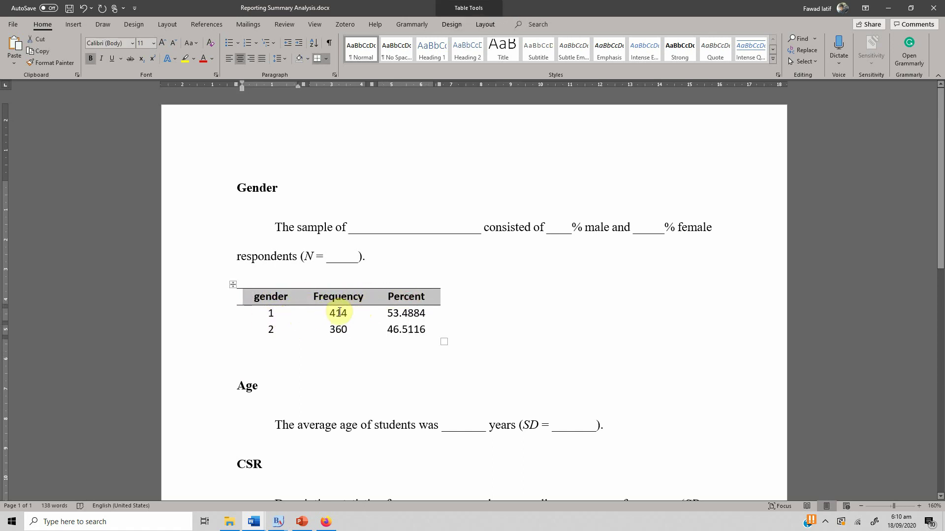
pyautogui.click(233, 286)
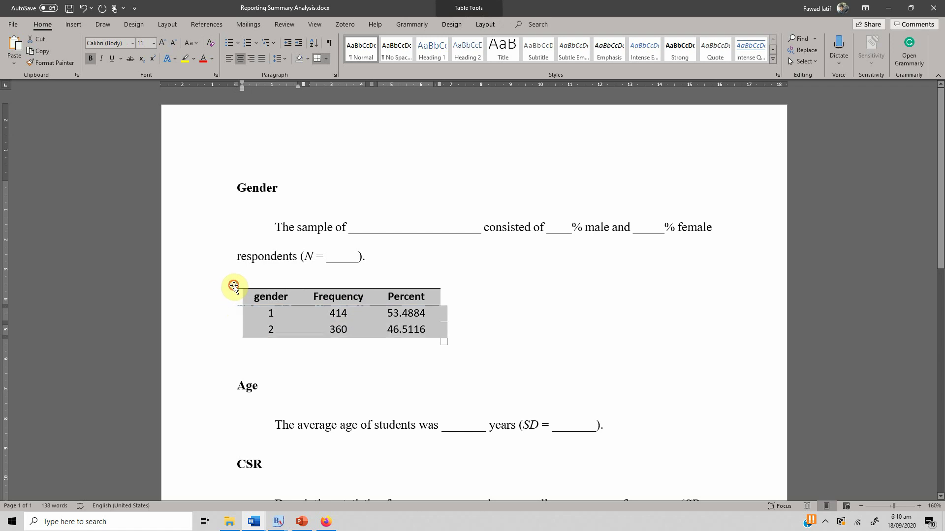
pyautogui.click(328, 59)
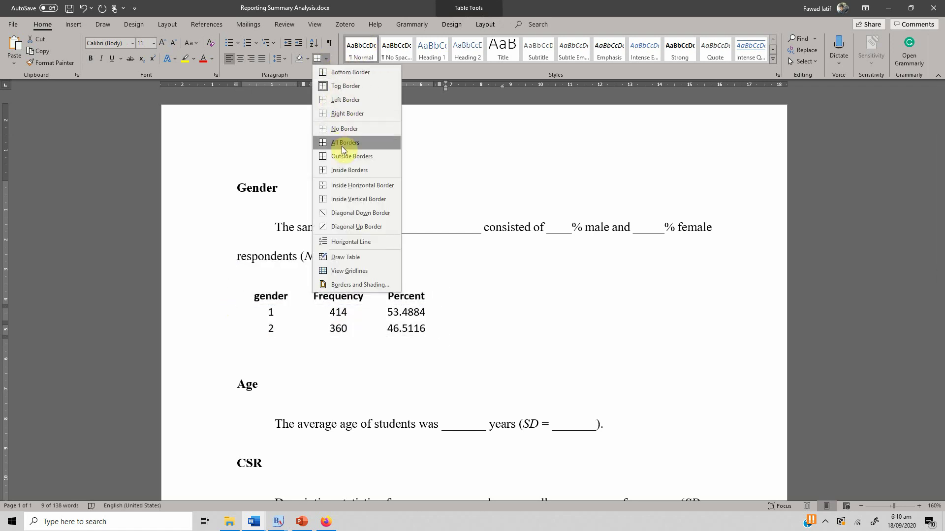
pyautogui.click(344, 75)
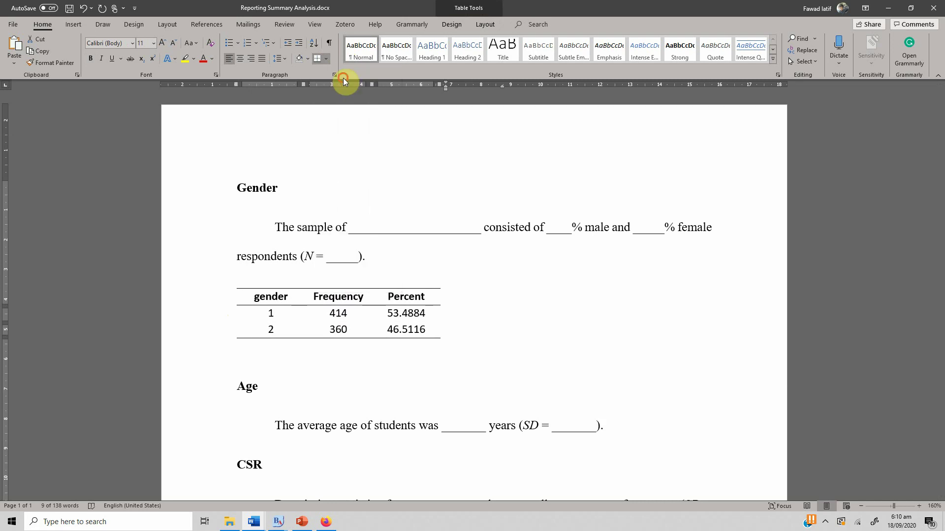
# Capitalize the table's first column heading as Gender and add the caption "Table 1. Frequency Distribution for Gender" above the table
pyautogui.click(259, 301)
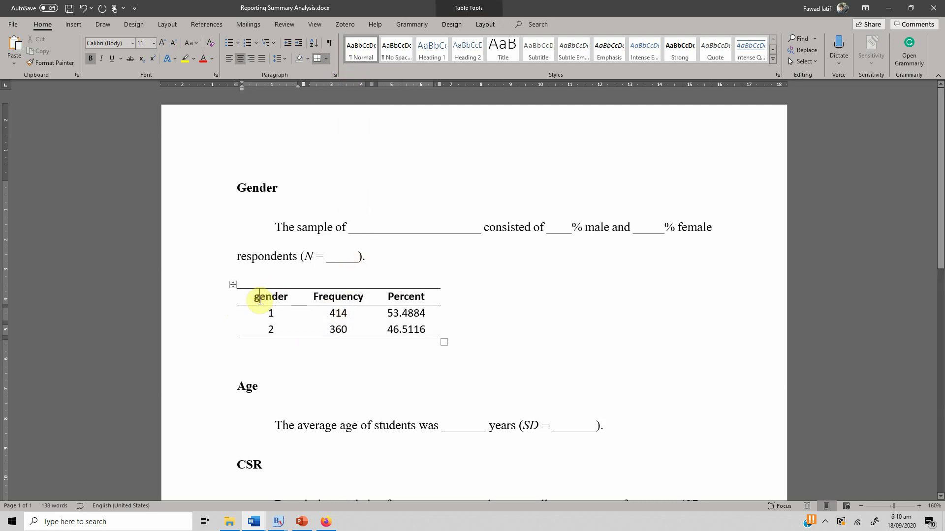
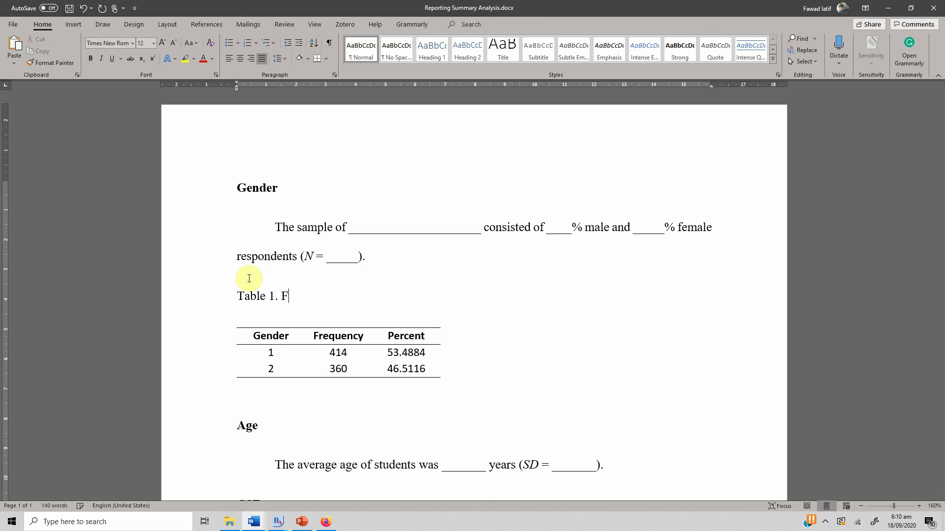
pyautogui.write('requency Distribution')
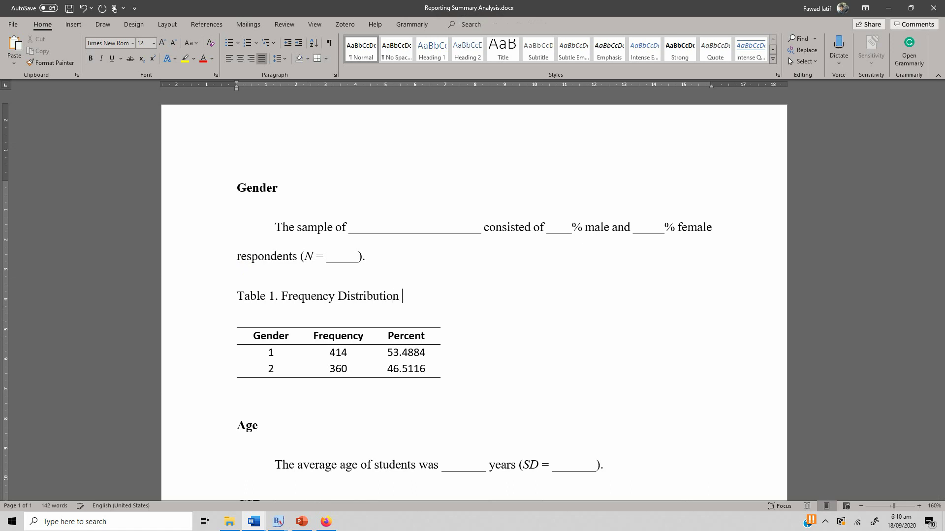
pyautogui.write(' for Gender')
# Italicize the caption title "Frequency Distribution for Gender" and move it to its own line below "Table 1."
pyautogui.hotkey('shift', 'Left')
pyautogui.hotkey('shift', 'Left')
pyautogui.hotkey('shift', 'Left')
pyautogui.hotkey('shift', 'Left')
pyautogui.hotkey('shift', 'Left')
pyautogui.hotkey('shift', 'Left')
pyautogui.hotkey('shift', 'Left')
pyautogui.hotkey('shift', 'Left')
pyautogui.hotkey('shift', 'Left')
pyautogui.hotkey('shift', 'Left')
pyautogui.hotkey('shift', 'Left')
pyautogui.hotkey('shift', 'Left')
pyautogui.hotkey('shift', 'Left')
pyautogui.hotkey('shift', 'Left')
pyautogui.hotkey('shift', 'Left')
pyautogui.hotkey('shift', 'Left')
pyautogui.hotkey('shift', 'Left')
pyautogui.hotkey('shift', 'Left')
pyautogui.hotkey('shift', 'Left')
pyautogui.hotkey('shift', 'Left')
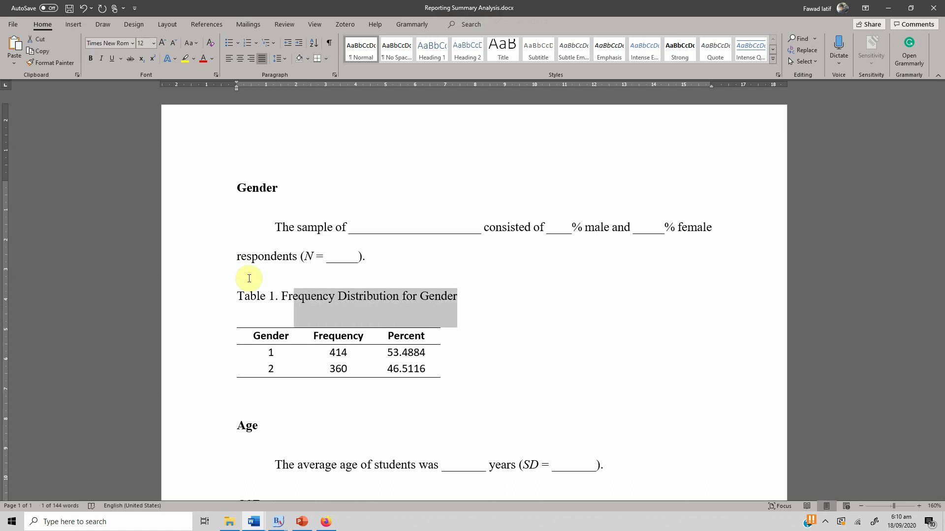
pyautogui.hotkey('shift', 'Left')
pyautogui.hotkey('shift', 'Left')
pyautogui.hotkey('ctrl', 'i')
pyautogui.press('Left')
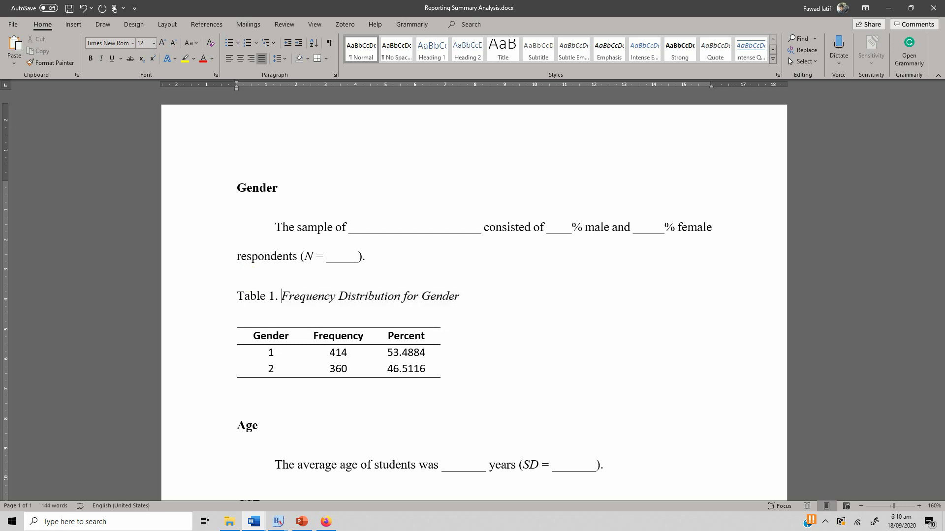
pyautogui.press('Return')
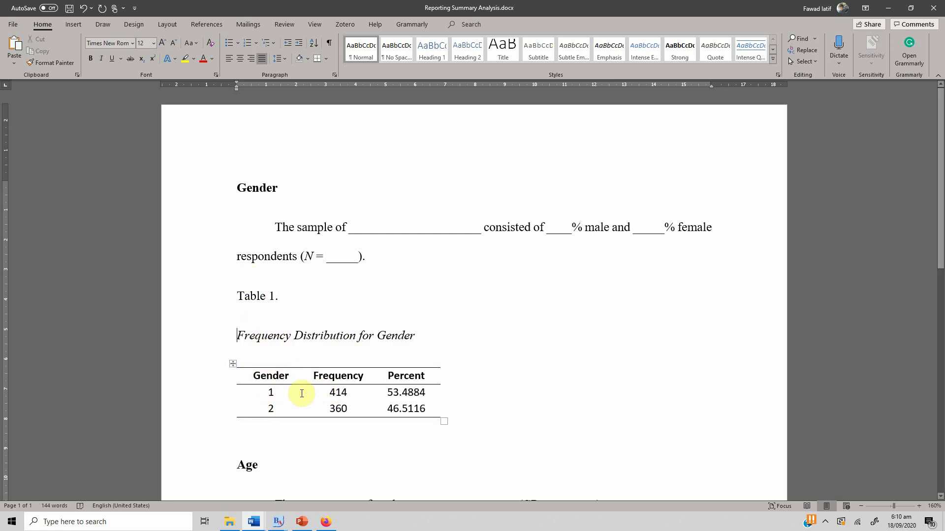
# Replace the sample description blank in the Gender paragraph with "Hotel customers"
pyautogui.click(350, 224)
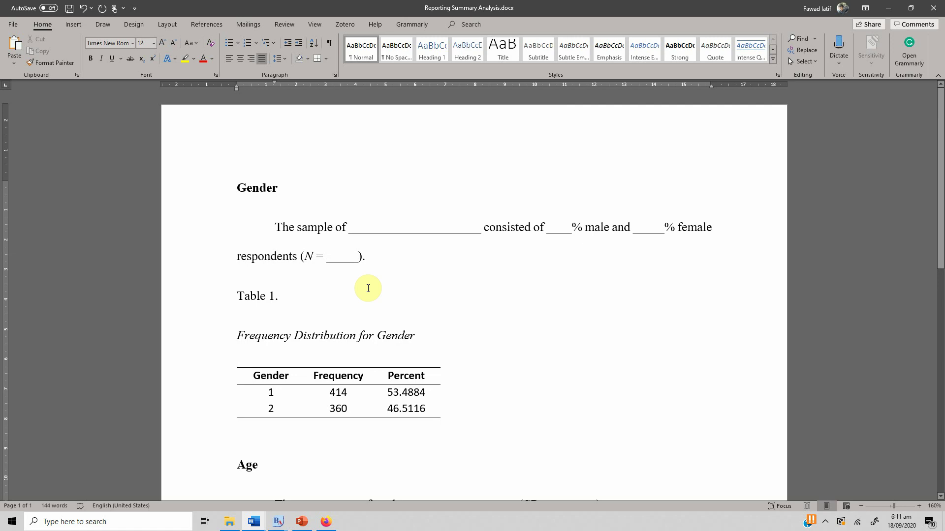
pyautogui.write('Hotel ')
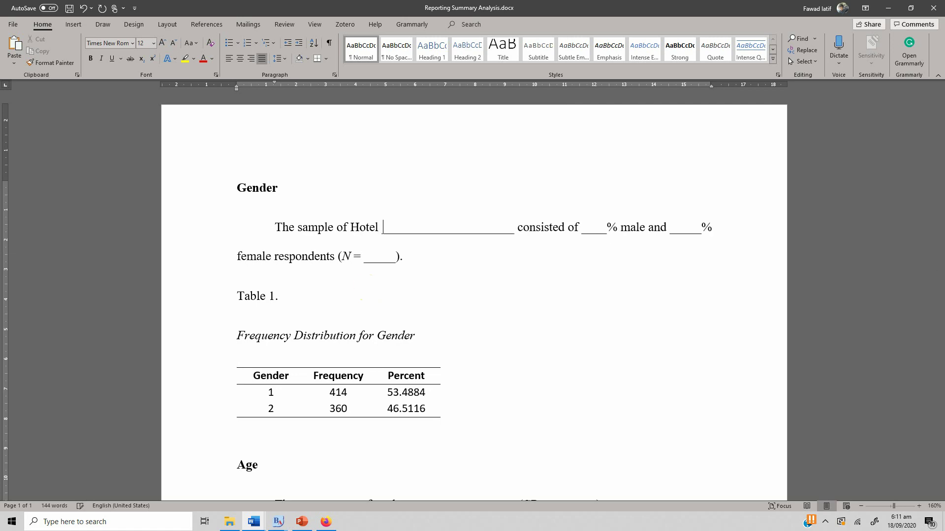
pyautogui.write('customers')
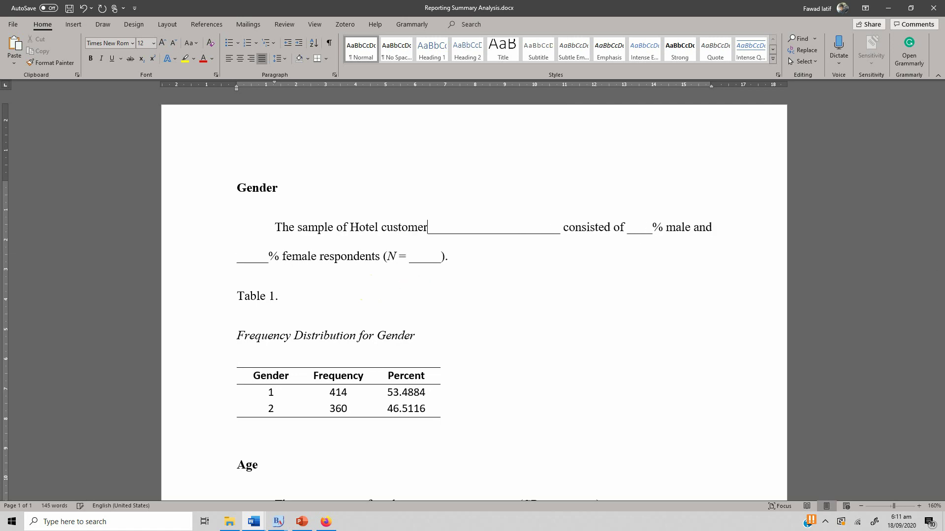
pyautogui.hotkey('shift', 'Right')
pyautogui.hotkey('shift', 'Right')
pyautogui.hotkey('shift', 'Right')
pyautogui.hotkey('shift', 'Right')
pyautogui.hotkey('shift', 'Right')
pyautogui.hotkey('shift', 'Right')
pyautogui.hotkey('shift', 'Right')
pyautogui.hotkey('shift', 'Right')
pyautogui.hotkey('shift', 'Right')
pyautogui.hotkey('shift', 'Right')
pyautogui.hotkey('shift', 'Right')
pyautogui.hotkey('shift', 'Right')
pyautogui.hotkey('shift', 'Right')
pyautogui.hotkey('shift', 'Right')
pyautogui.hotkey('shift', 'Right')
pyautogui.hotkey('shift', 'Right')
pyautogui.hotkey('shift', 'Right')
pyautogui.hotkey('shift', 'Right')
pyautogui.hotkey('shift', 'Right')
pyautogui.hotkey('shift', 'Right')
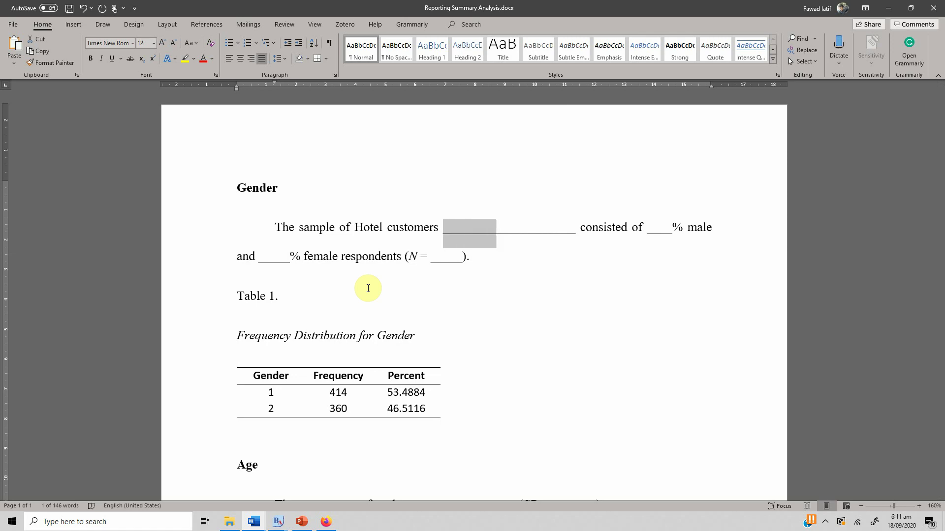
pyautogui.hotkey('shift', 'Right')
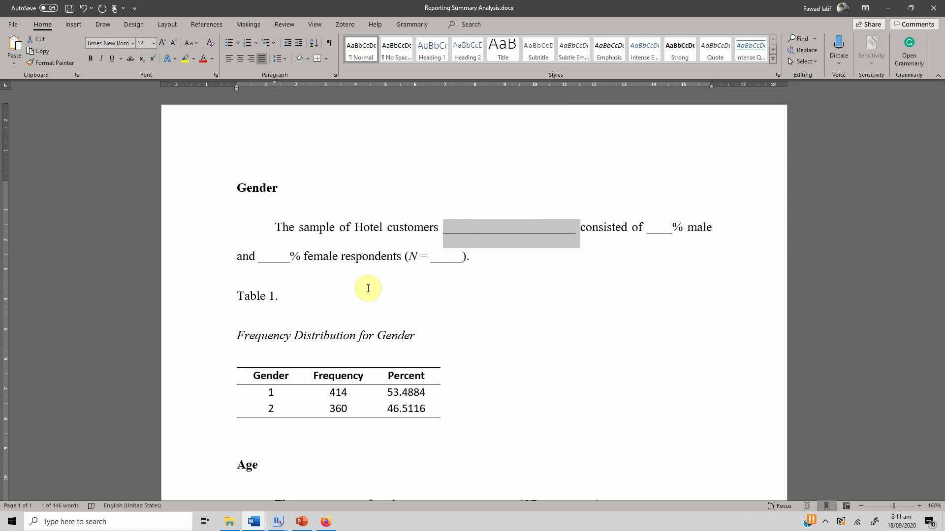
pyautogui.press('Delete')
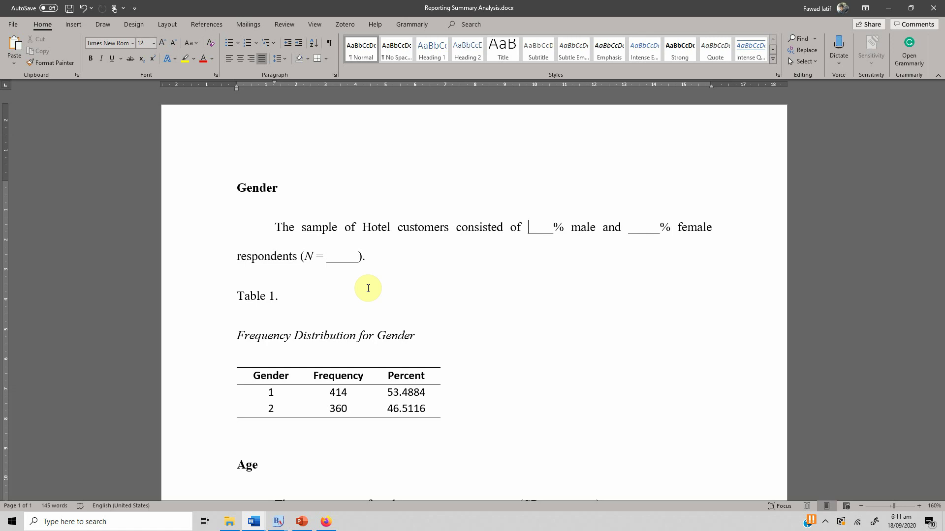
# Replace the male percentage blank in the Gender paragraph with 53.49
pyautogui.write('53.')
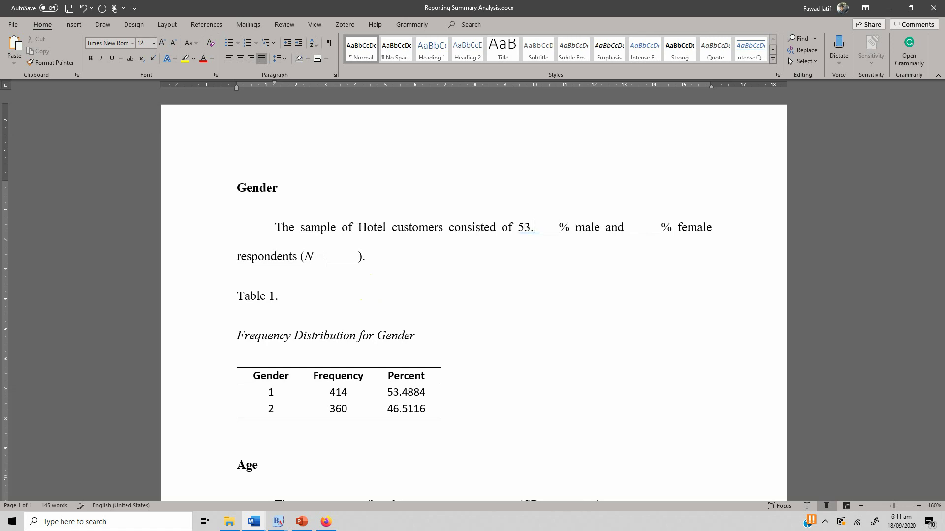
pyautogui.write('49')
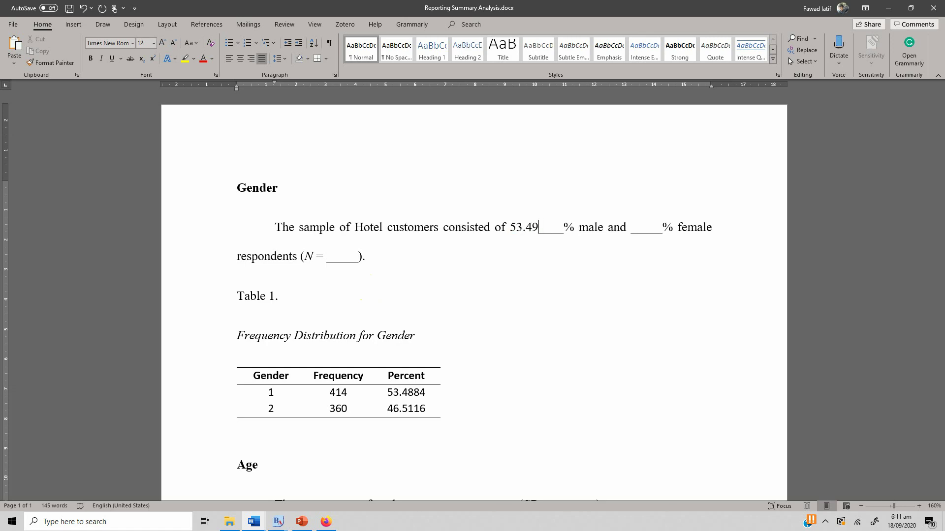
pyautogui.hotkey('shift', 'Right')
pyautogui.hotkey('shift', 'Right')
pyautogui.hotkey('shift', 'Right')
pyautogui.hotkey('shift', 'Right')
pyautogui.press('Delete')
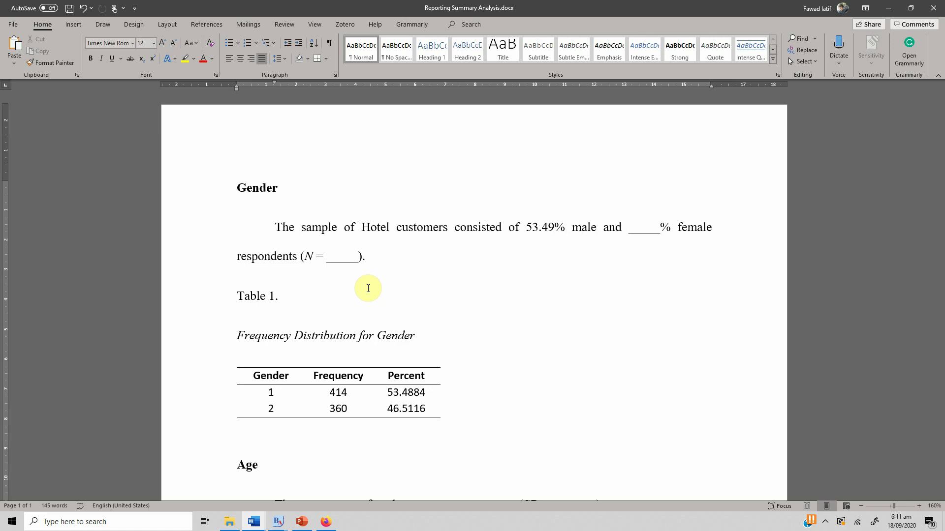
# Replace the female percentage blank in the Gender paragraph with 46.51, keeping the percent sign
pyautogui.write('46')
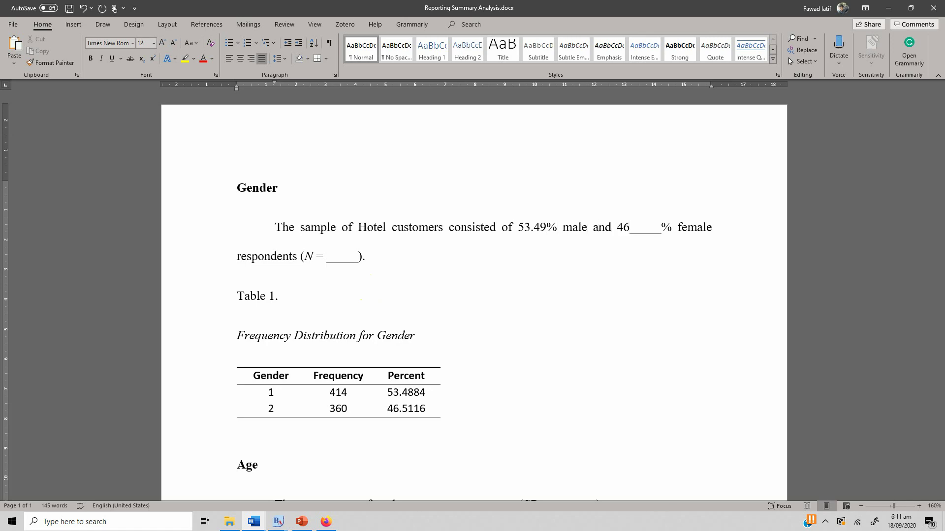
pyautogui.write('.4')
pyautogui.press('BackSpace')
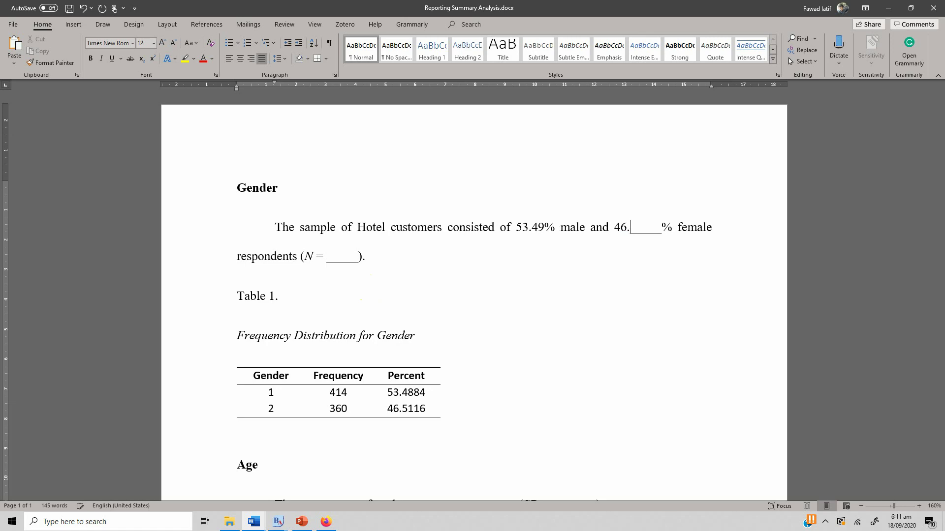
pyautogui.write('51')
pyautogui.hotkey('shift', 'Right')
pyautogui.hotkey('shift', 'Right')
pyautogui.hotkey('shift', 'Right')
pyautogui.hotkey('shift', 'Right')
pyautogui.hotkey('shift', 'Right')
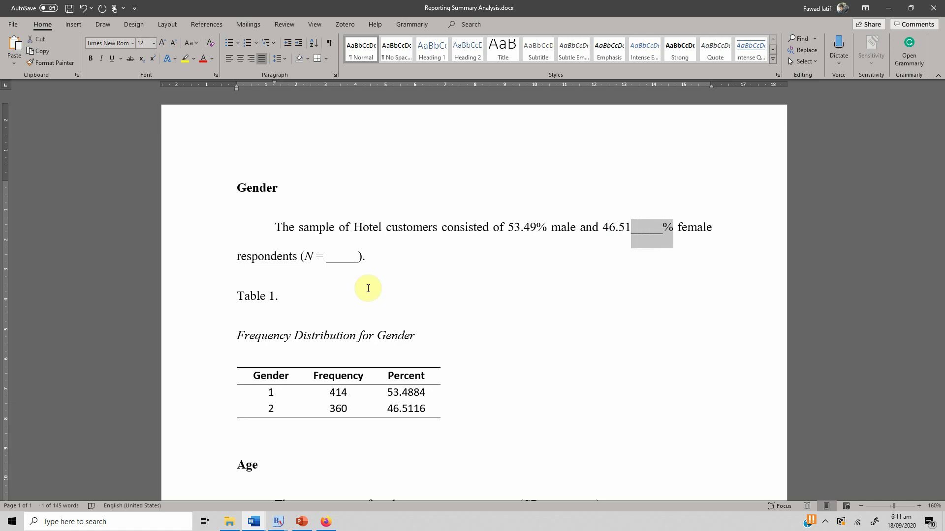
pyautogui.hotkey('shift', 'Left')
pyautogui.press('BackSpace')
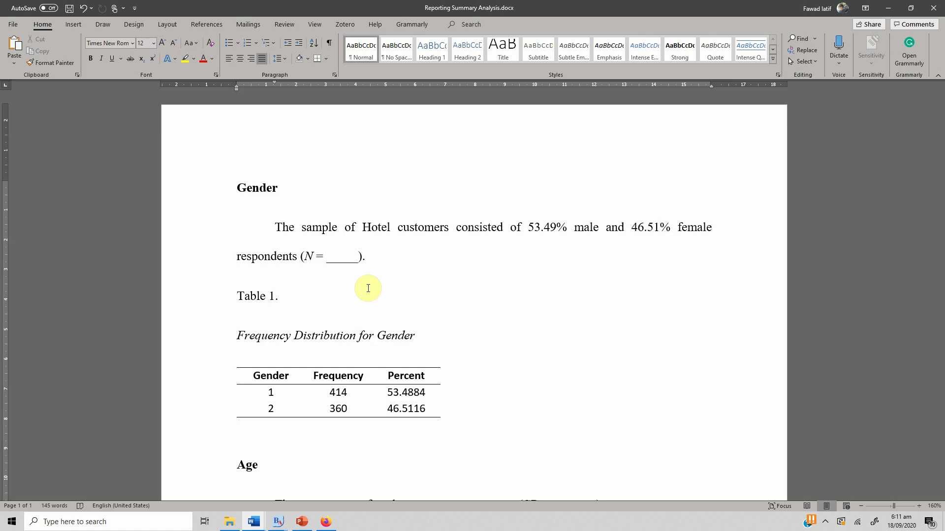
# Check the number of observations in the BlueSky Statistics output, and replace the N blank in Word's Gender paragraph with 774
pyautogui.click(278, 521)
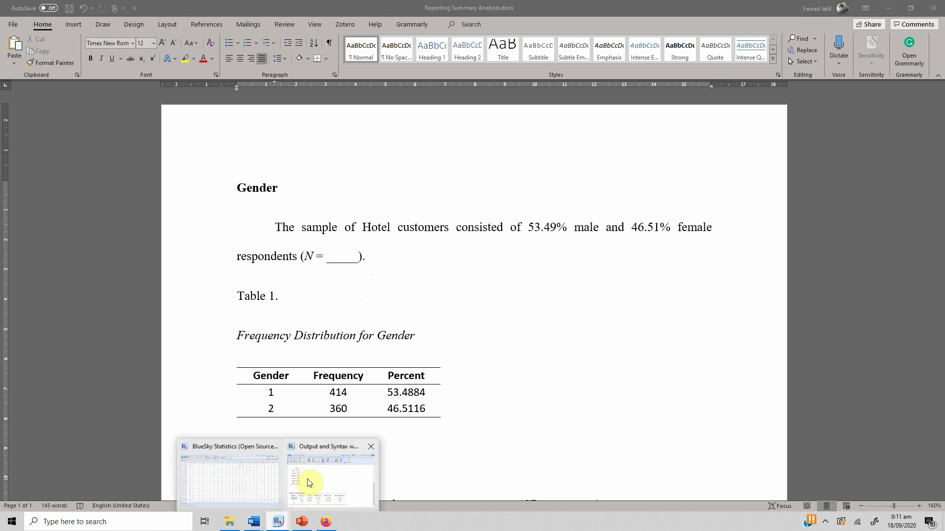
pyautogui.click(318, 475)
pyautogui.scroll(5, 344, 379)
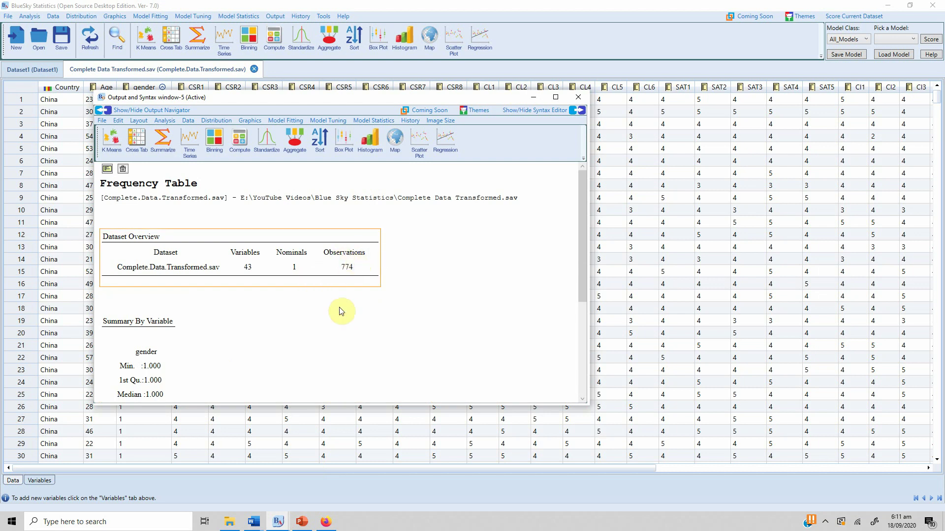
pyautogui.click(253, 521)
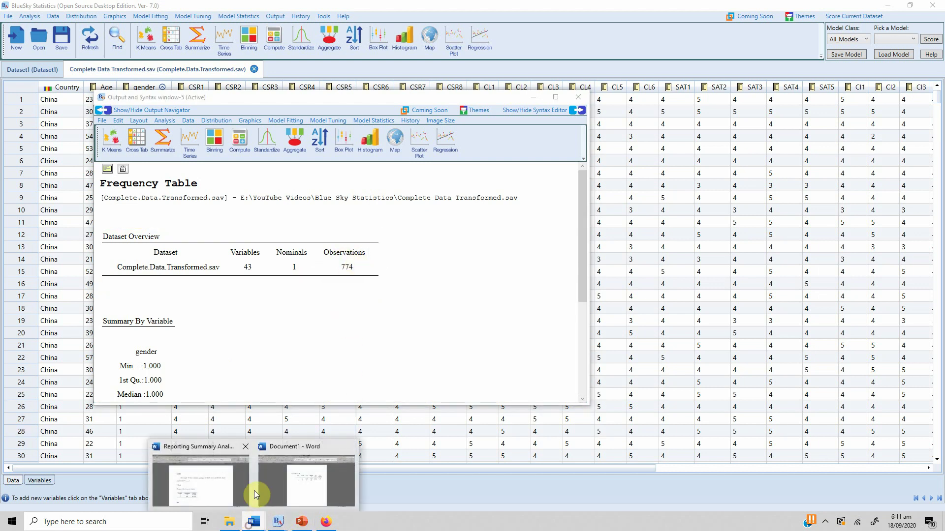
pyautogui.click(210, 488)
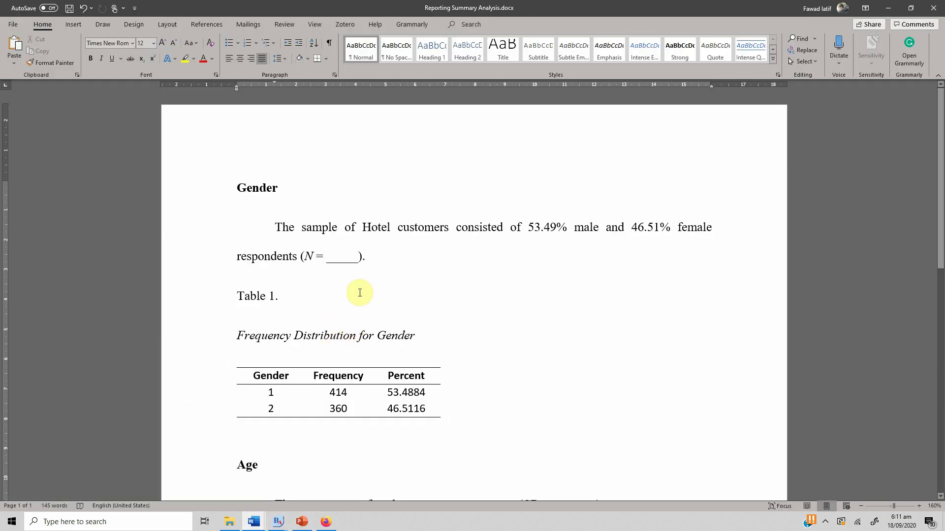
pyautogui.hotkey('ctrl', 'shift', 'Right')
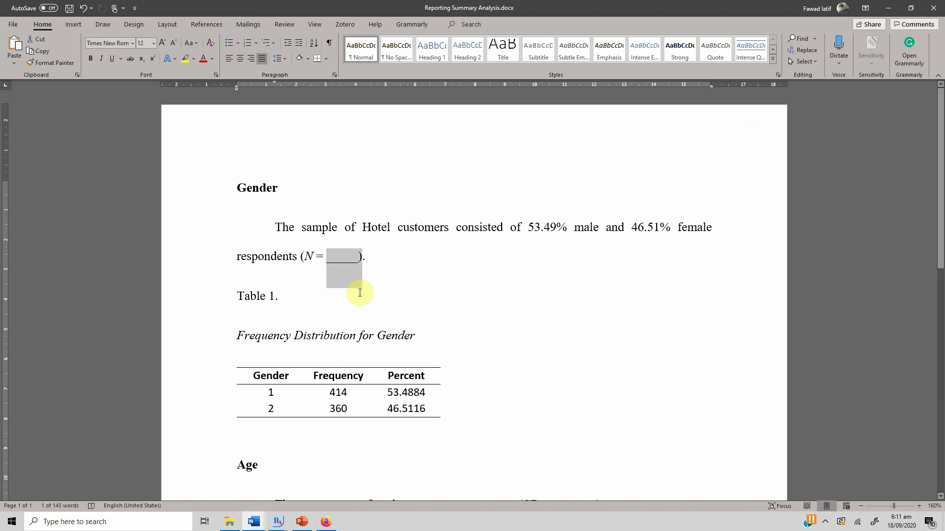
pyautogui.write('774')
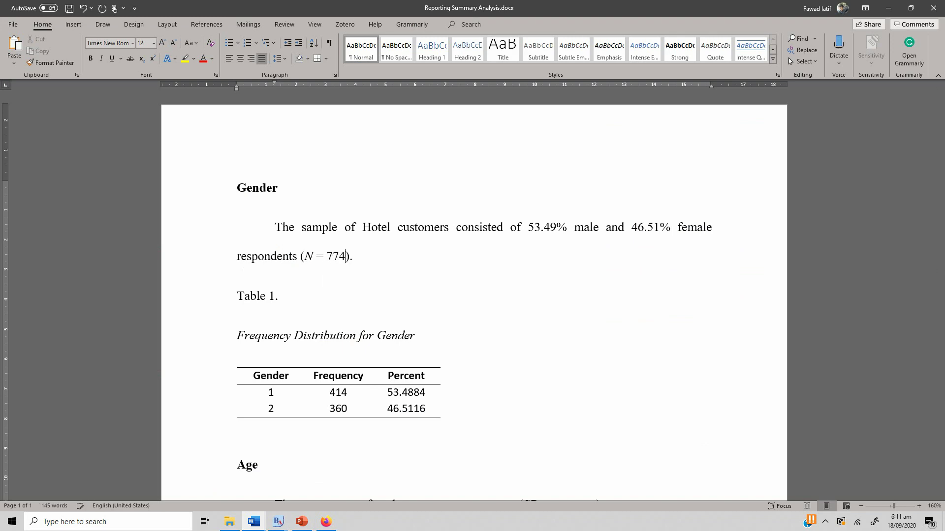
# Add the frequencies 414 for male and 360 for female in the Gender paragraph, enclosing the percentage after each in parentheses
pyautogui.click(529, 226)
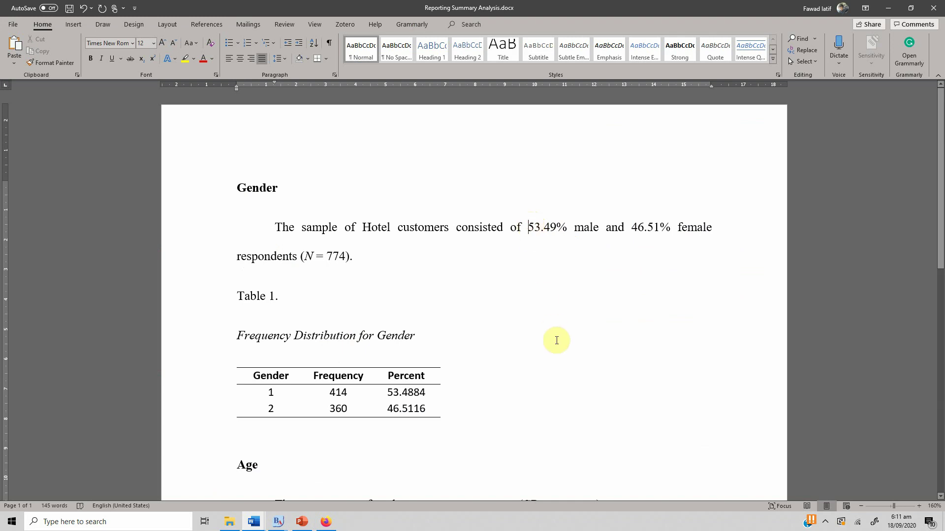
pyautogui.write('414')
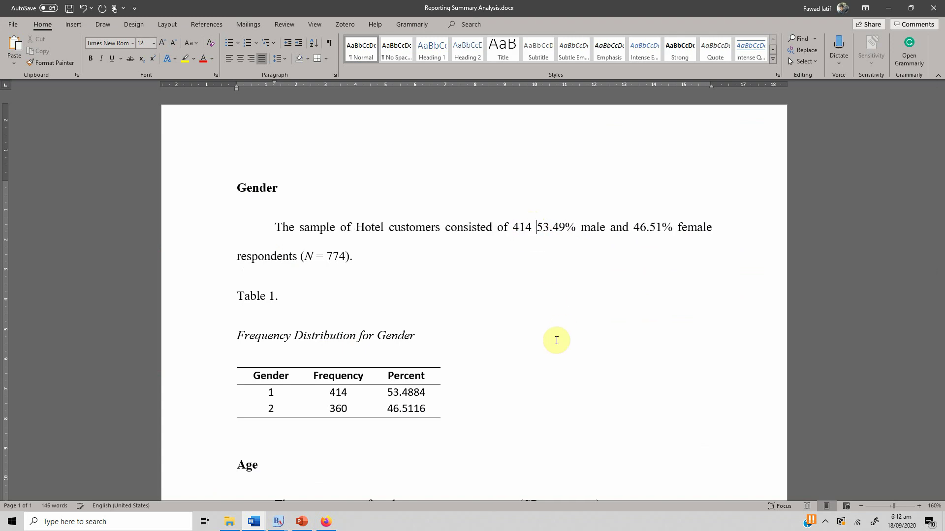
pyautogui.write(' (')
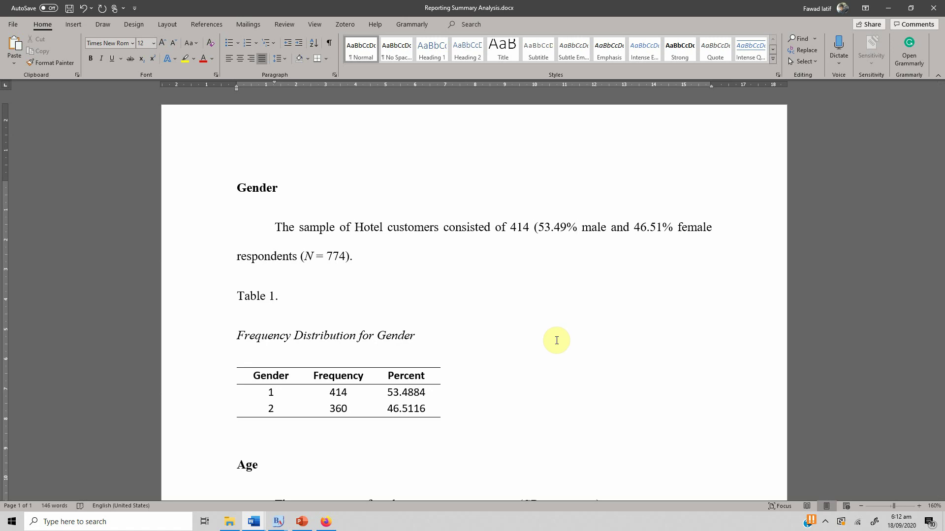
pyautogui.write(')')
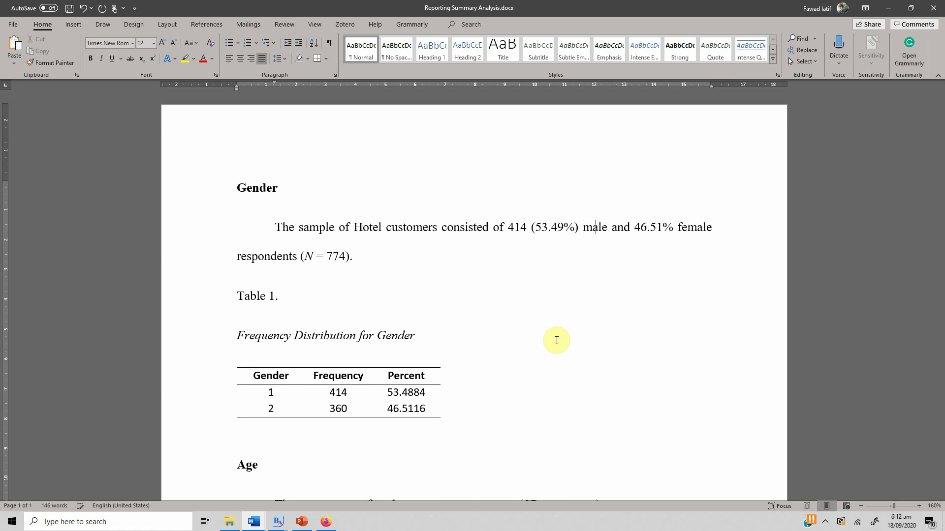
pyautogui.write('360')
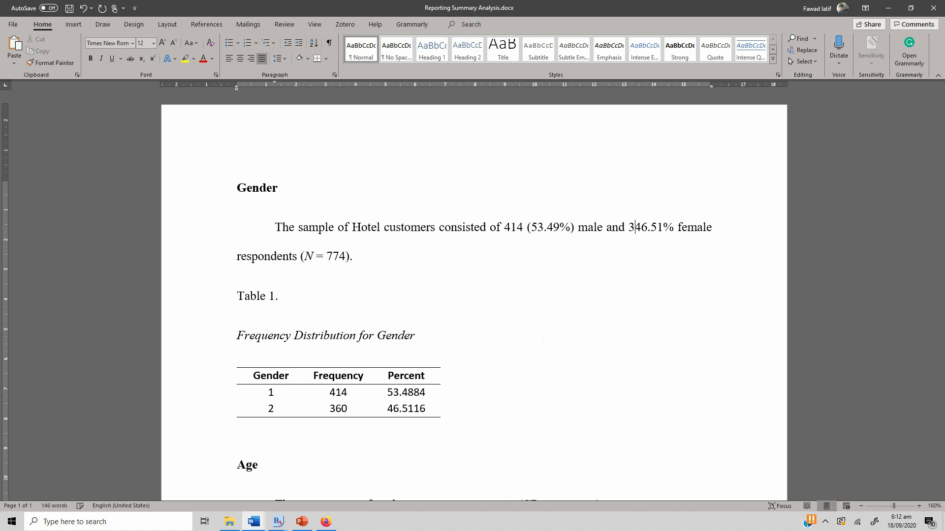
pyautogui.write(' (')
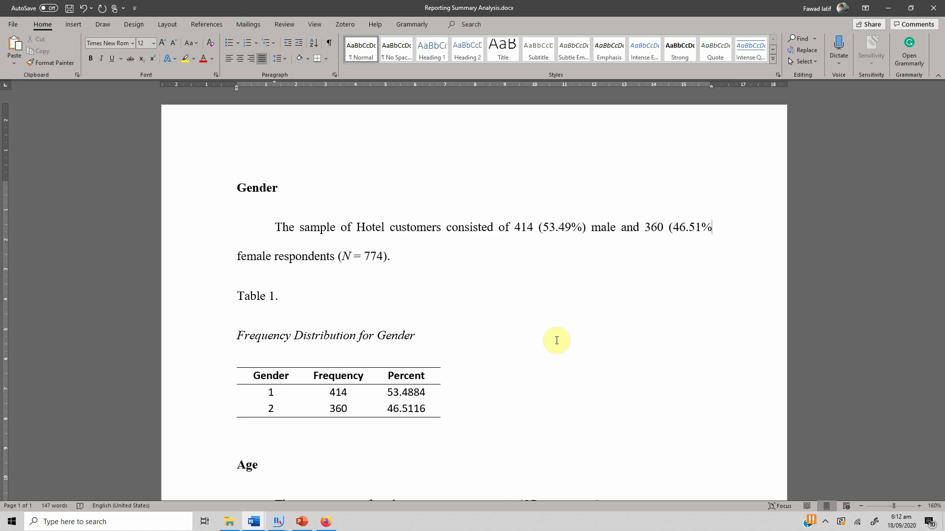
pyautogui.write(')')
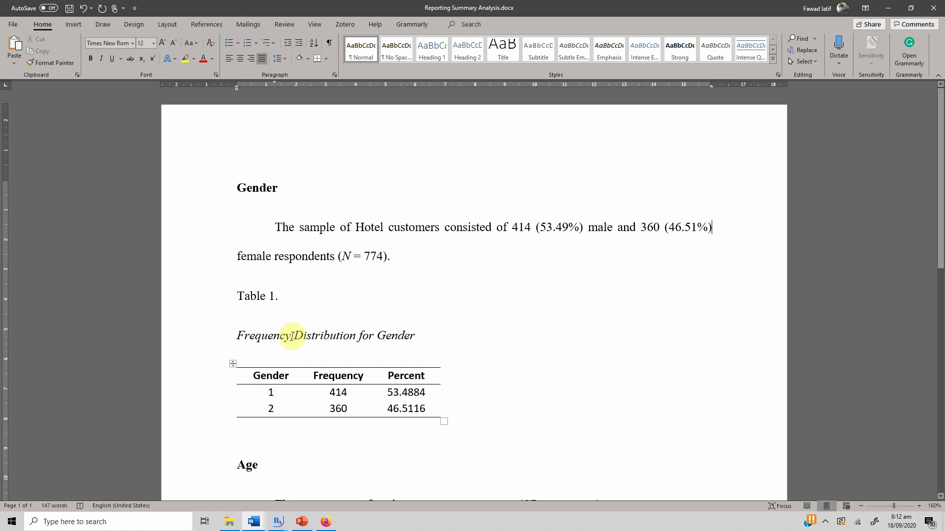
# AutoFit the gender frequency table to the window so it spans the full text width
pyautogui.click(264, 340)
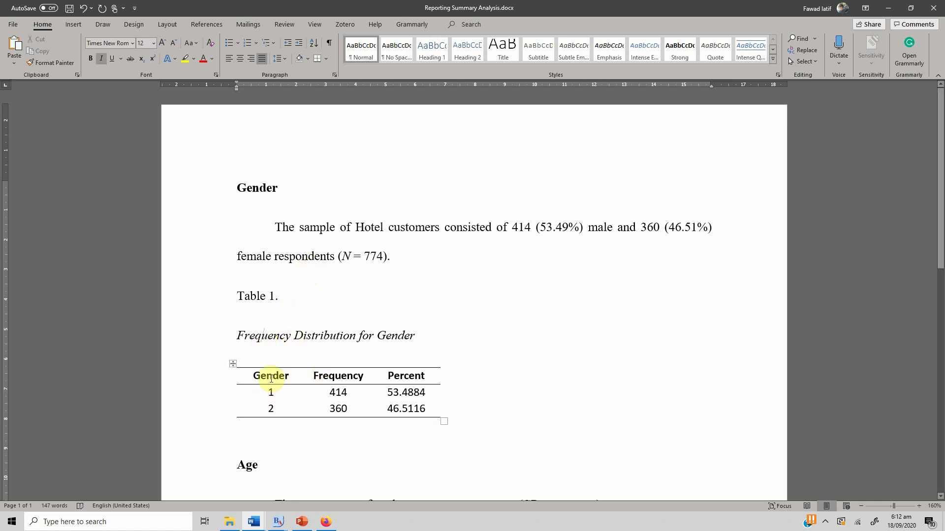
pyautogui.click(231, 364)
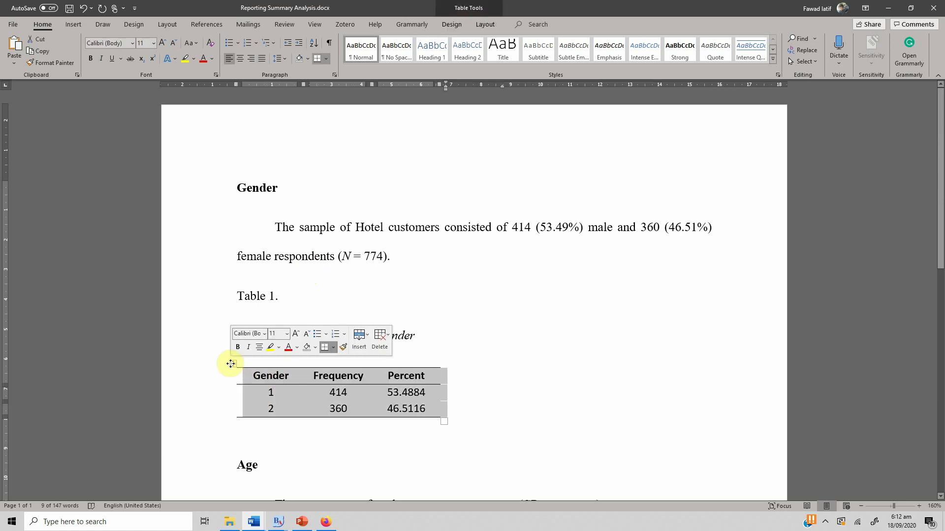
pyautogui.rightClick(231, 364)
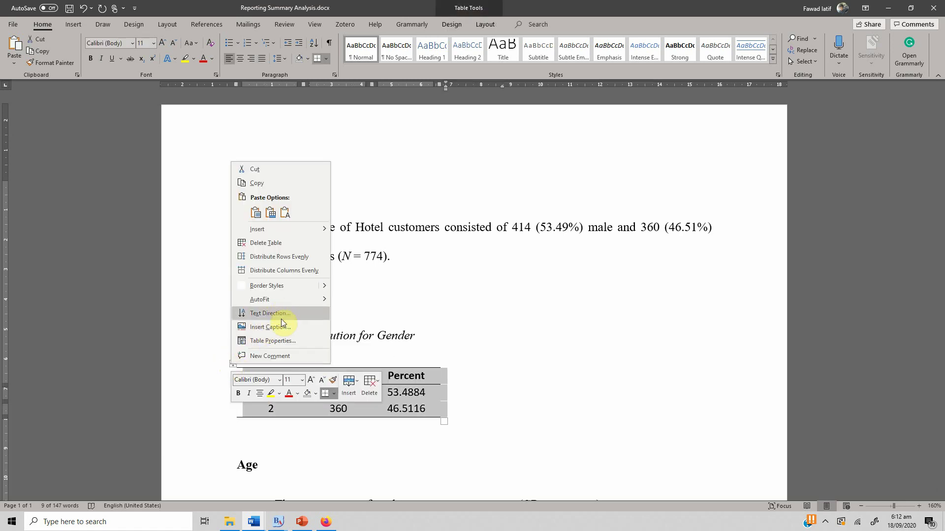
pyautogui.moveTo(295, 299)
pyautogui.click(364, 313)
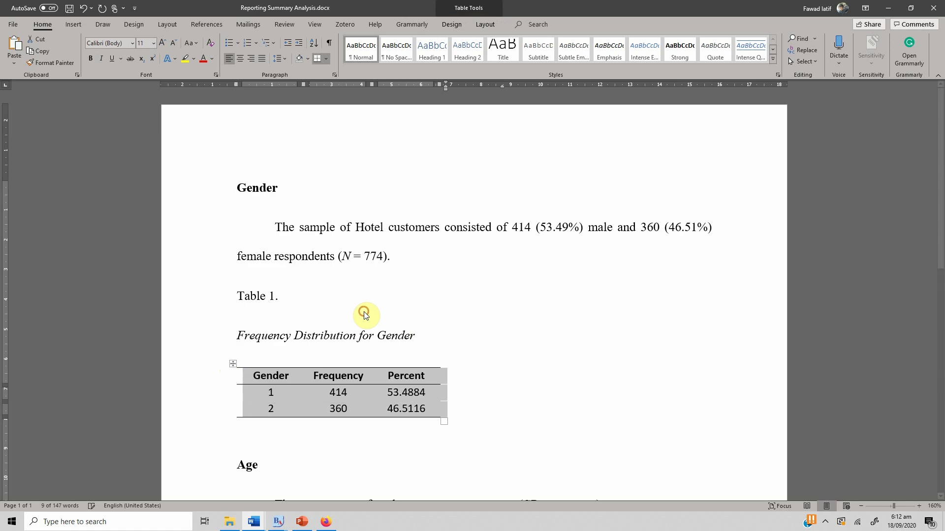
# Place the insertion point directly before the average age blank in the Age paragraph
pyautogui.scroll(-2, 414, 287)
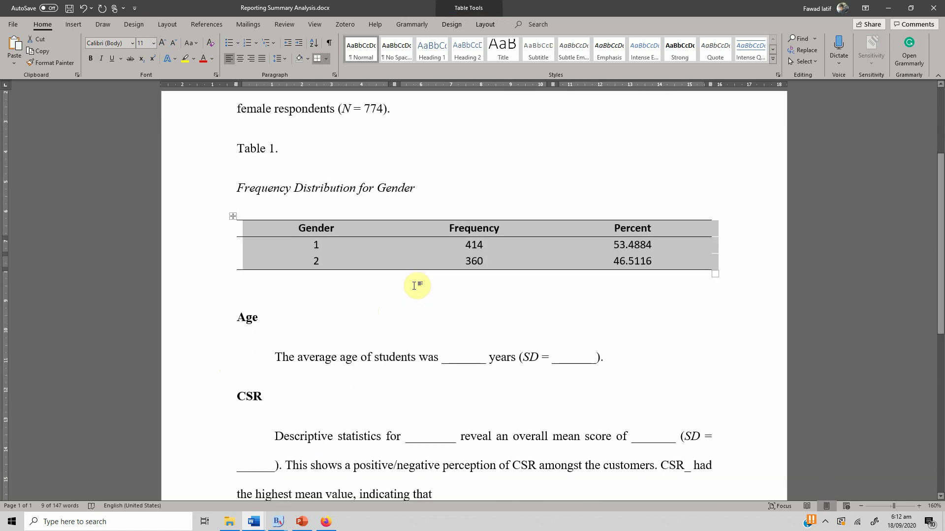
pyautogui.scroll(-3, 416, 282)
pyautogui.click(276, 242)
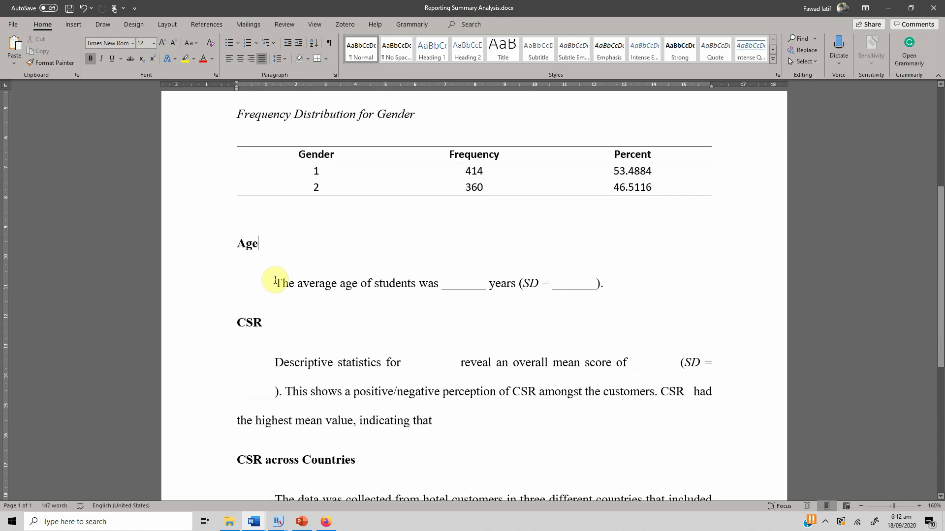
pyautogui.tripleClick(245, 244)
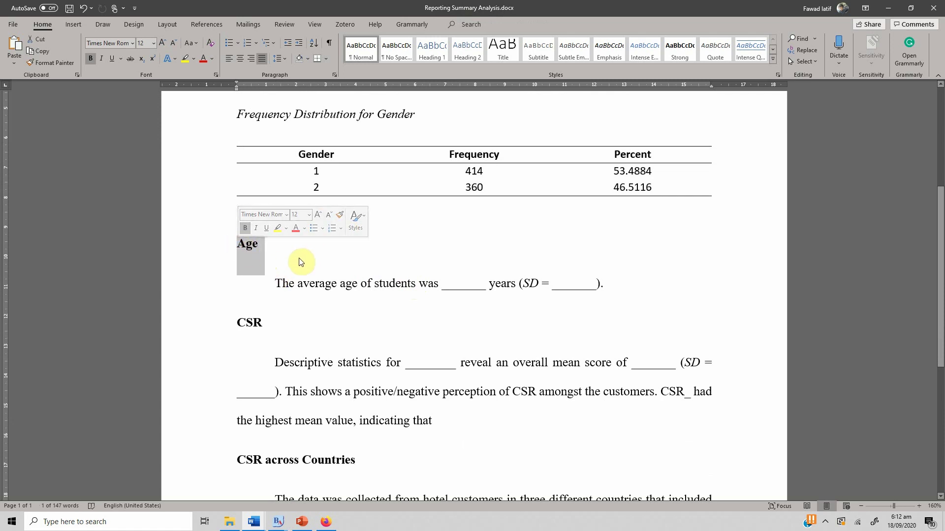
pyautogui.click(428, 284)
pyautogui.click(443, 285)
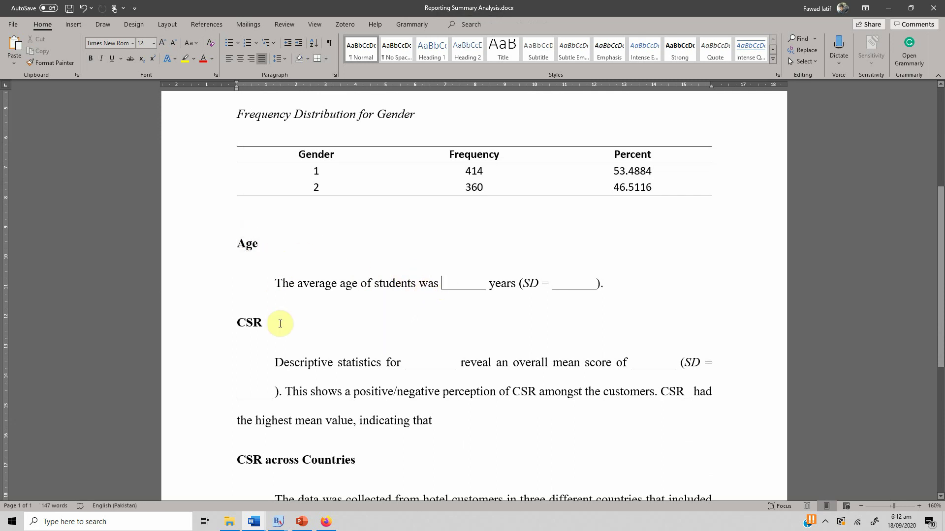
# Start a Numerical Statistical Analysis in BlueSky Statistics and replace CSR with Age as the selected variable
pyautogui.moveTo(278, 521)
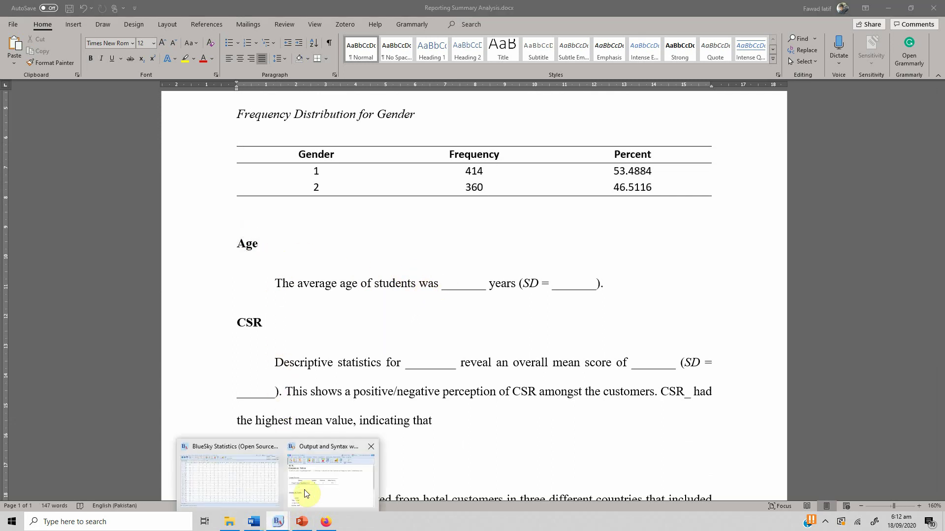
pyautogui.click(305, 491)
pyautogui.click(165, 120)
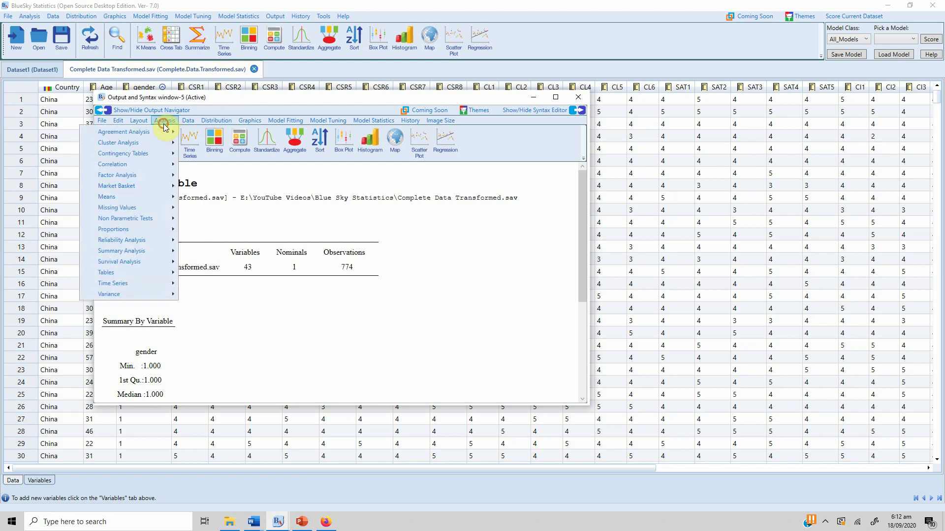
pyautogui.moveTo(138, 256)
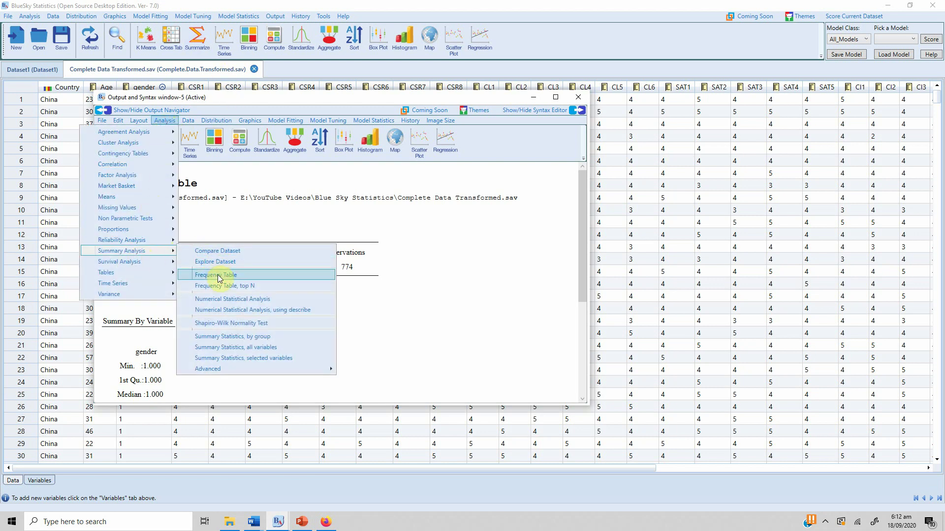
pyautogui.click(218, 299)
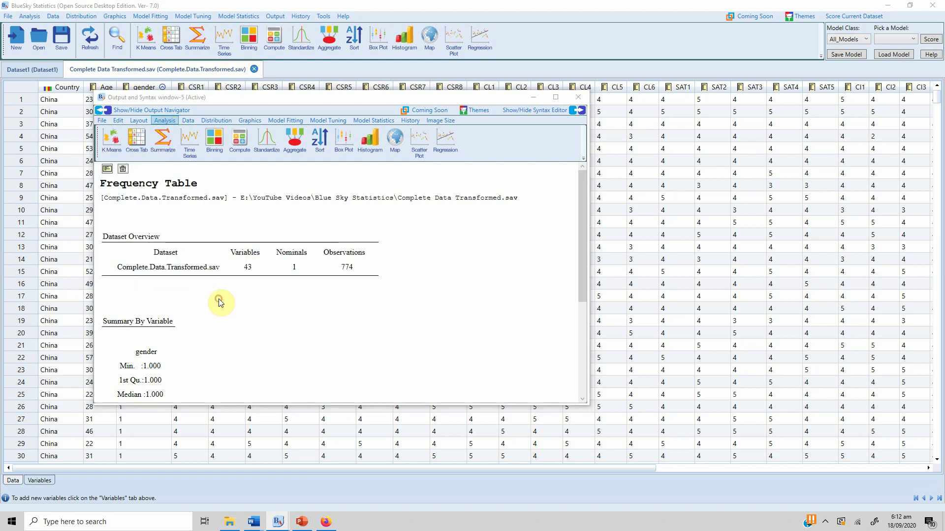
pyautogui.click(448, 186)
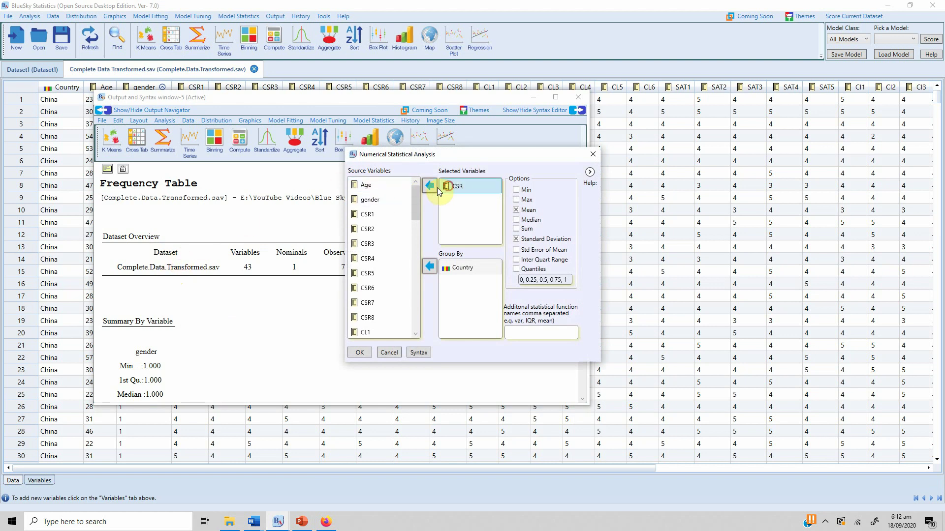
pyautogui.click(429, 185)
pyautogui.scroll(10, 379, 193)
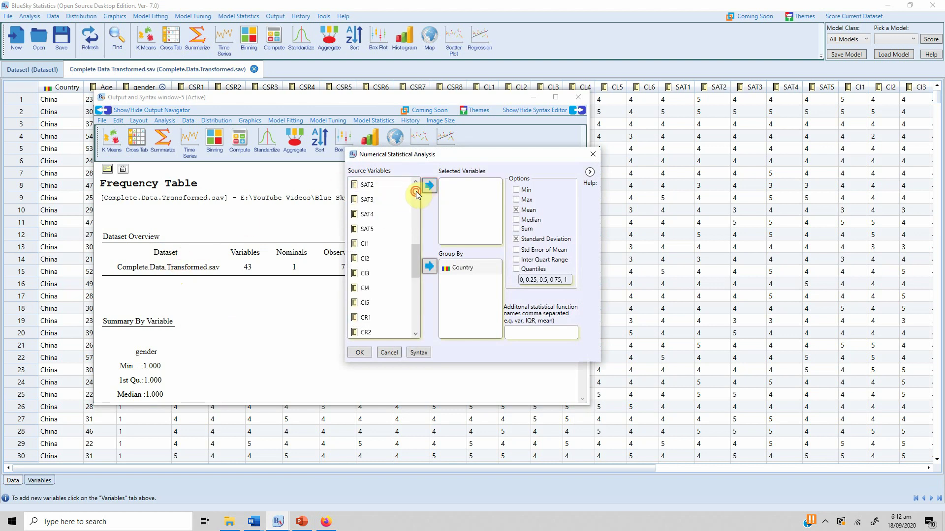
pyautogui.click(378, 189)
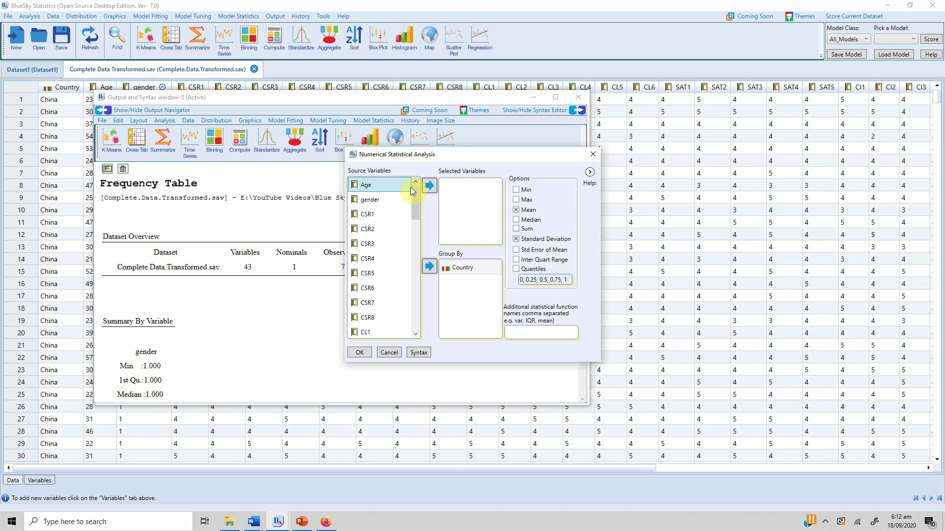
pyautogui.click(429, 185)
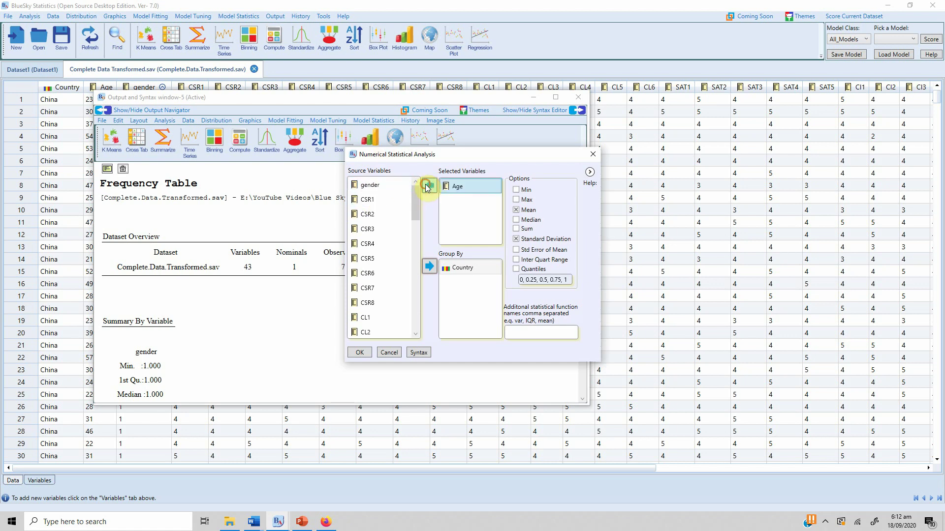
# Remove Country from the grouping variables and run the analysis of Age with mean and standard deviation
pyautogui.click(467, 268)
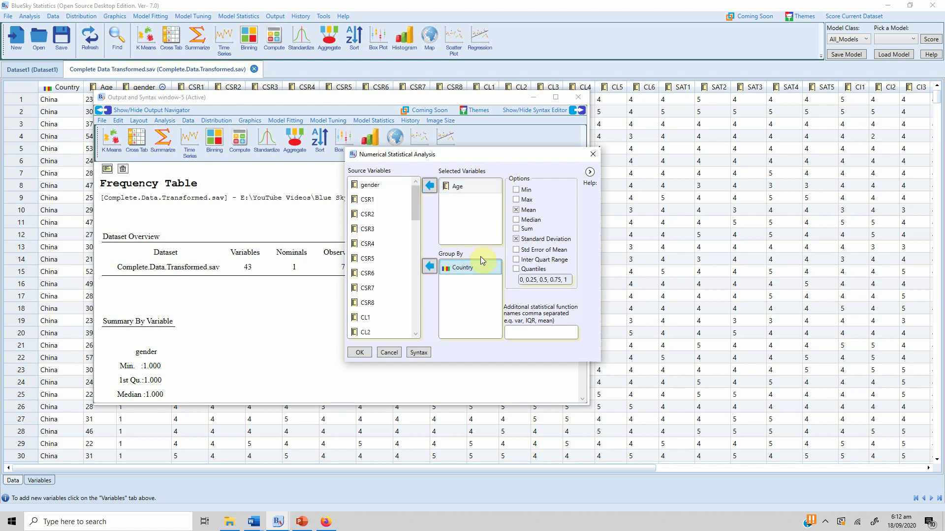
pyautogui.click(429, 267)
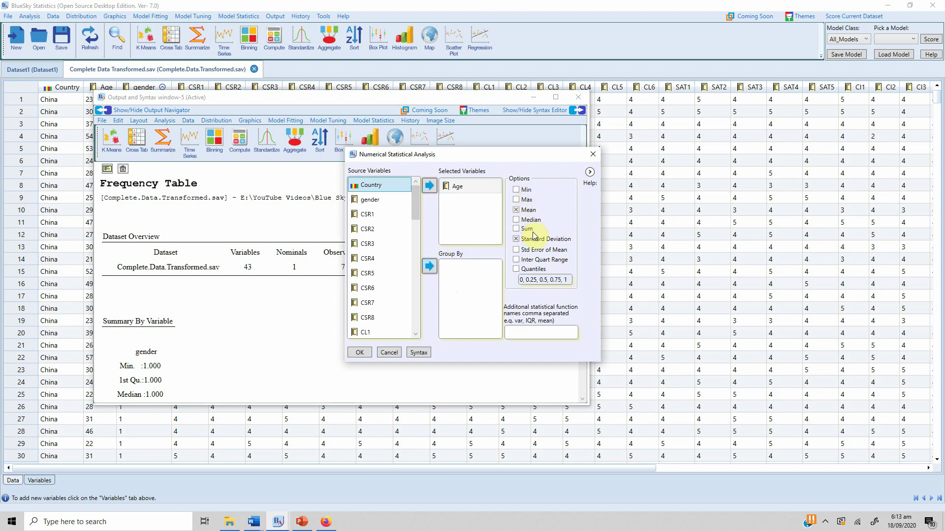
pyautogui.click(359, 353)
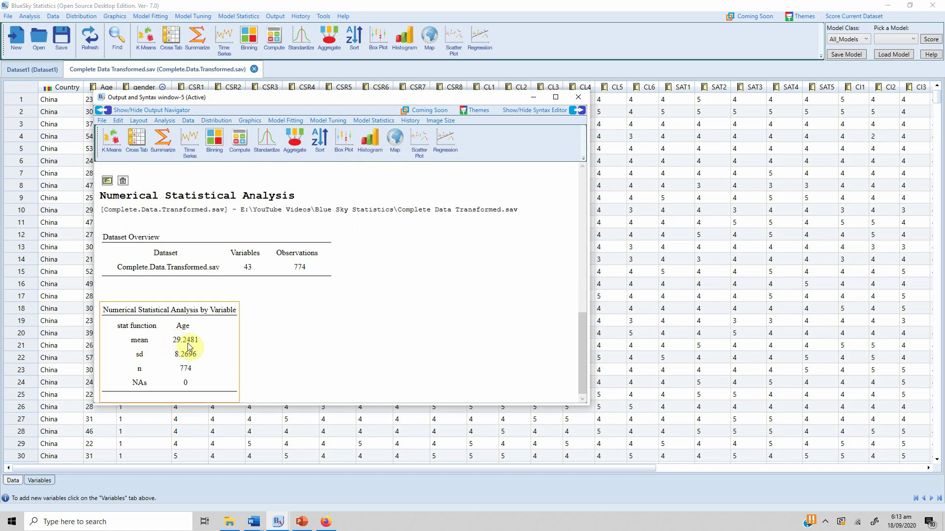
# Switch to the Reporting Summary Analysis document in Word and replace the average age blank with 29.45
pyautogui.click(253, 521)
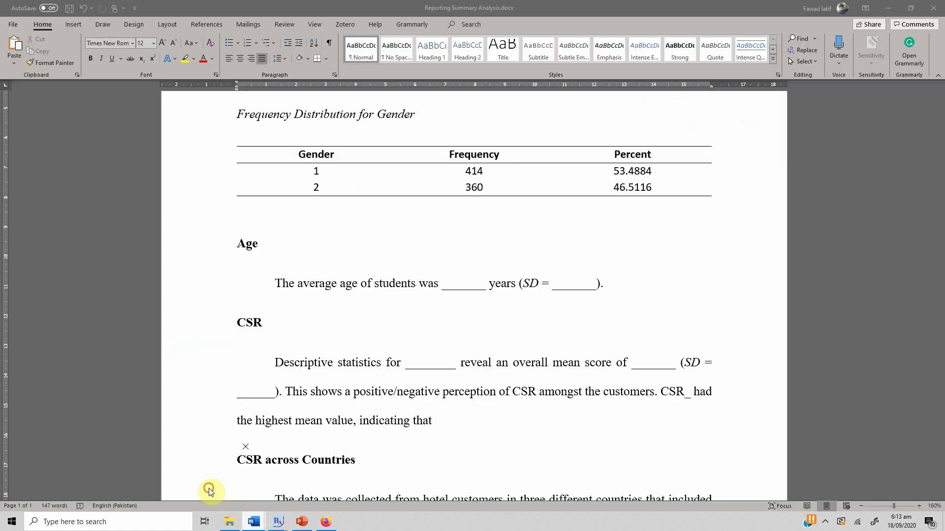
pyautogui.write('29.45')
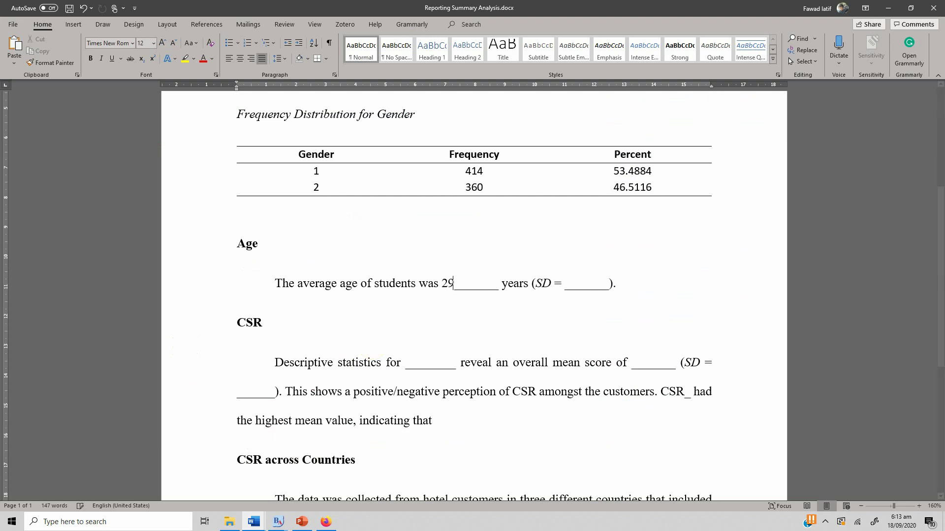
pyautogui.hotkey('shift', 'Right')
pyautogui.hotkey('shift', 'Right')
pyautogui.hotkey('shift', 'Right')
pyautogui.hotkey('shift', 'Right')
pyautogui.hotkey('shift', 'Right')
pyautogui.hotkey('shift', 'Right')
pyautogui.hotkey('shift', 'Right')
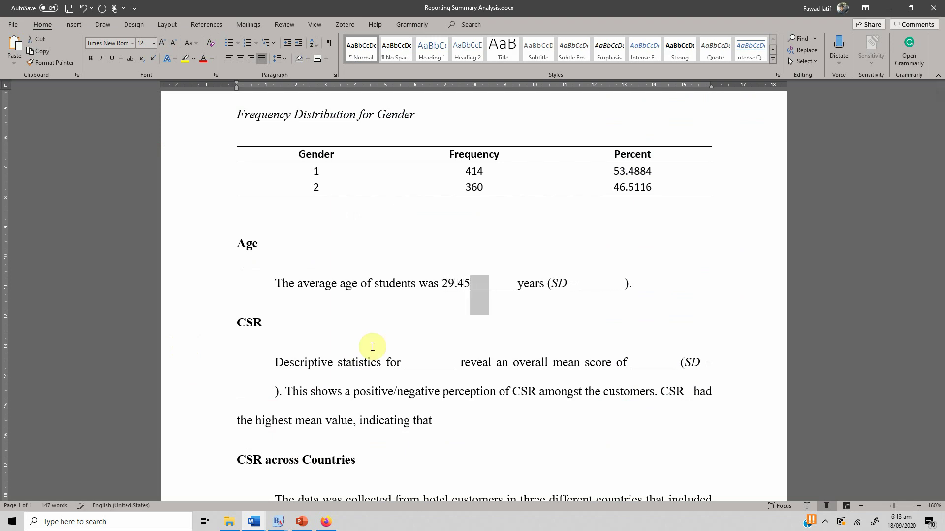
pyautogui.press('Delete')
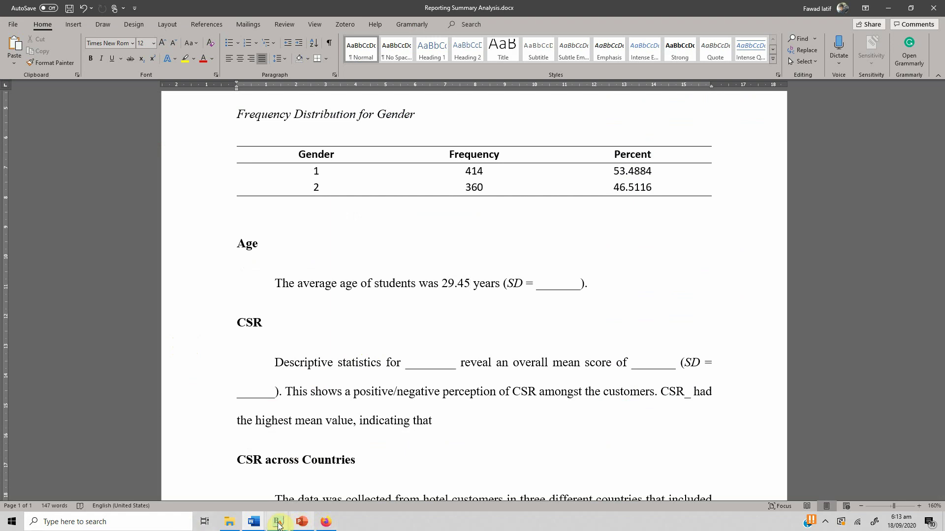
# Look up the Age standard deviation in the BlueSky Statistics output and replace the SD blank in Word's Age paragraph with 8.27
pyautogui.moveTo(278, 526)
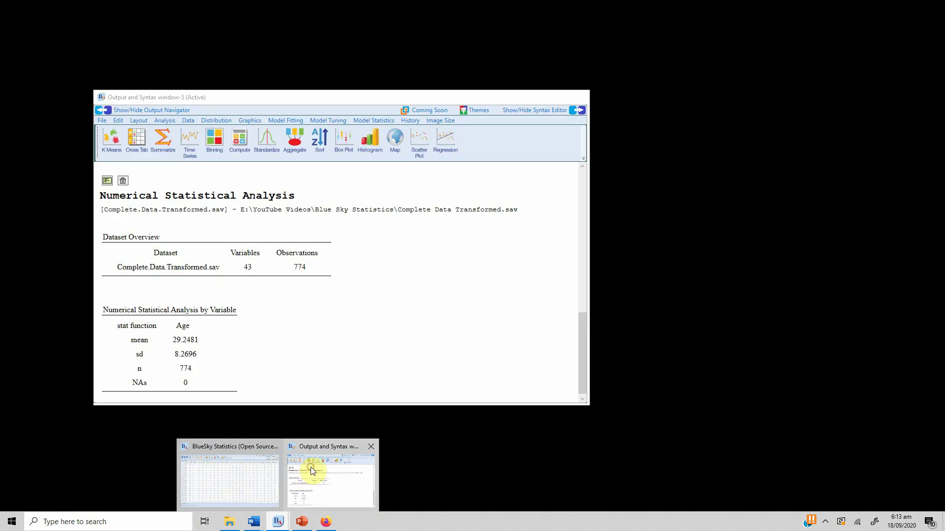
pyautogui.click(311, 467)
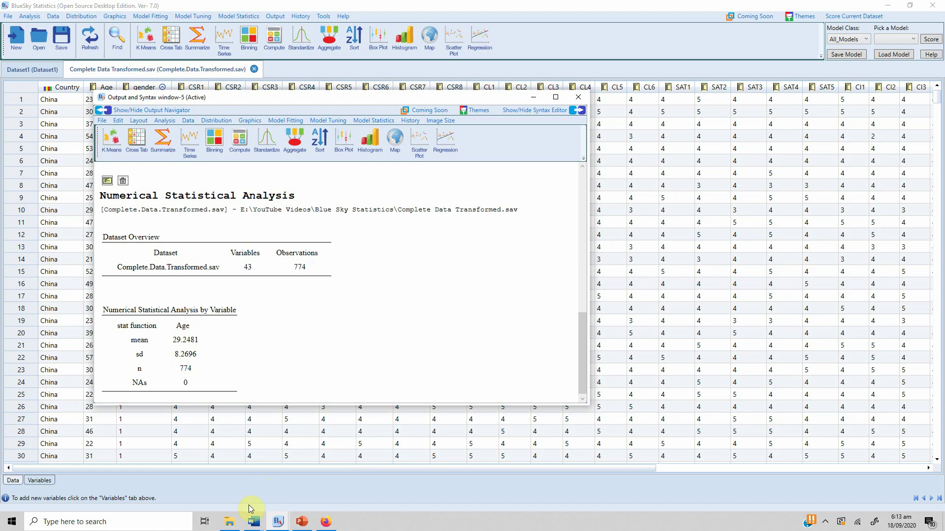
pyautogui.moveTo(252, 517)
pyautogui.click(212, 487)
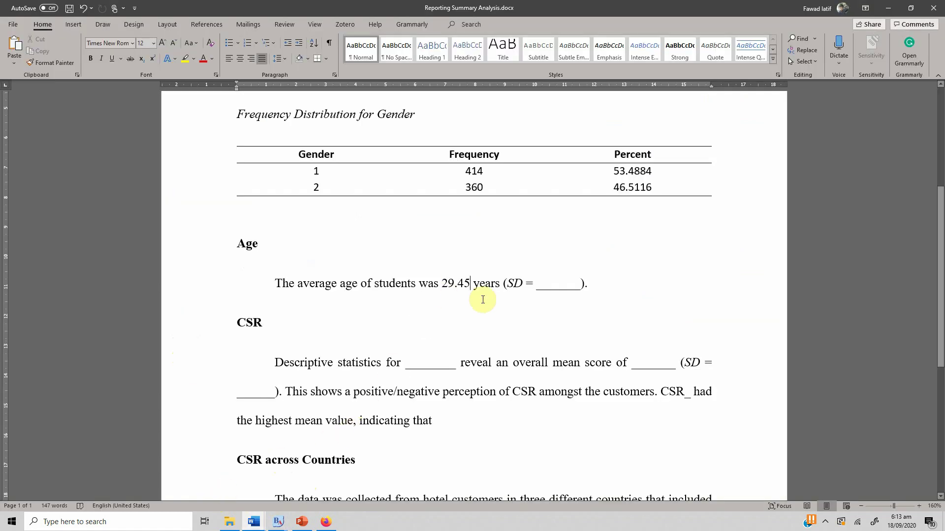
pyautogui.click(536, 284)
pyautogui.write('8.27')
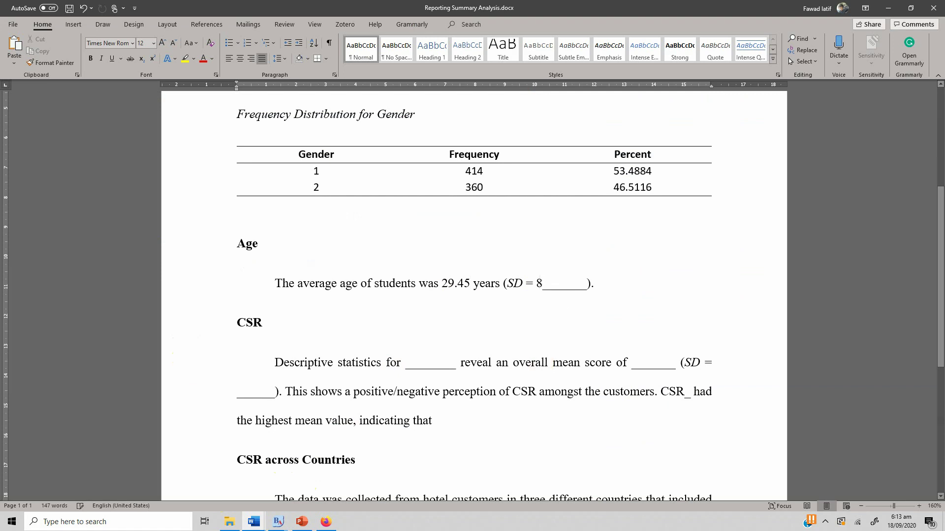
pyautogui.hotkey('shift', 'Right')
pyautogui.hotkey('shift', 'Right')
pyautogui.hotkey('shift', 'Right')
pyautogui.hotkey('shift', 'Right')
pyautogui.hotkey('shift', 'Right')
pyautogui.hotkey('shift', 'Right')
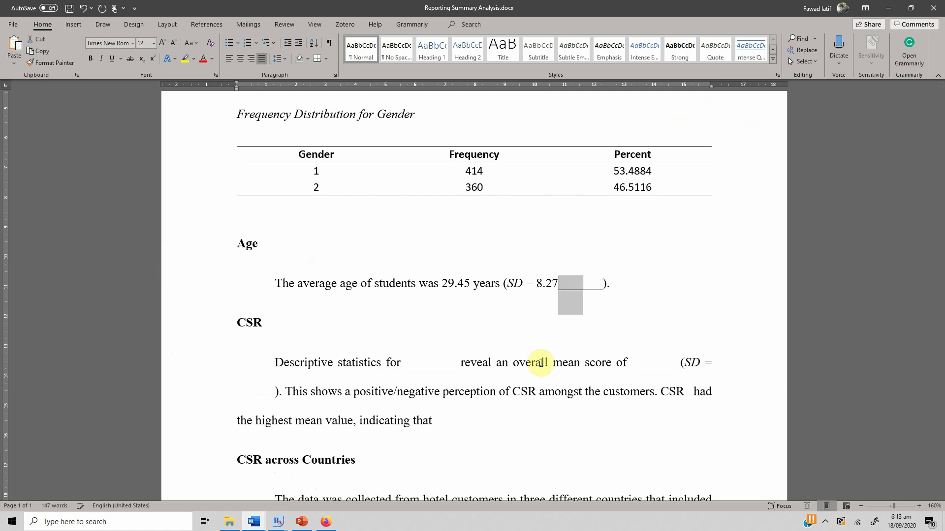
pyautogui.press('Delete')
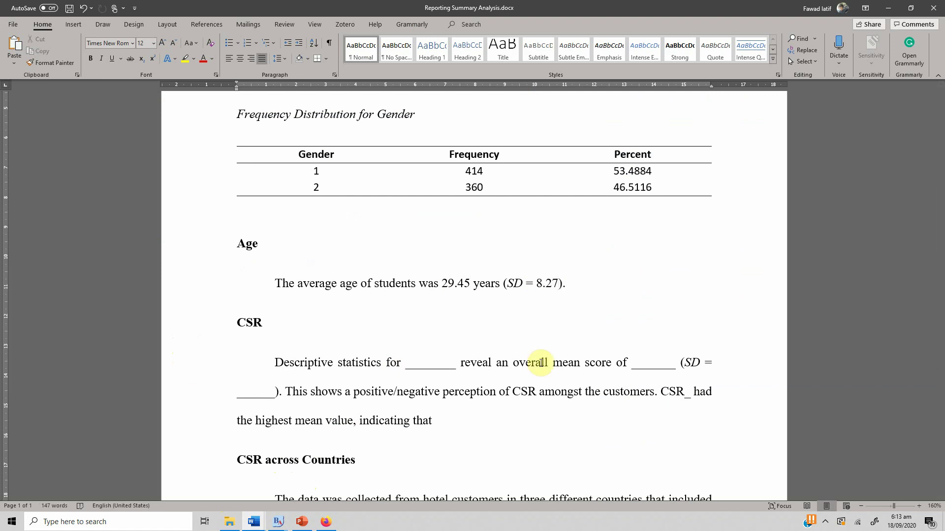
pyautogui.click(252, 217)
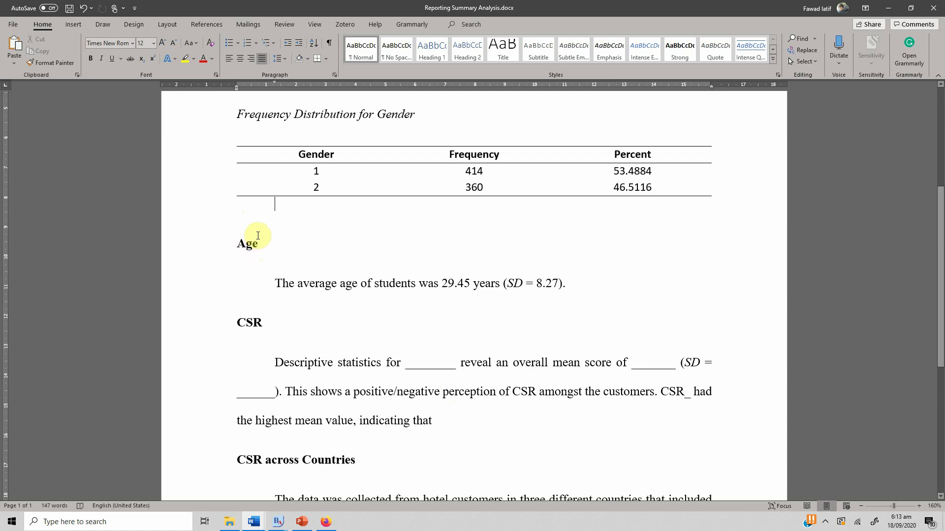
pyautogui.scroll(-3, 266, 234)
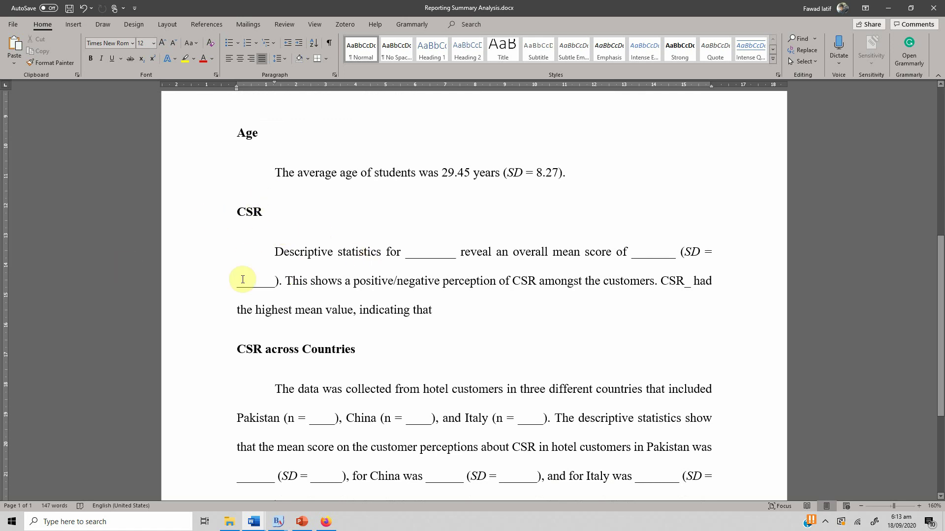
pyautogui.doubleClick(238, 209)
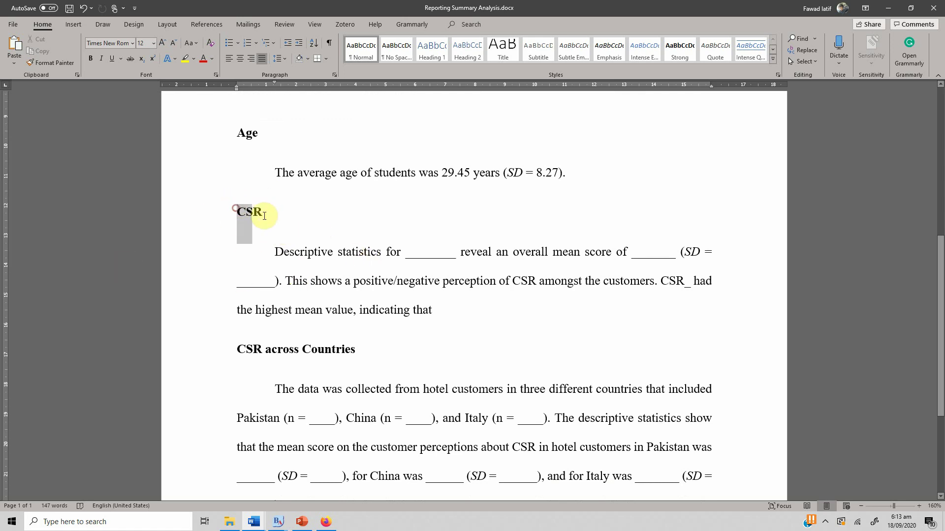
pyautogui.click(283, 252)
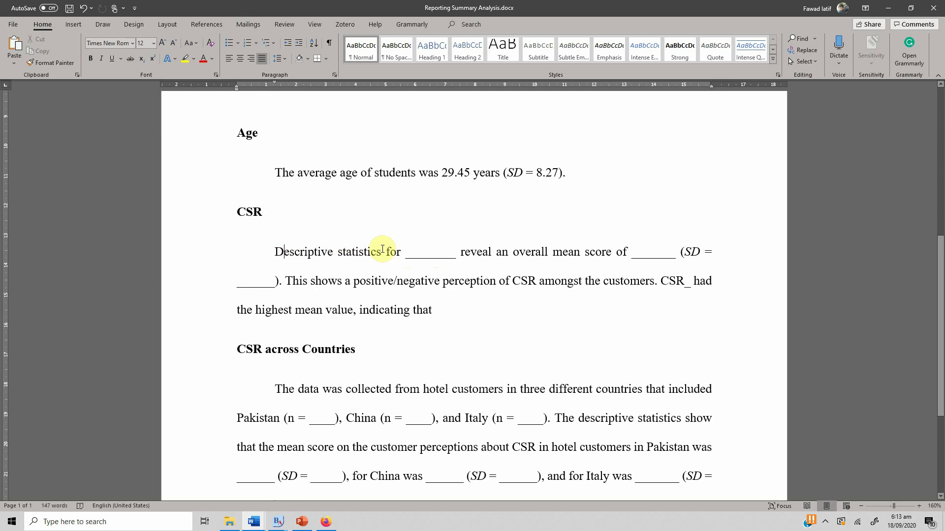
# Switch to the BlueSky Statistics output window, start a Numerical Statistical Analysis and remove Age from the selected variables
pyautogui.click(278, 521)
pyautogui.click(322, 486)
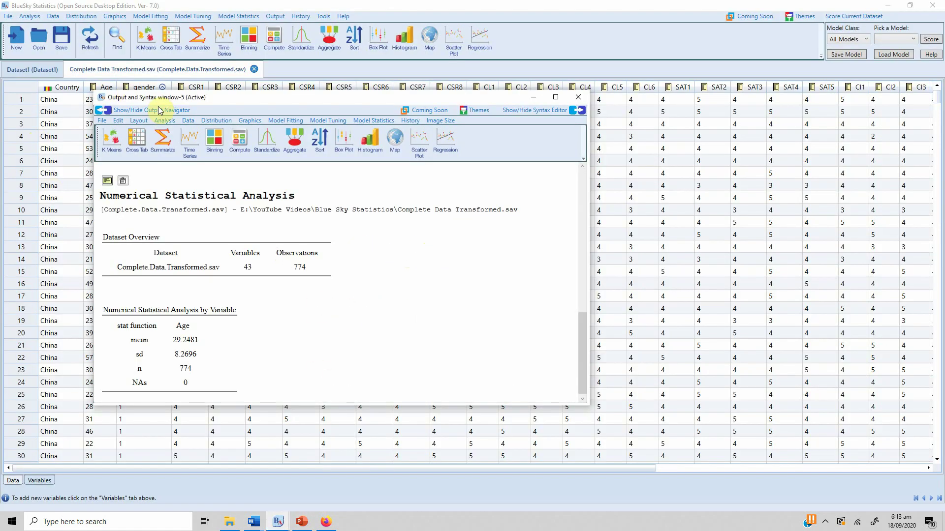
pyautogui.click(164, 121)
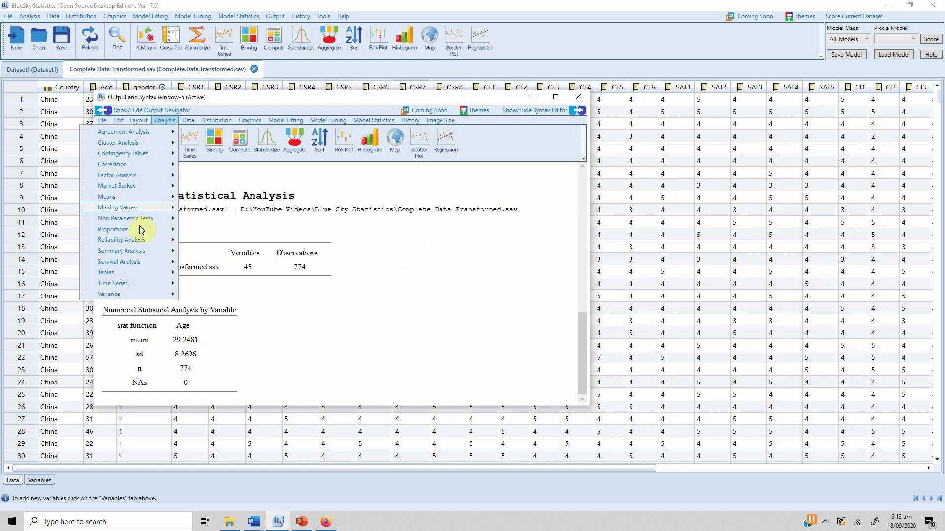
pyautogui.moveTo(138, 251)
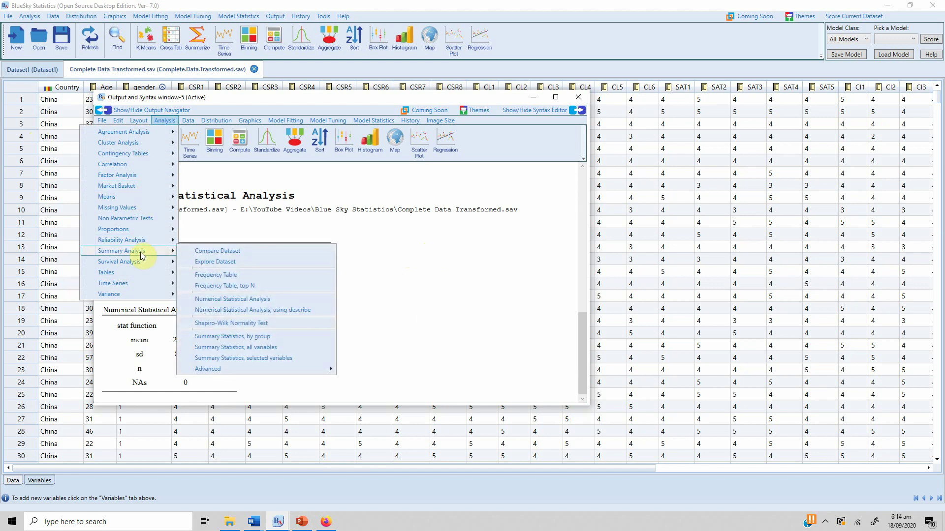
pyautogui.click(220, 299)
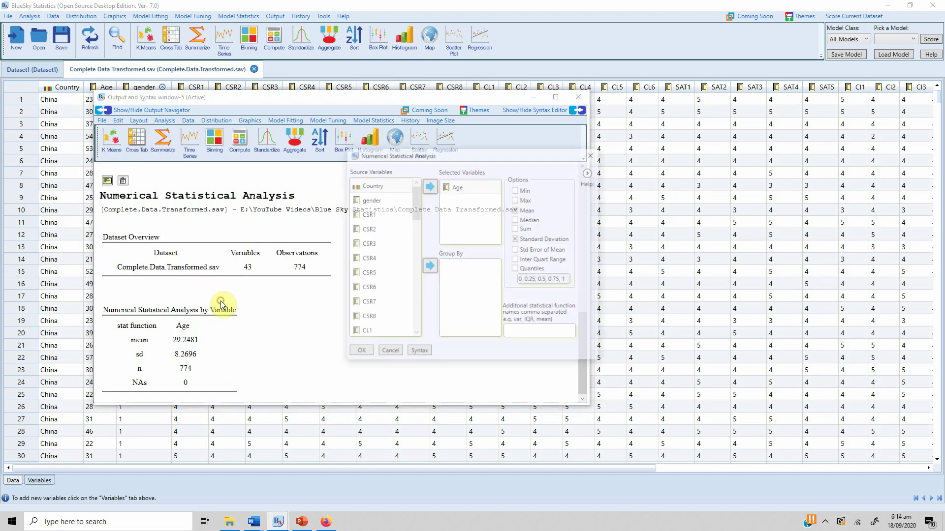
pyautogui.click(431, 189)
# Add the items CSR1 to CSR8 and the overall CSR variable to the selected variables
pyautogui.moveTo(416, 201); pyautogui.dragTo(419, 208)
pyautogui.click(367, 214)
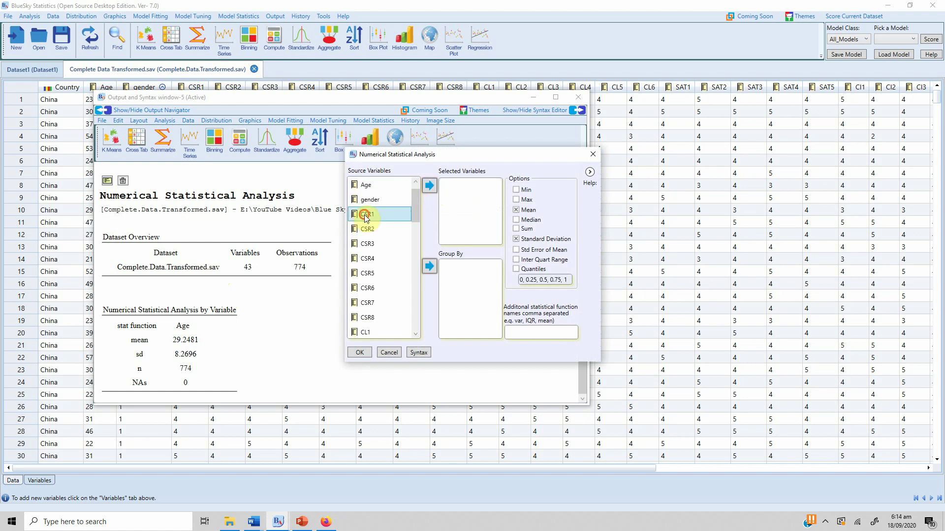
pyautogui.keyDown('shift'); pyautogui.click(379, 317); pyautogui.keyUp('shift')
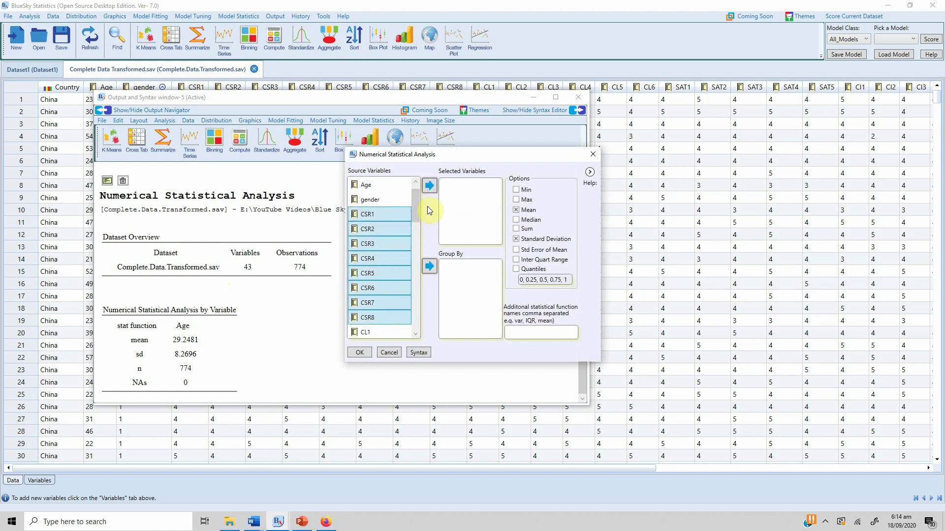
pyautogui.click(429, 185)
pyautogui.moveTo(416, 211); pyautogui.dragTo(417, 311)
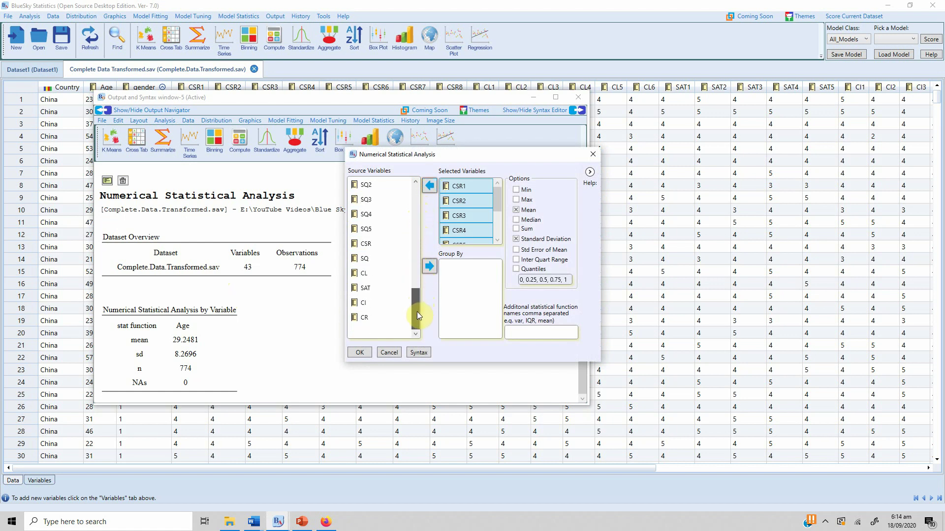
pyautogui.click(383, 251)
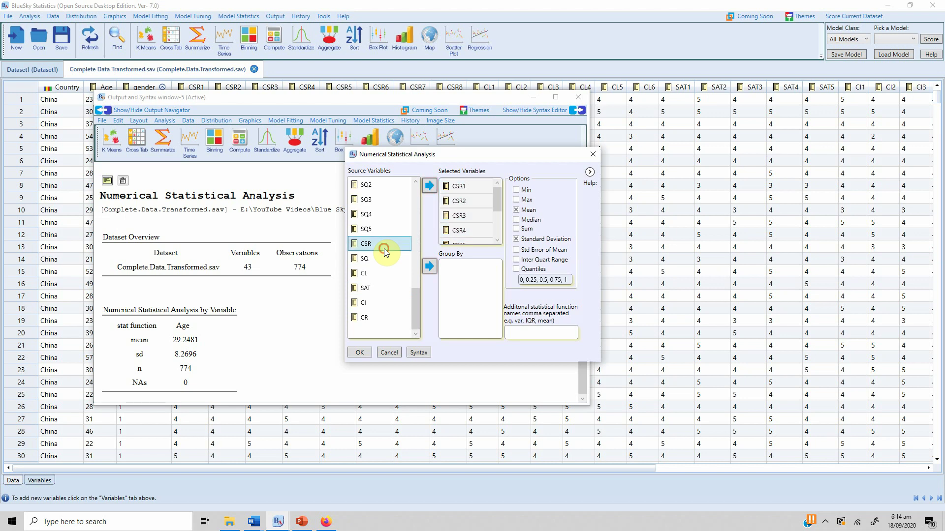
pyautogui.click(426, 186)
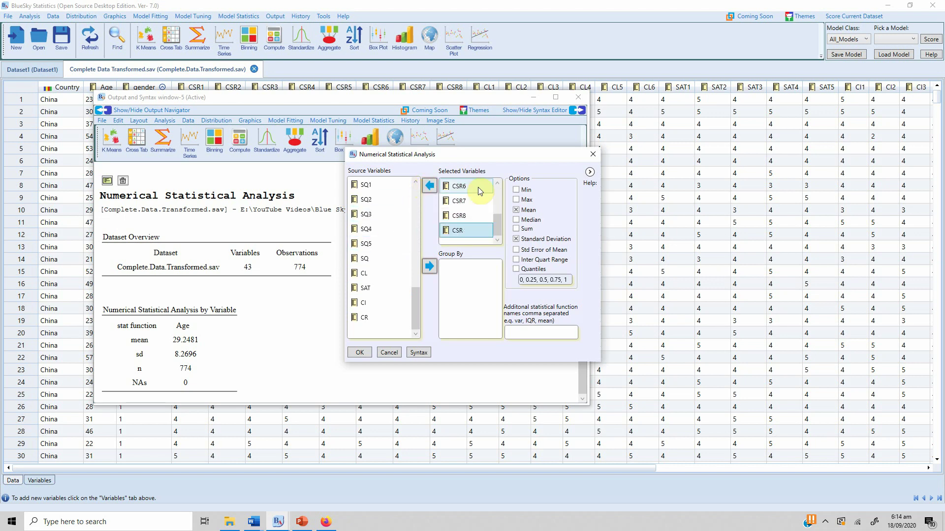
# Include Min and Max along with mean and standard deviation, and run the CSR analysis
pyautogui.click(515, 190)
pyautogui.click(515, 199)
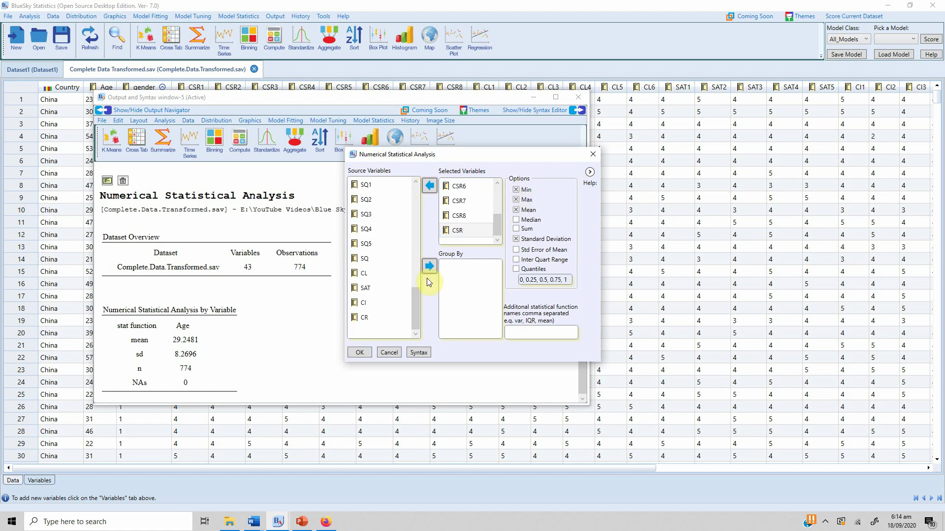
pyautogui.click(365, 351)
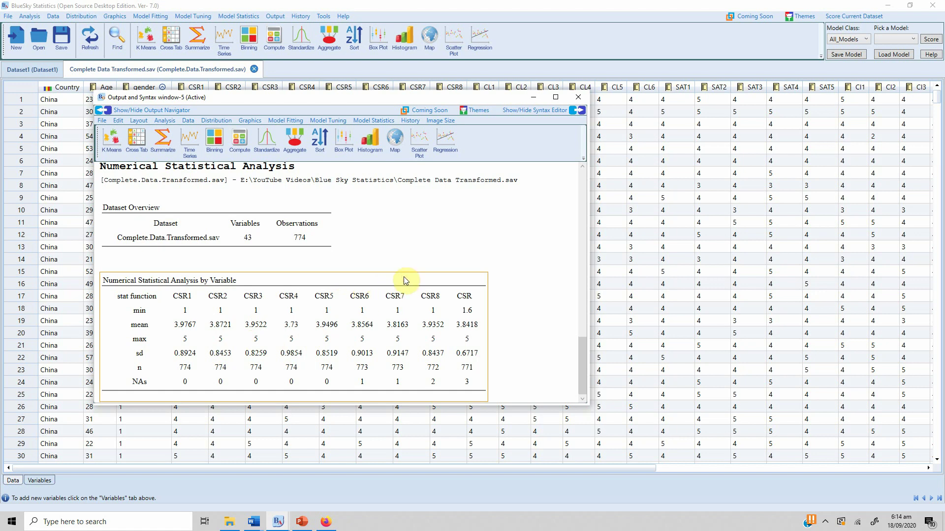
# Export the CSR statistics table to Word and copy the whole table from the exported document
pyautogui.rightClick(339, 281)
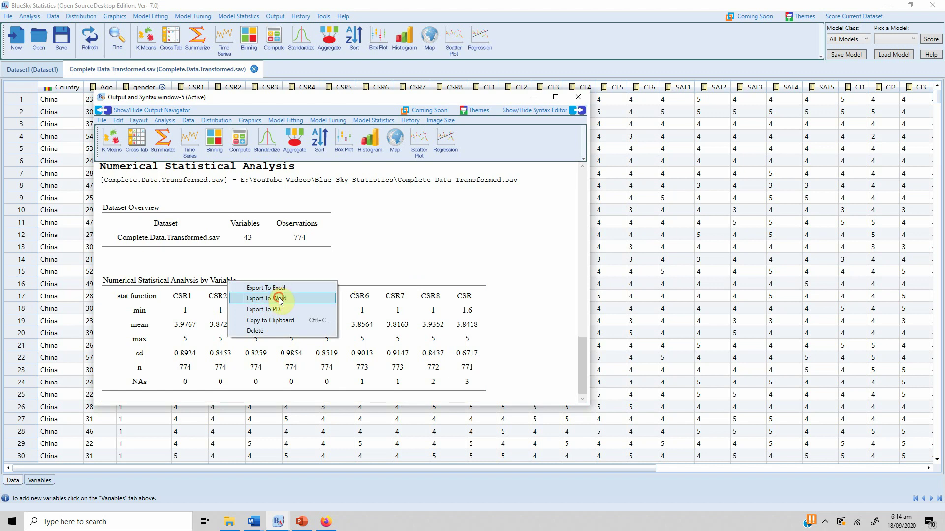
pyautogui.click(278, 298)
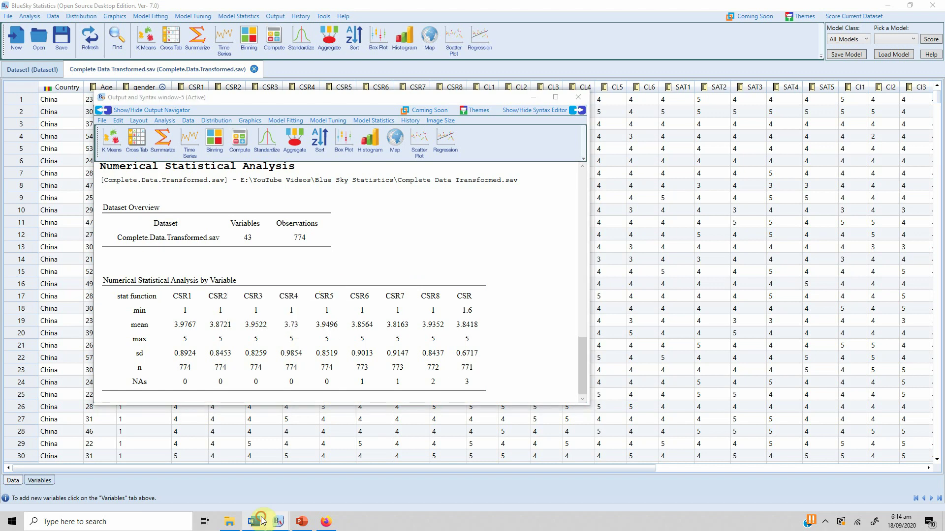
pyautogui.moveTo(254, 522)
pyautogui.click(305, 474)
pyautogui.click(351, 316)
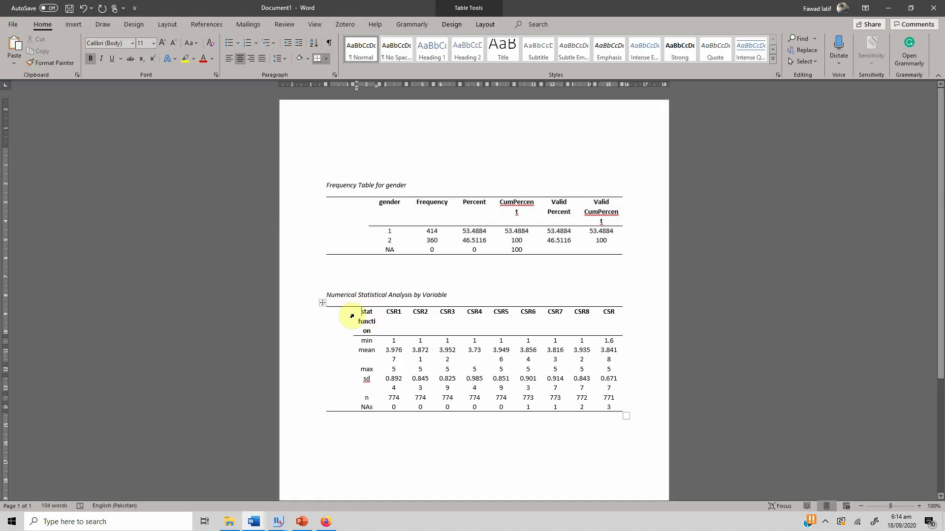
pyautogui.click(322, 303)
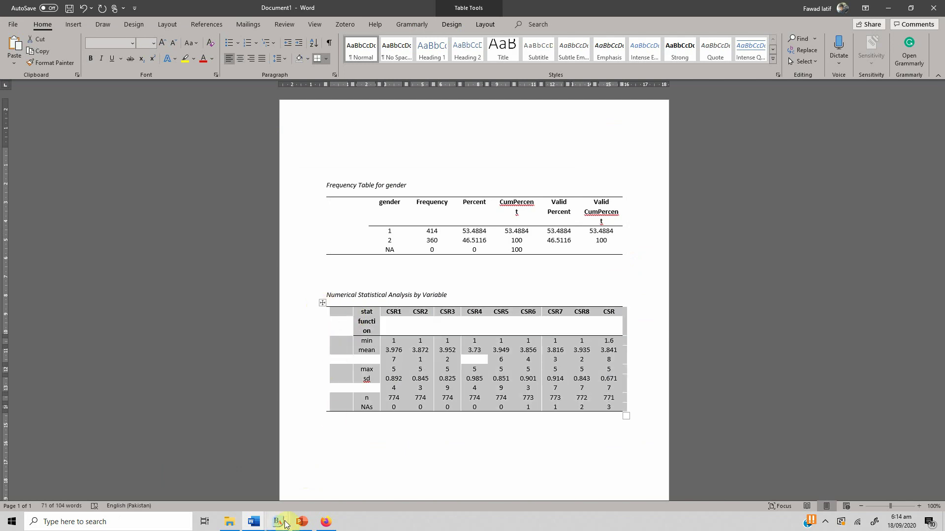
# Paste the CSR statistics table on a new line below the CSR paragraph in Reporting Summary Analysis.docx
pyautogui.click(255, 522)
pyautogui.click(201, 480)
pyautogui.scroll(-3, 280, 394)
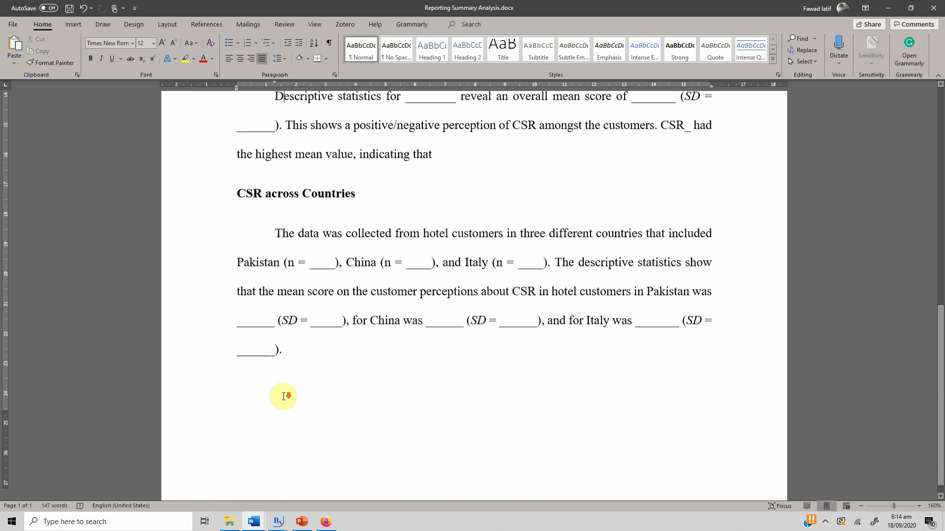
pyautogui.scroll(3, 253, 382)
pyautogui.click(444, 324)
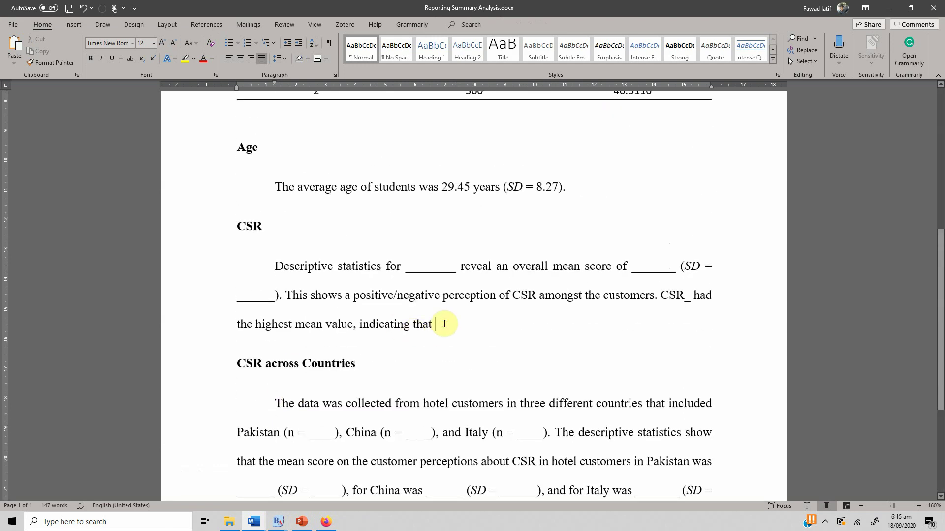
pyautogui.press('Return')
pyautogui.hotkey('ctrl', 'v')
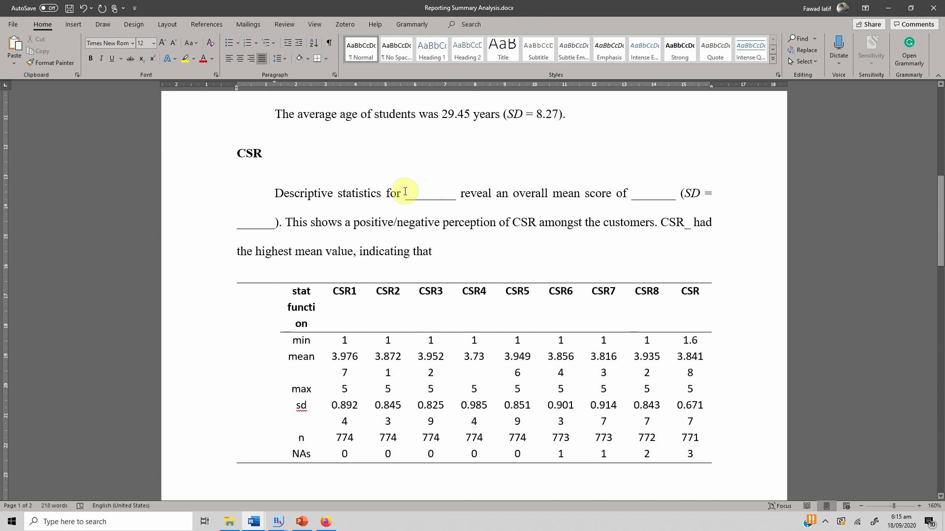
# Replace the blank after "Descriptive statistics for" in the CSR paragraph with CSR
pyautogui.click(404, 195)
pyautogui.write('CSR')
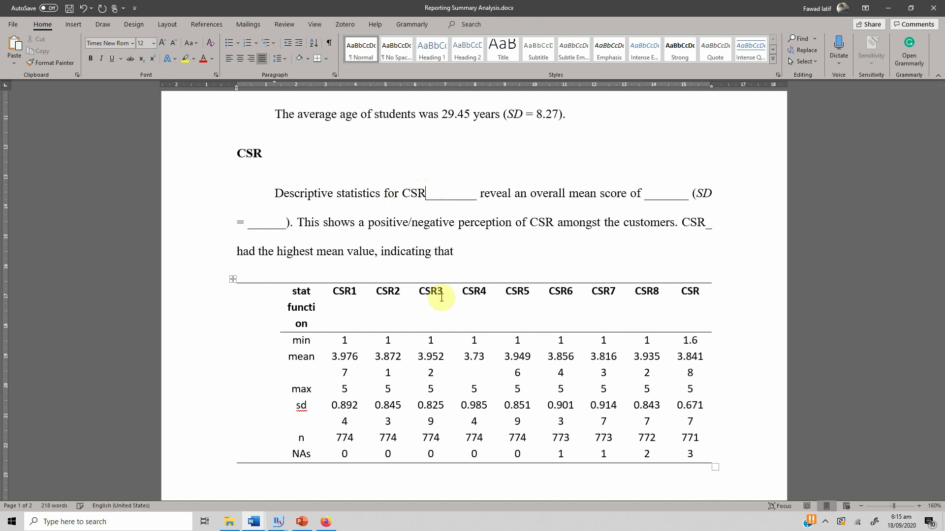
pyautogui.hotkey('shift', 'Right')
pyautogui.hotkey('shift', 'Right')
pyautogui.hotkey('shift', 'Right')
pyautogui.hotkey('shift', 'Right')
pyautogui.hotkey('shift', 'Right')
pyautogui.hotkey('shift', 'Right')
pyautogui.hotkey('shift', 'Right')
pyautogui.hotkey('shift', 'Right')
pyautogui.hotkey('shift', 'Right')
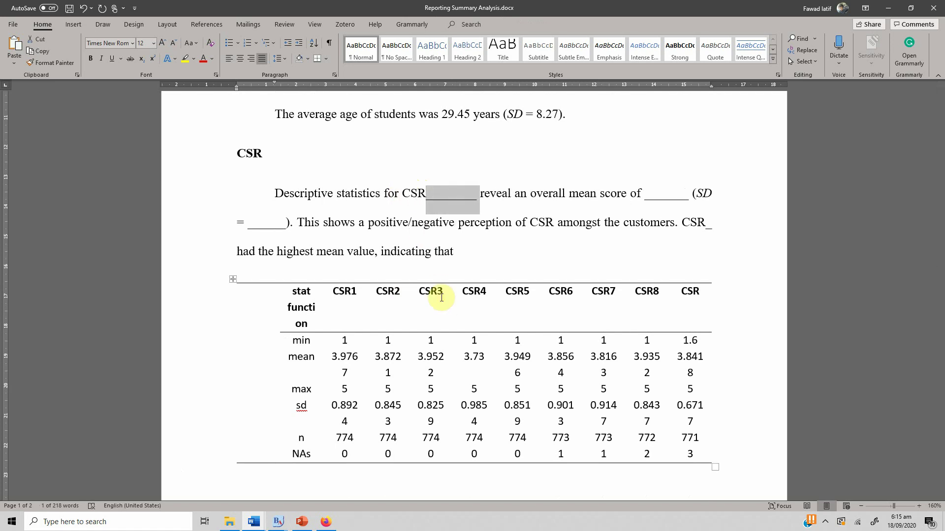
pyautogui.press('Delete')
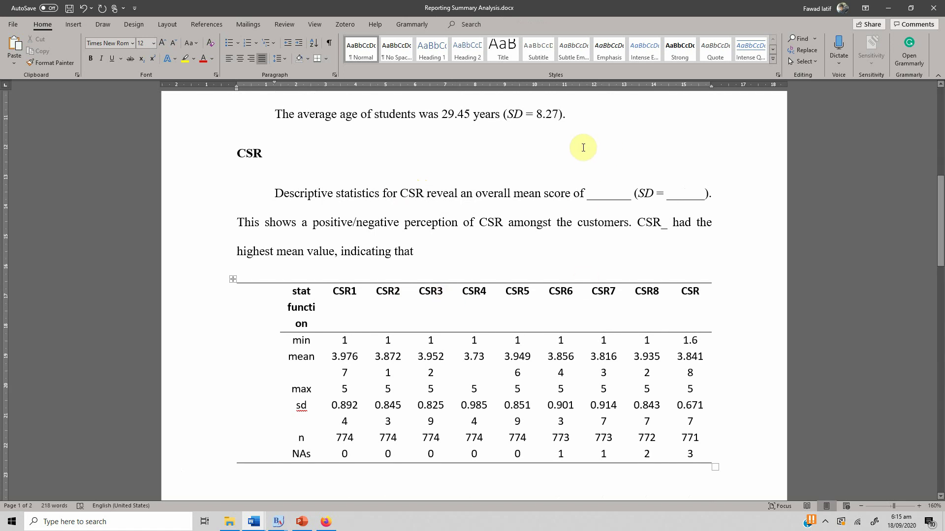
# Replace the blank after "overall mean score of" in the CSR paragraph with 3.841
pyautogui.click(583, 193)
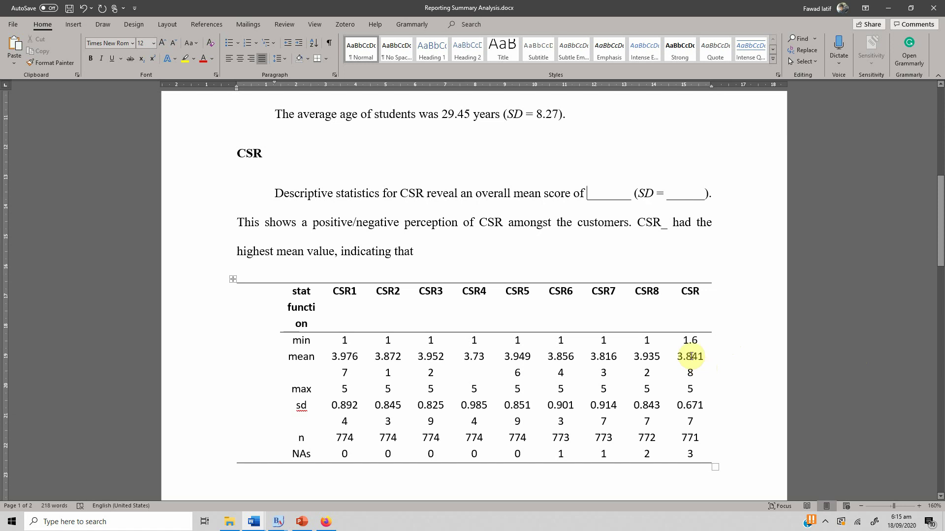
pyautogui.write('3.841')
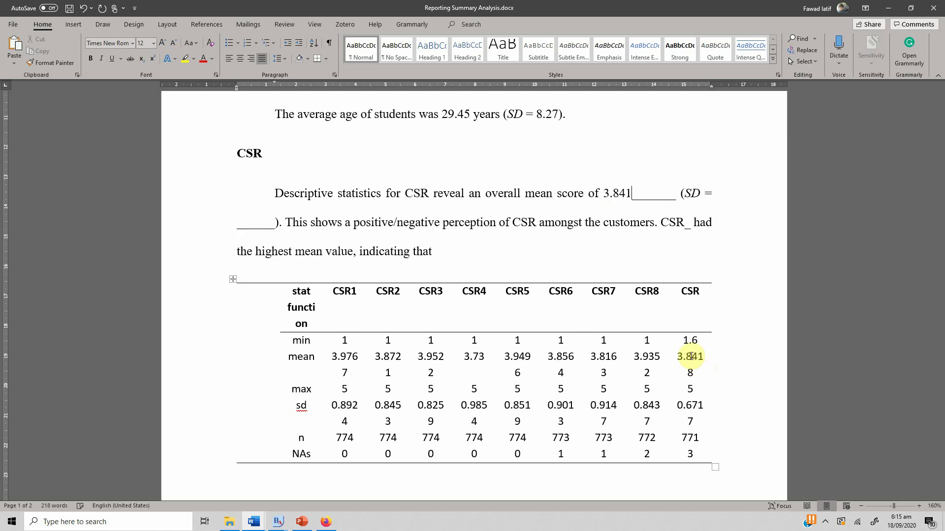
pyautogui.hotkey('shift', 'Right')
pyautogui.hotkey('shift', 'Right')
pyautogui.hotkey('shift', 'Right')
pyautogui.hotkey('shift', 'Right')
pyautogui.hotkey('shift', 'Right')
pyautogui.hotkey('shift', 'Right')
pyautogui.hotkey('shift', 'Right')
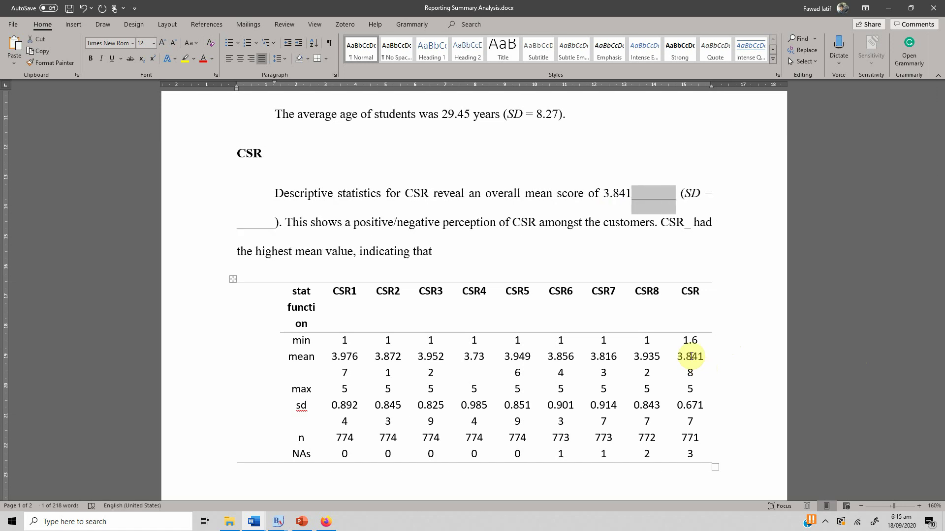
pyautogui.press('Delete')
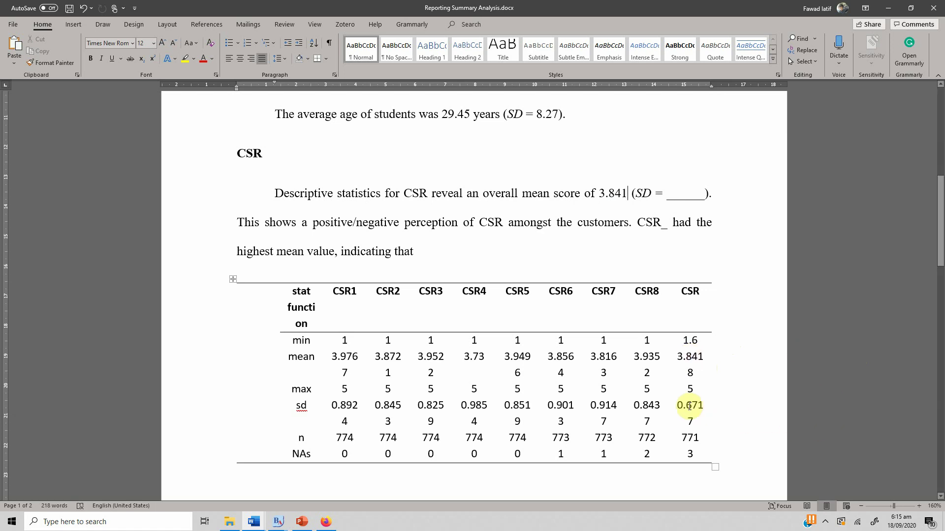
# Replace the blank after "SD =" in the CSR paragraph with 0.671
pyautogui.click(672, 200)
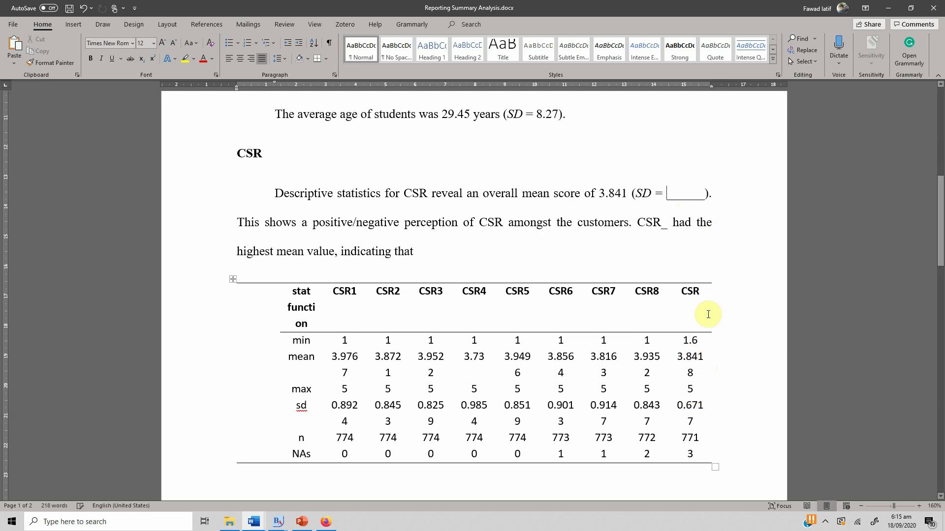
pyautogui.write('0.')
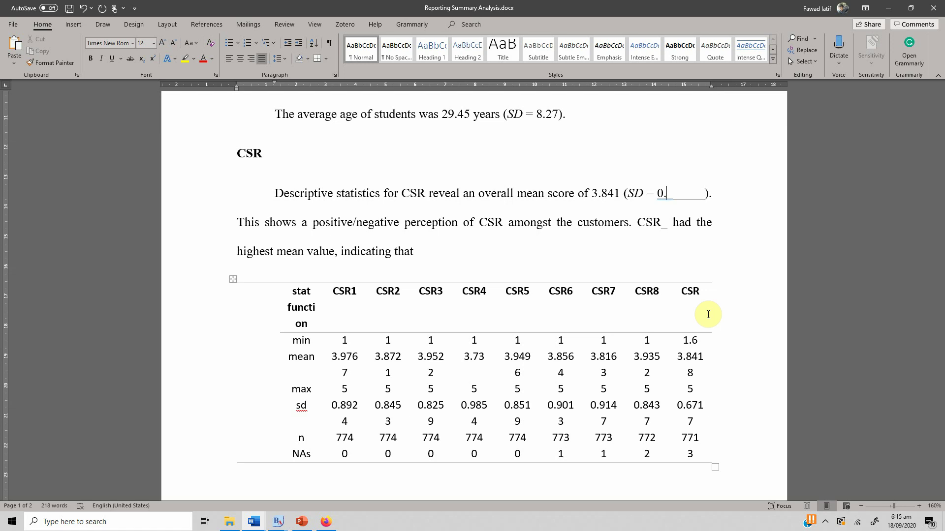
pyautogui.write('671')
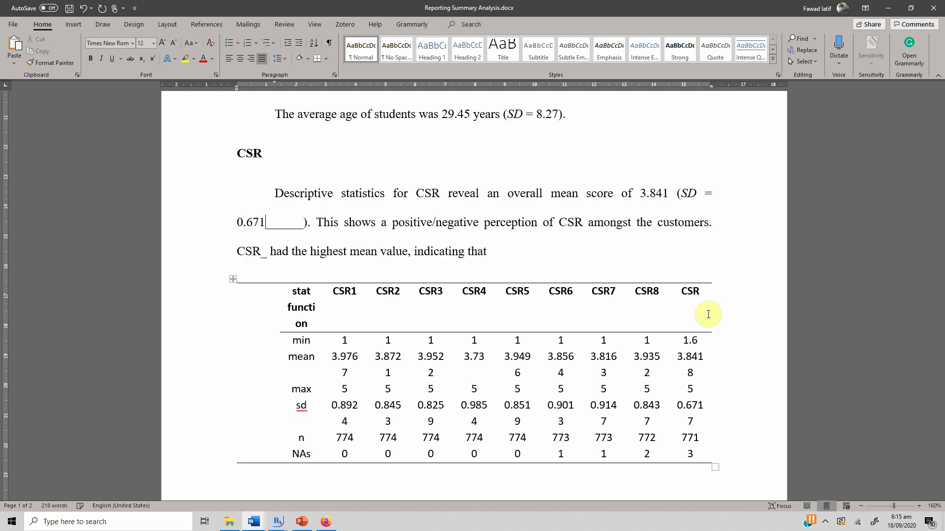
pyautogui.hotkey('shift', 'Right')
pyautogui.hotkey('shift', 'Right')
pyautogui.hotkey('shift', 'Right')
pyautogui.hotkey('shift', 'Right')
pyautogui.hotkey('shift', 'Right')
pyautogui.hotkey('shift', 'Right')
pyautogui.press('Delete')
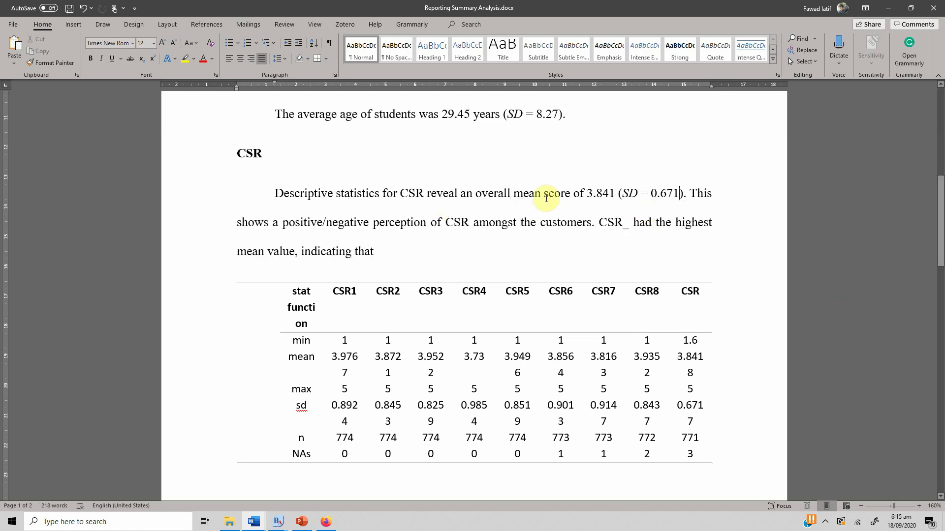
pyautogui.doubleClick(590, 193)
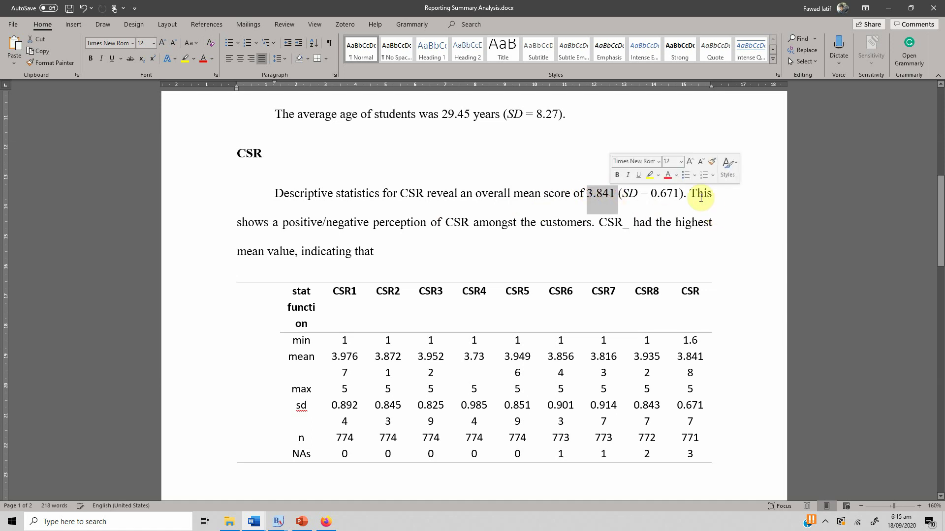
# Remove "/negative" from the CSR paragraph so the sentence describes only a positive perception
pyautogui.click(302, 262)
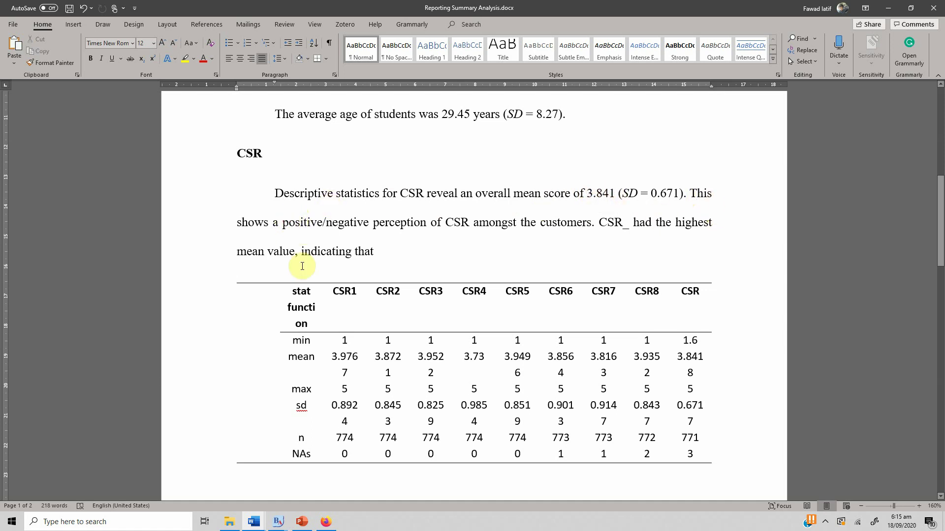
pyautogui.press('Left')
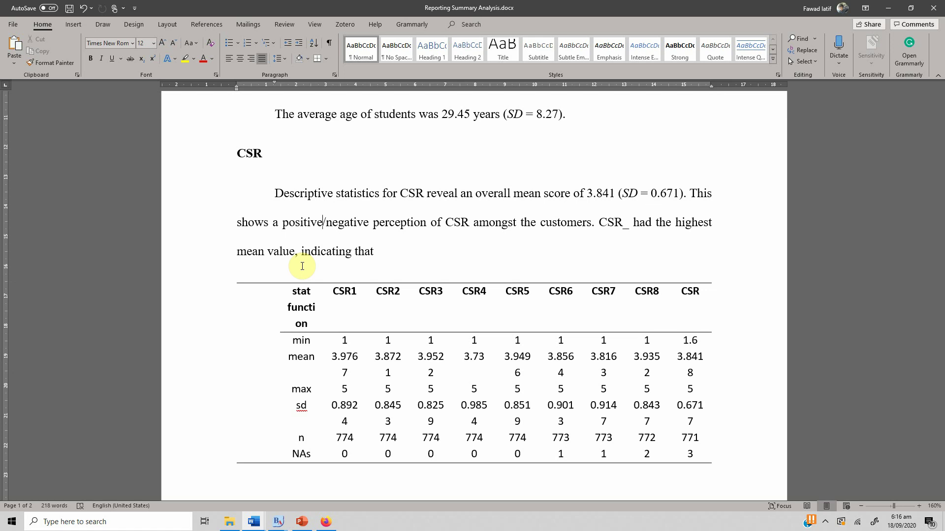
pyautogui.hotkey('shift', 'Right')
pyautogui.hotkey('shift', 'Right')
pyautogui.hotkey('shift', 'Right')
pyautogui.hotkey('shift', 'Right')
pyautogui.hotkey('shift', 'Right')
pyautogui.hotkey('shift', 'Right')
pyautogui.hotkey('shift', 'Right')
pyautogui.hotkey('shift', 'Right')
pyautogui.hotkey('shift', 'Right')
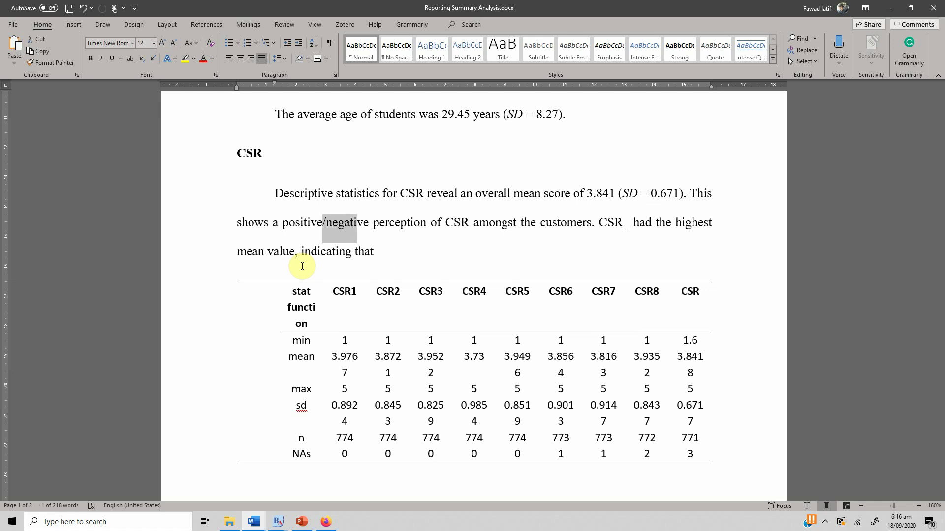
pyautogui.press('Delete')
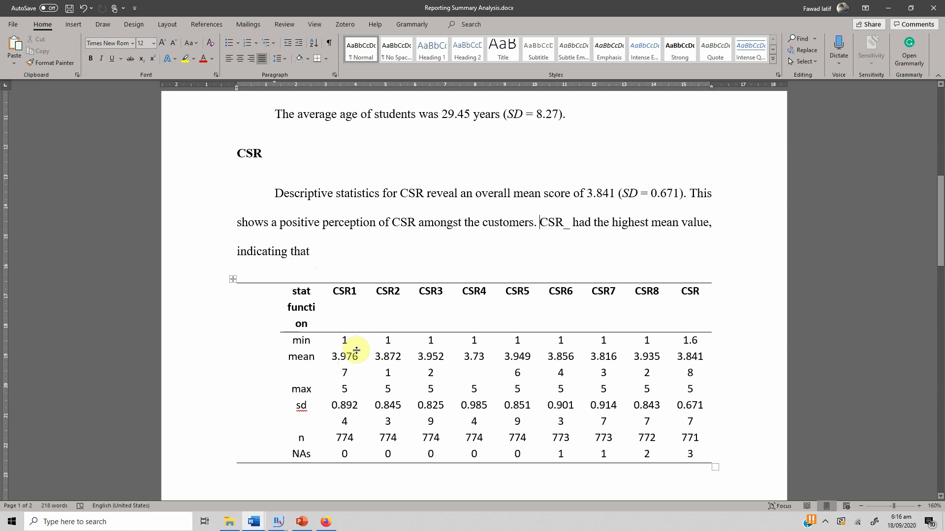
# Replace the blank in "CSR_ had the highest mean value" with 1, making the item CSR1
pyautogui.click(563, 223)
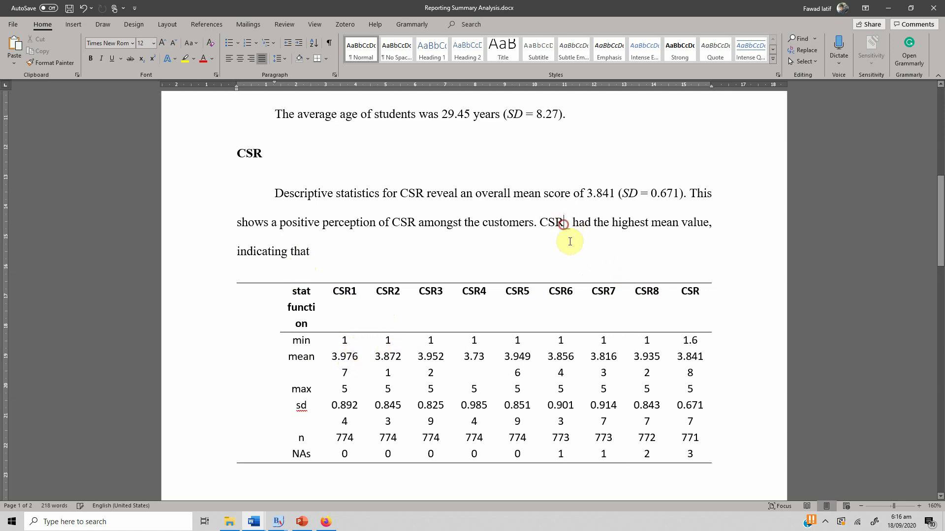
pyautogui.press('Delete')
pyautogui.write('1')
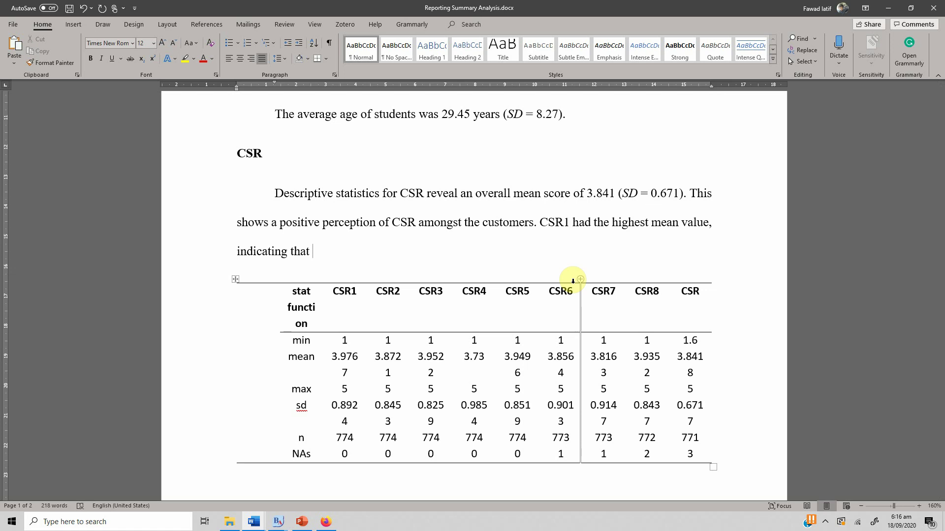
# Complete the CSR paragraph after "indicating that" with "the hotel showed responsibility towards the environment."
pyautogui.write('the hotel showed tak')
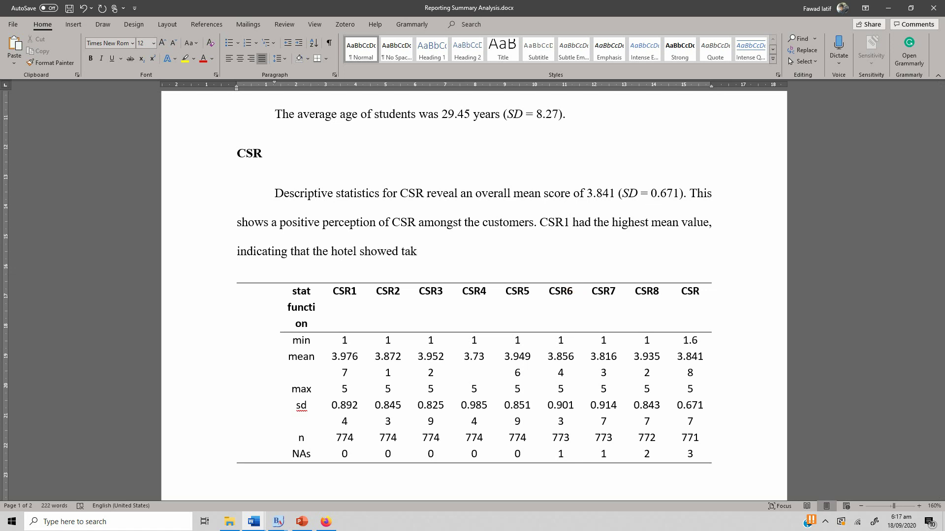
pyautogui.press('BackSpace')
pyautogui.press('BackSpace')
pyautogui.press('BackSpace')
pyautogui.write('responsibility to')
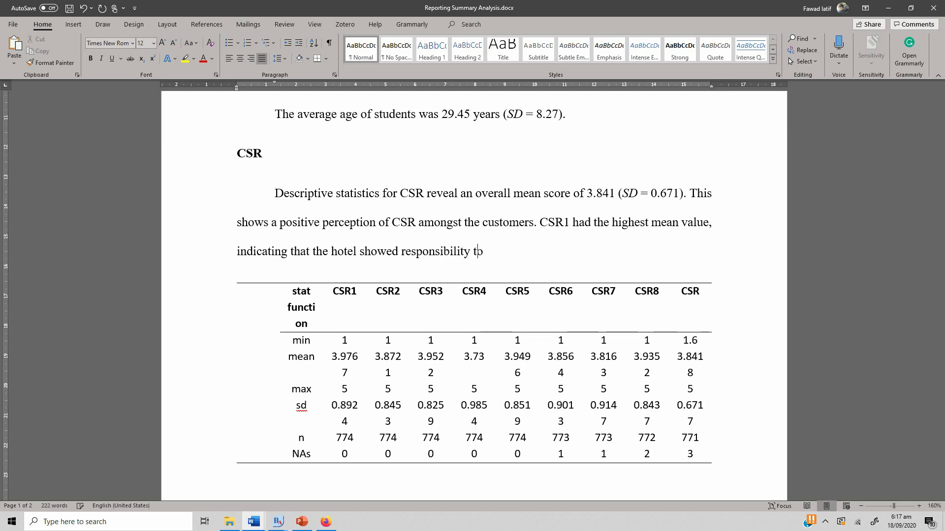
pyautogui.write('wards the environmen')
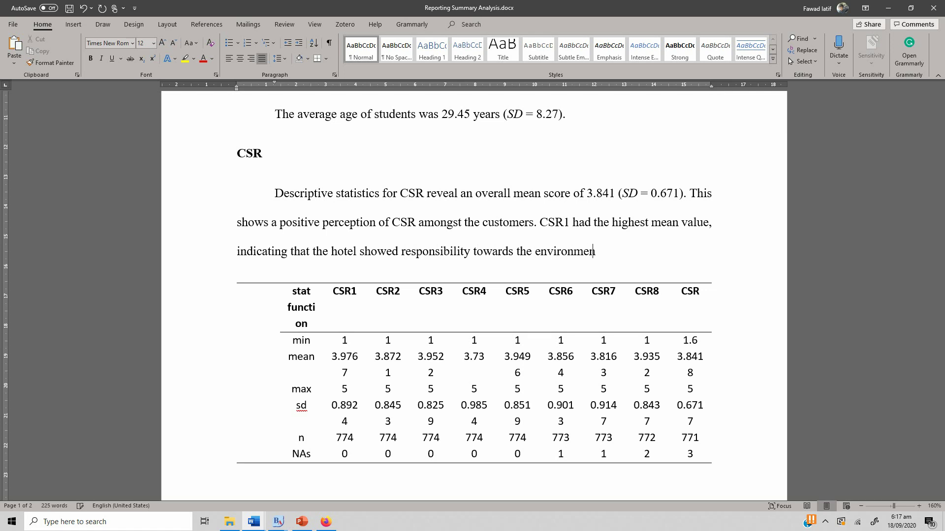
pyautogui.write('t.')
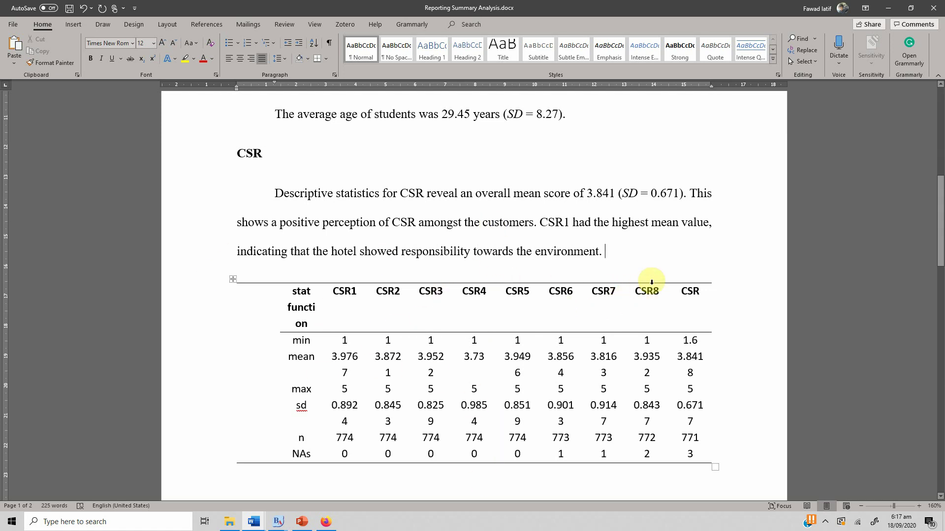
# Insert a table with five columns and eight rows on a new line below the CSR paragraph
pyautogui.press('Return')
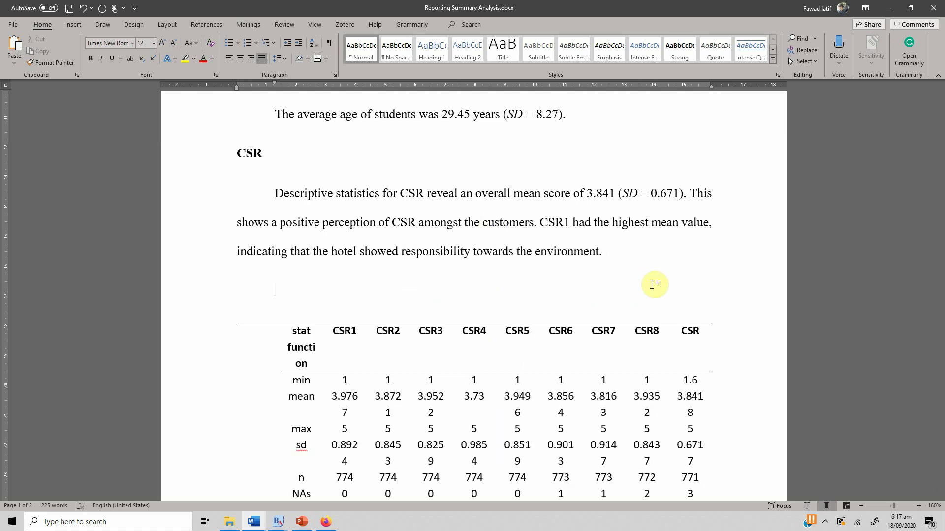
pyautogui.click(72, 25)
pyautogui.click(84, 63)
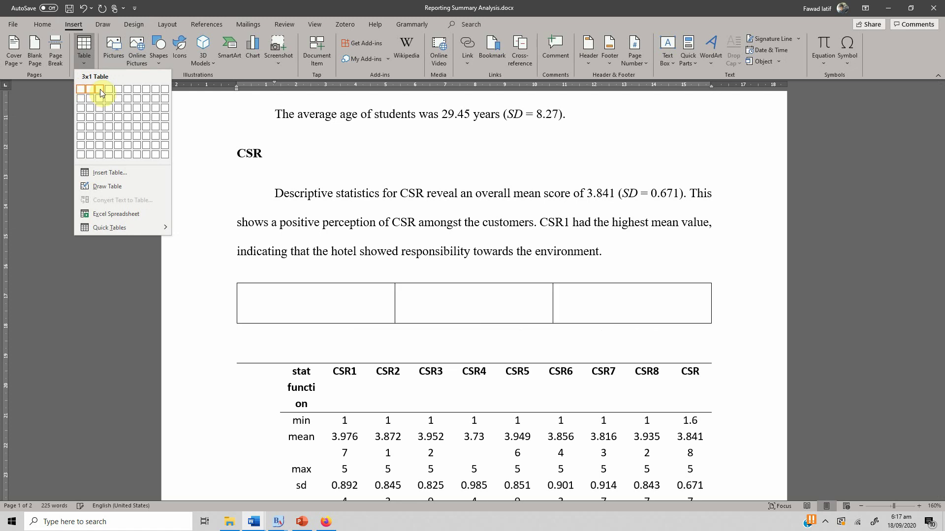
pyautogui.click(118, 147)
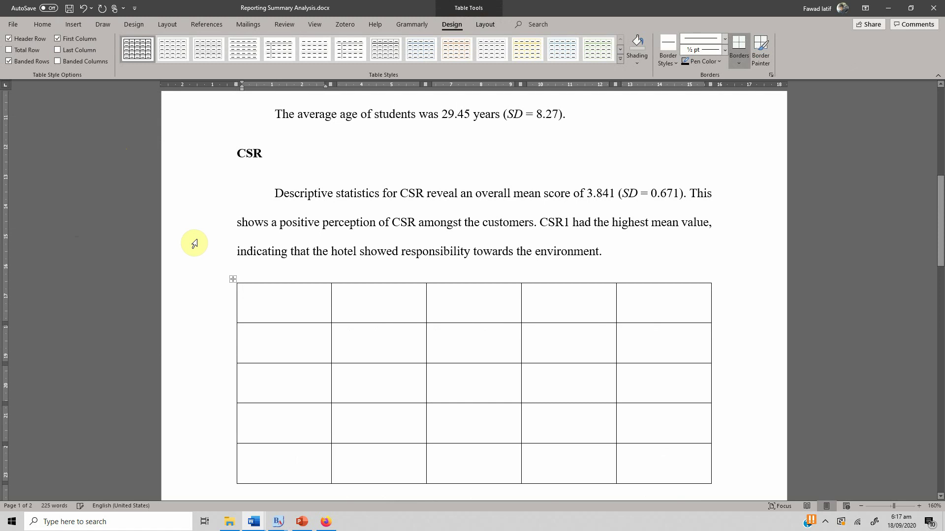
# Set the whole new table's line spacing to 1.0 and remove the space after its paragraphs
pyautogui.click(233, 280)
pyautogui.click(42, 24)
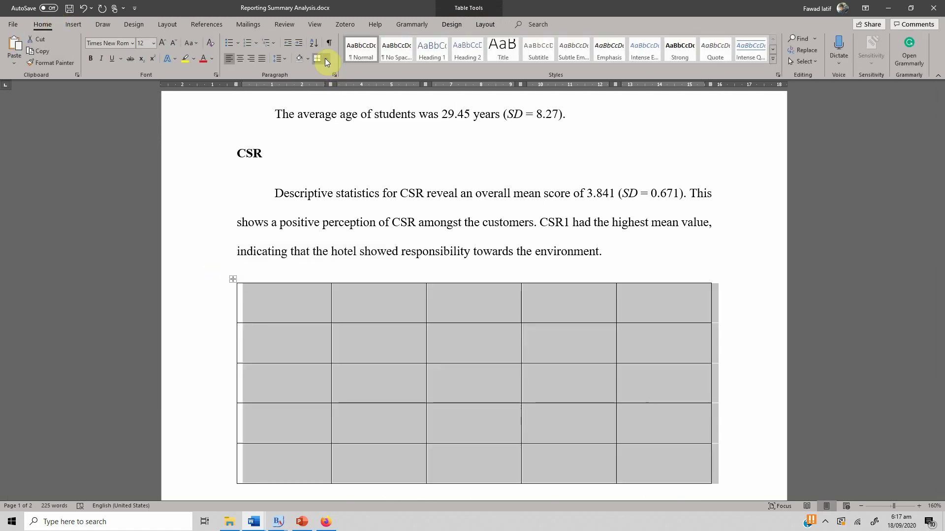
pyautogui.click(284, 59)
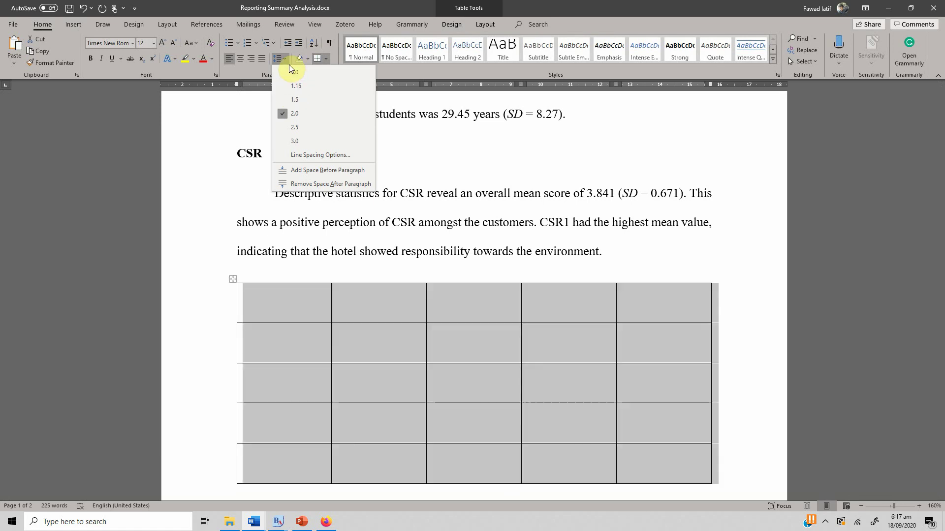
pyautogui.click(288, 70)
pyautogui.click(286, 60)
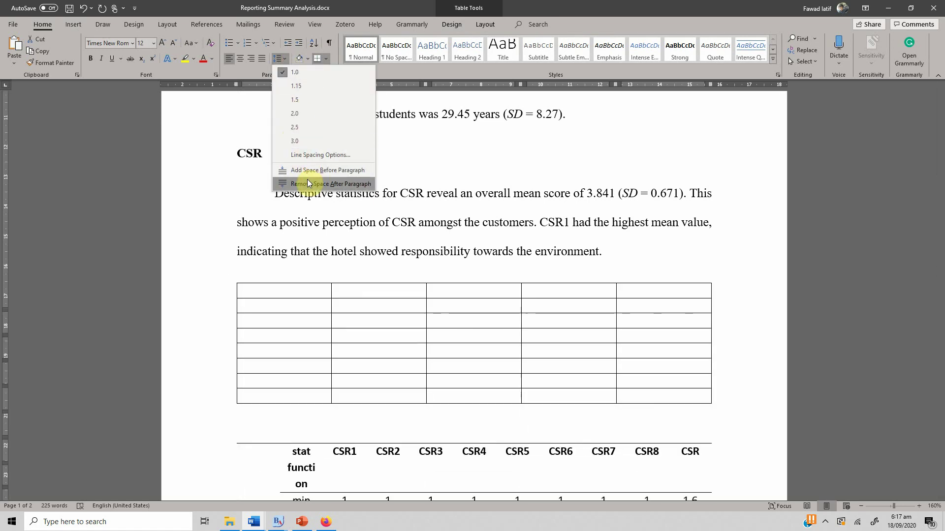
pyautogui.click(307, 179)
# Fill the new table's header row with Items, Min, Max, Mean and SD
pyautogui.click(273, 290)
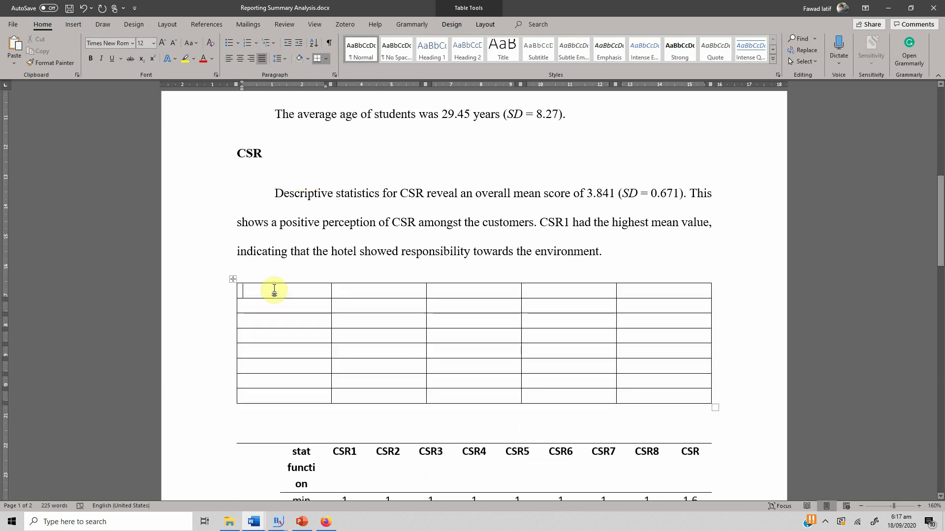
pyautogui.write('Items')
pyautogui.press('Tab')
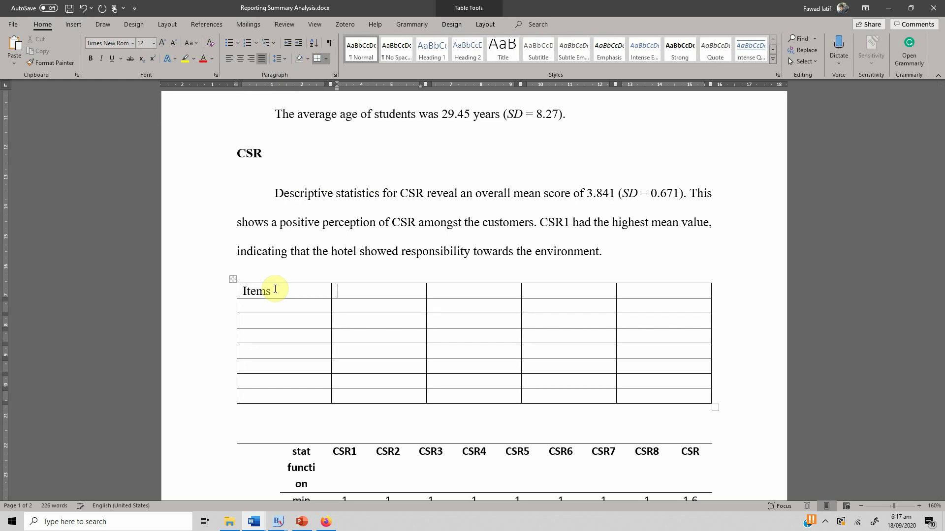
pyautogui.write('M')
pyautogui.write('Max Mean SD')
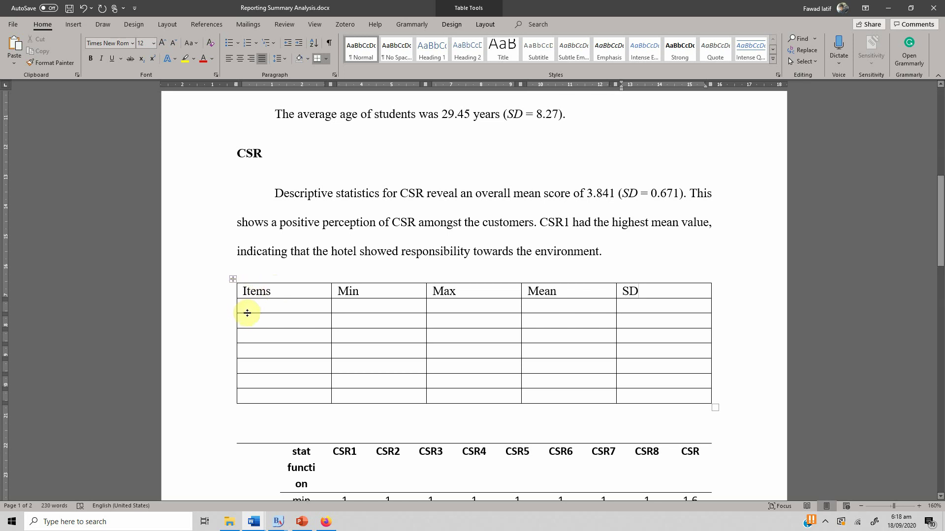
# List CSR1 through CSR8 in the Items column, adding a table row for the last item
pyautogui.click(248, 307)
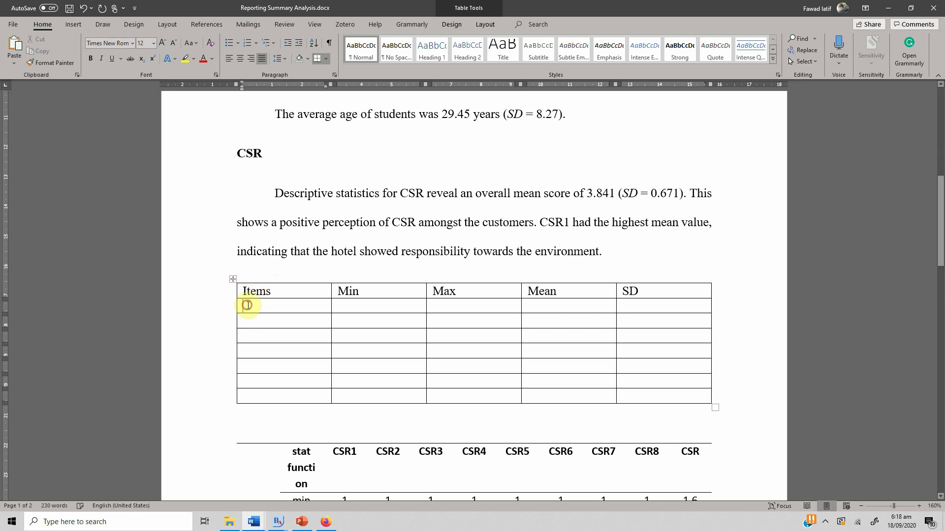
pyautogui.write('CSR1 ')
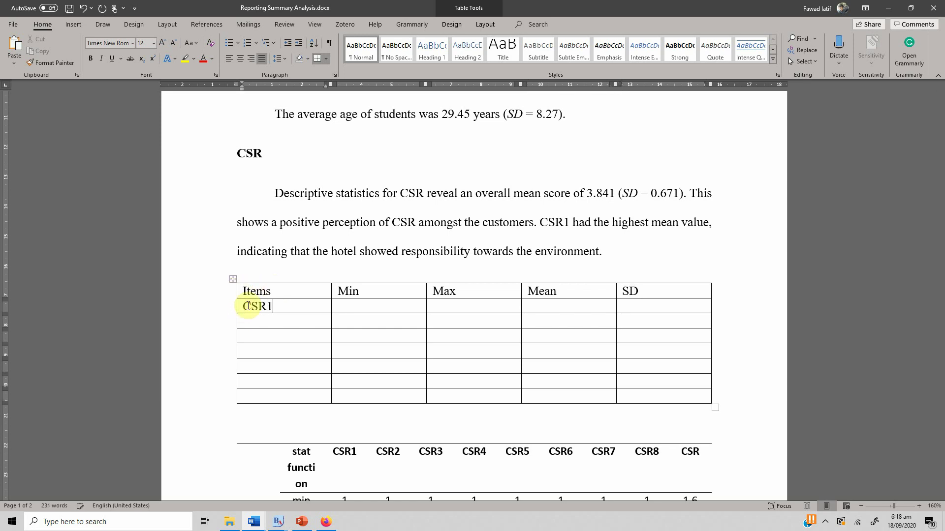
pyautogui.write('CSR2 CSR3 C')
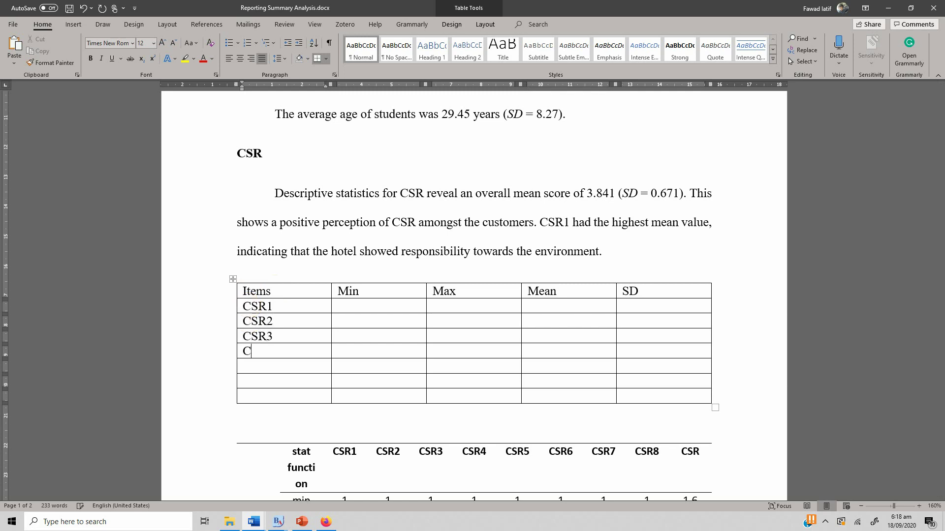
pyautogui.write('SR4 CSR5 ')
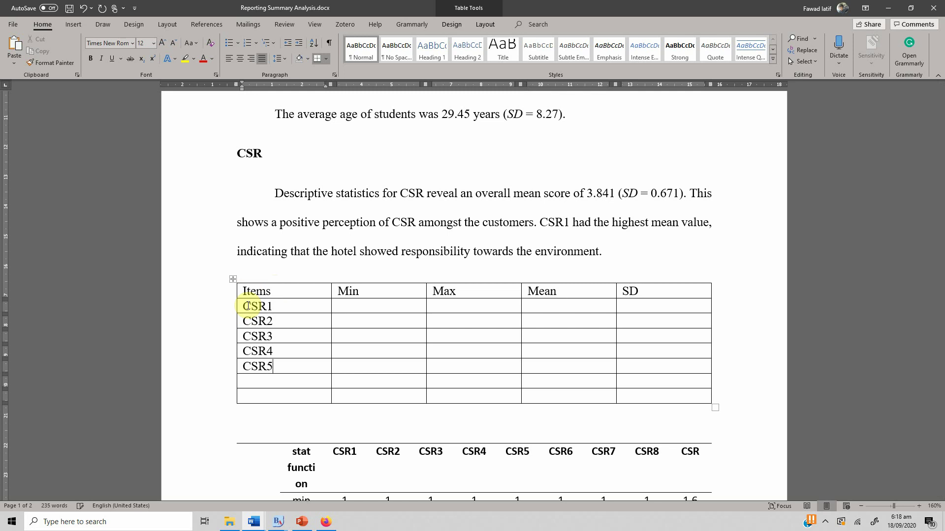
pyautogui.write('CSR6 ')
pyautogui.write('CSR7')
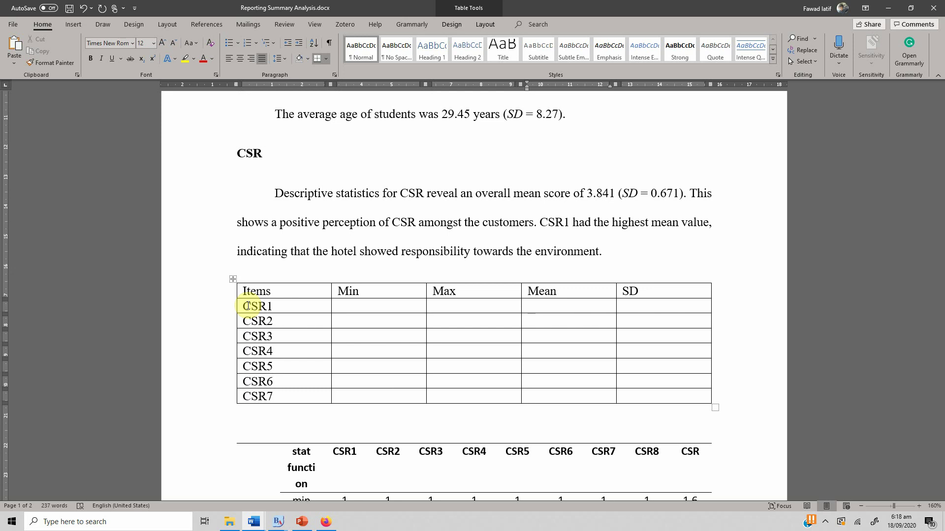
pyautogui.press('Tab')
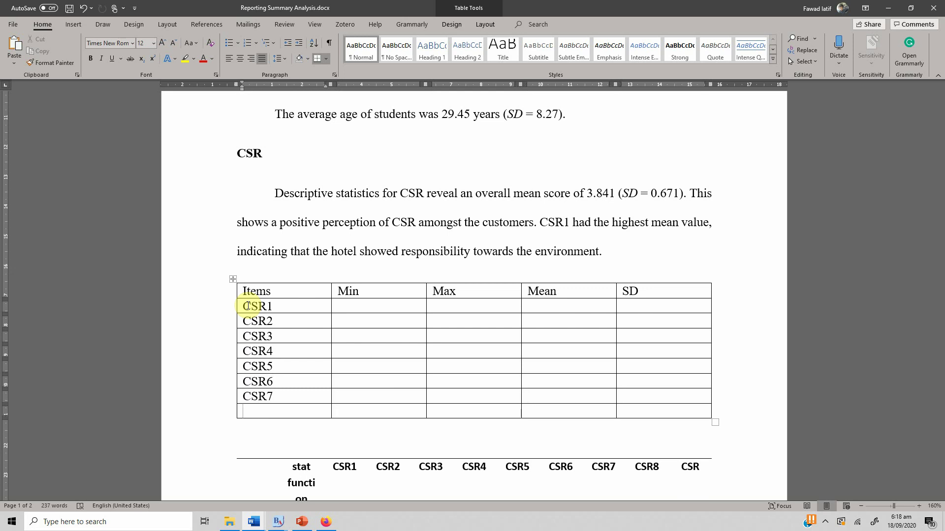
pyautogui.write('CSR8')
pyautogui.scroll(-10, 248, 306)
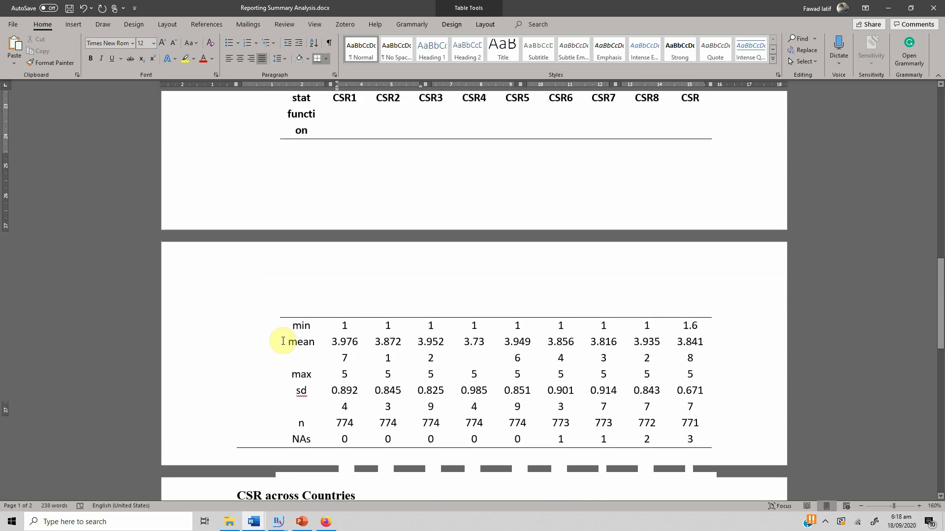
# Fill the table's CSR1 row with Min 1, Max 5, Mean 3.976 and SD 0.892 from the pasted results
pyautogui.scroll(7, 338, 352)
pyautogui.write('1')
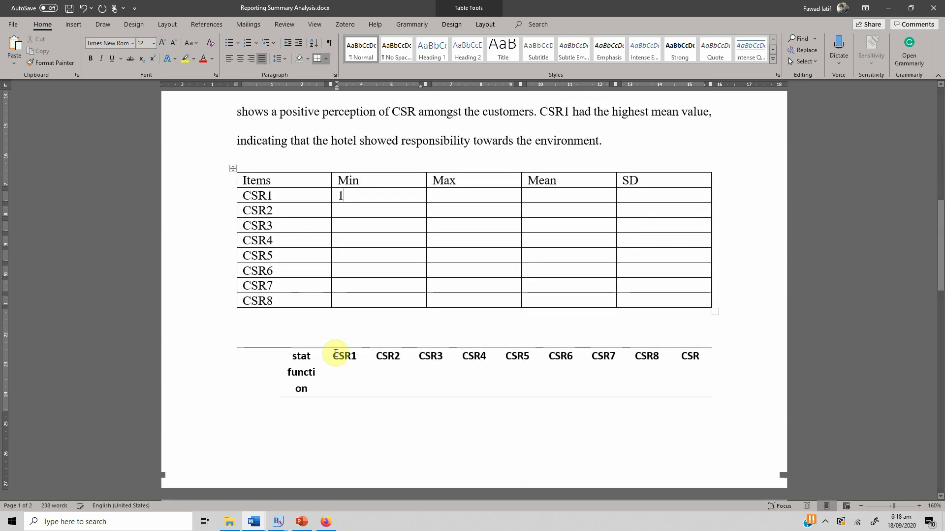
pyautogui.press('Tab')
pyautogui.write('5')
pyautogui.press('Tab')
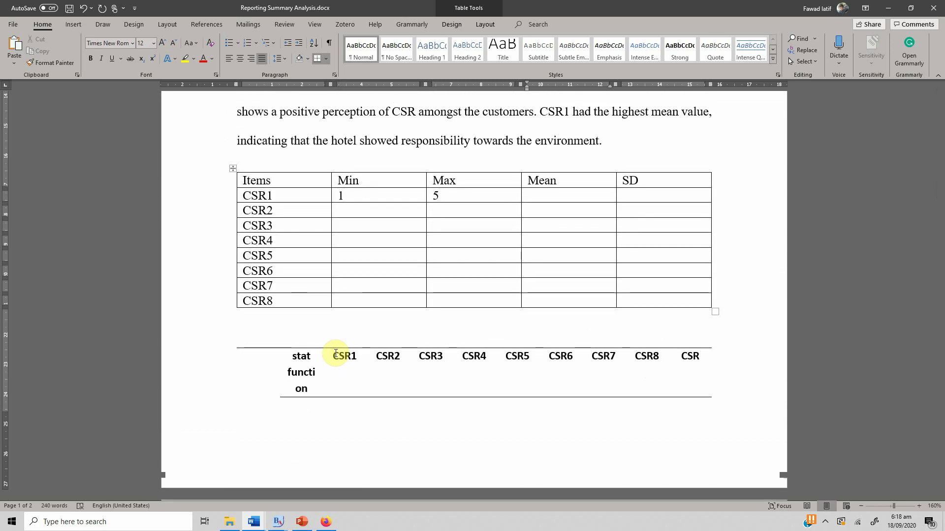
pyautogui.scroll(-6, 335, 354)
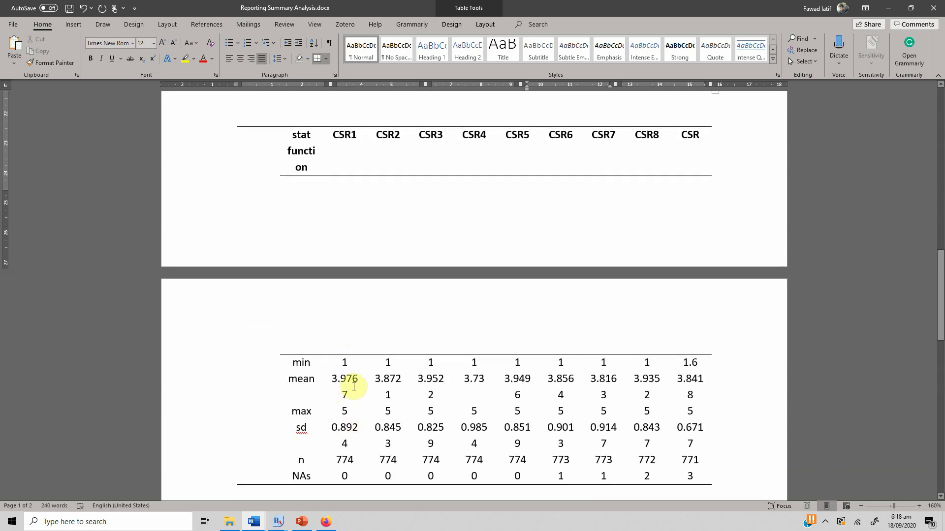
pyautogui.scroll(4, 355, 387)
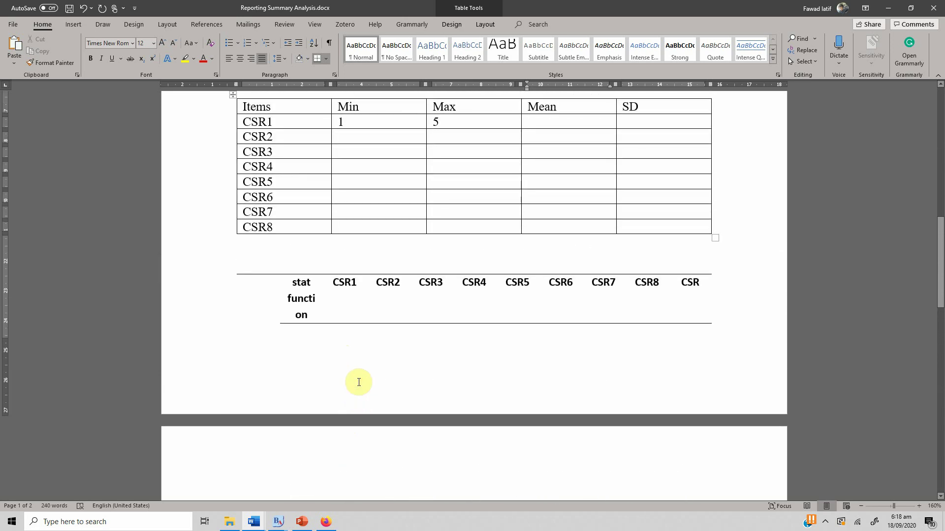
pyautogui.write('3.976')
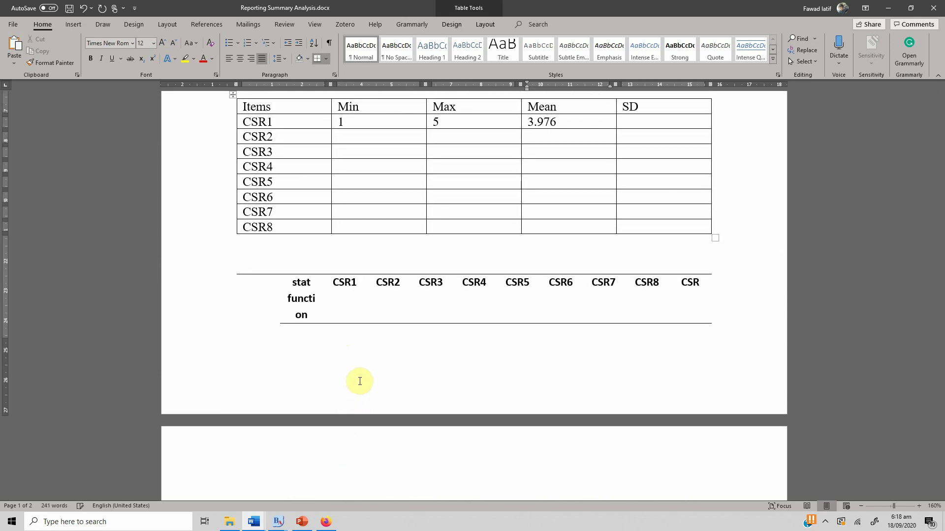
pyautogui.scroll(-6, 360, 382)
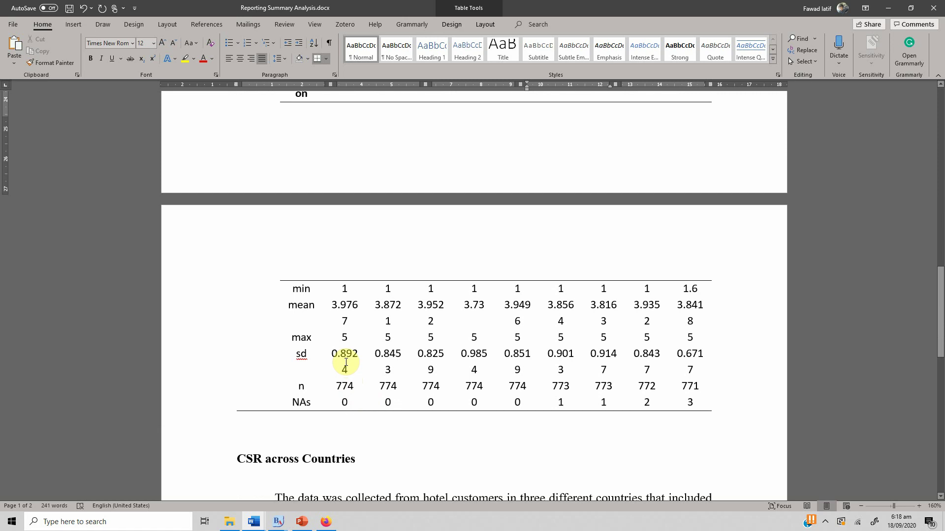
pyautogui.scroll(8, 345, 362)
pyautogui.click(625, 197)
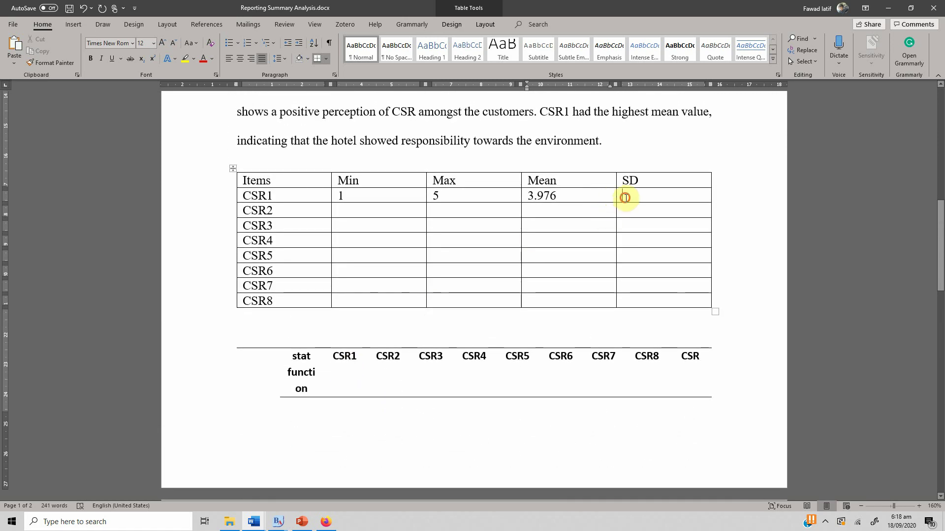
pyautogui.write('0.892')
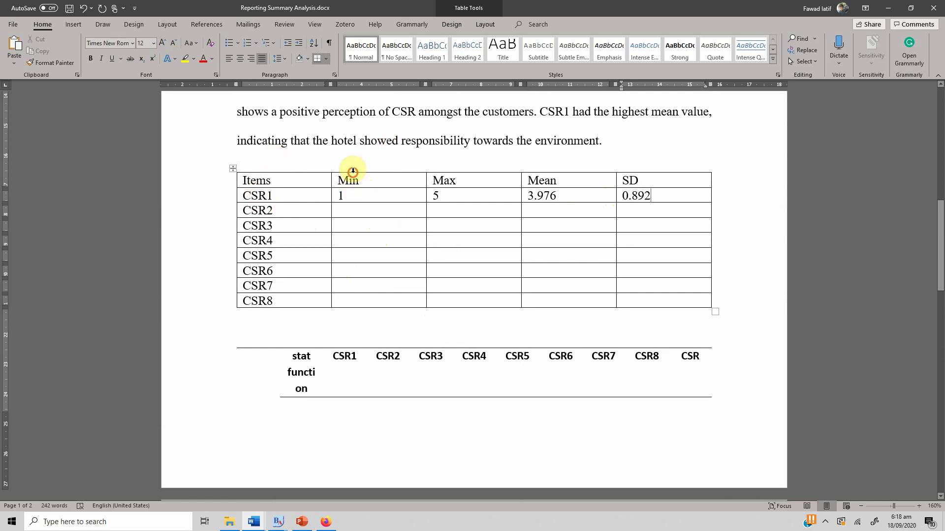
# Centre the text in all five columns of the new CSR table
pyautogui.click(376, 179)
pyautogui.moveTo(376, 179); pyautogui.dragTo(630, 180)
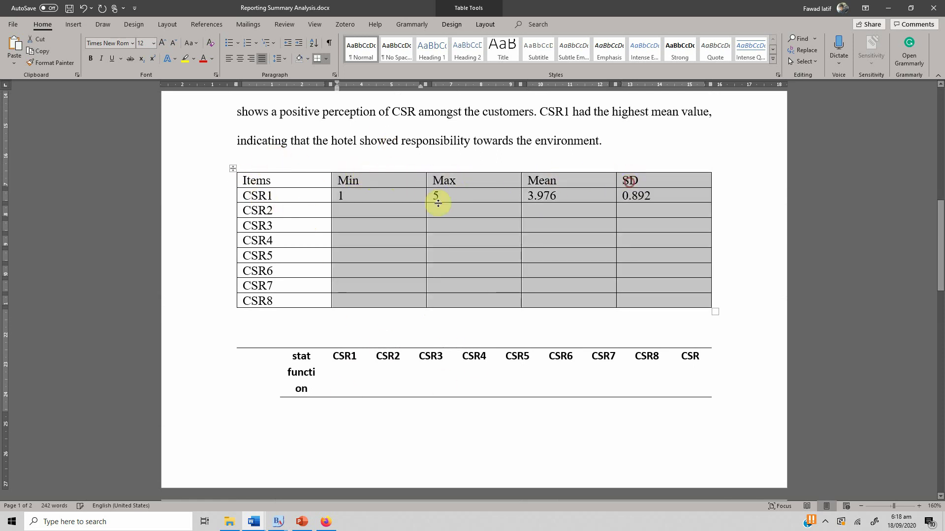
pyautogui.moveTo(267, 171); pyautogui.dragTo(627, 181)
pyautogui.click(244, 61)
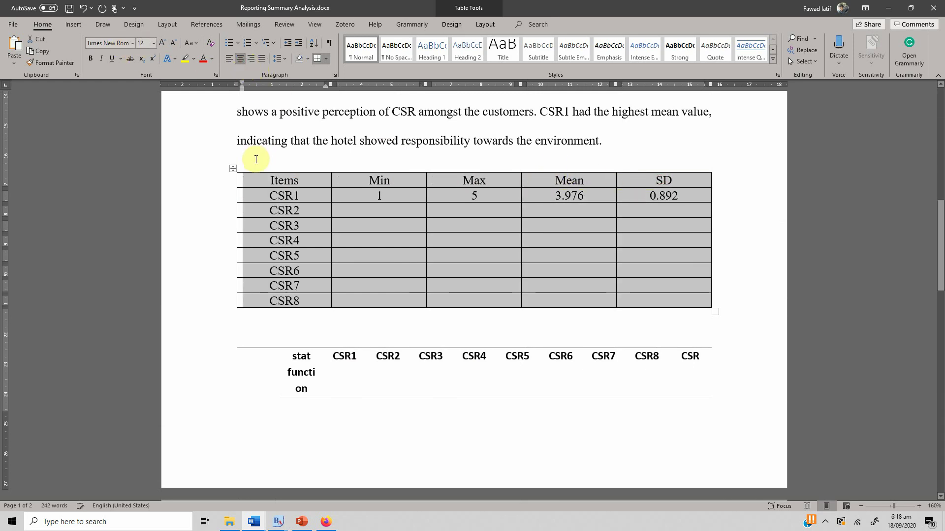
# Add the label "Table 2." on its own line between the CSR paragraph and the table
pyautogui.click(256, 161)
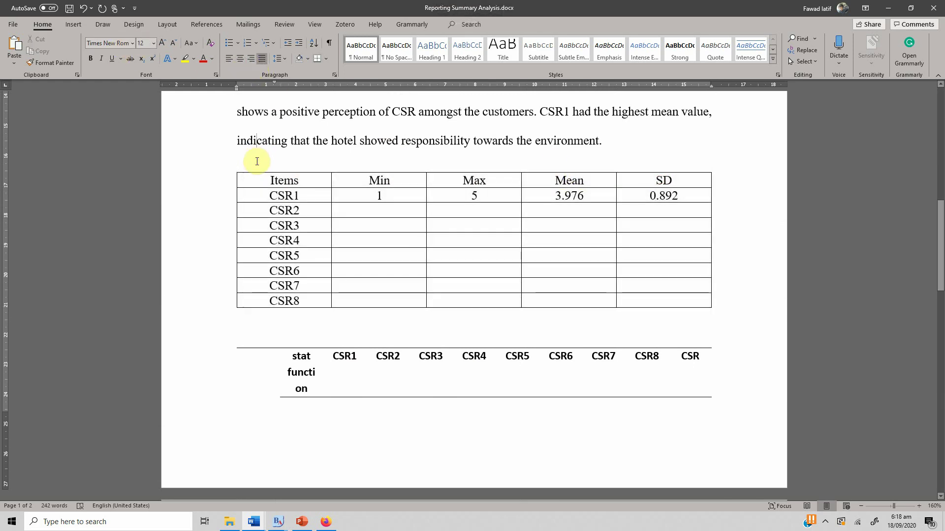
pyautogui.press('Return')
pyautogui.click(257, 161)
pyautogui.write('Tab')
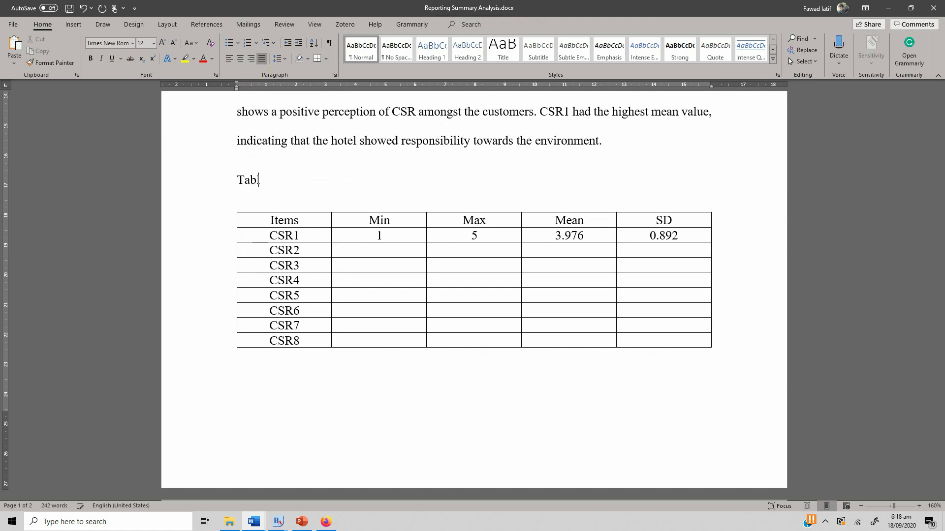
pyautogui.write('le 2.')
pyautogui.press('Return')
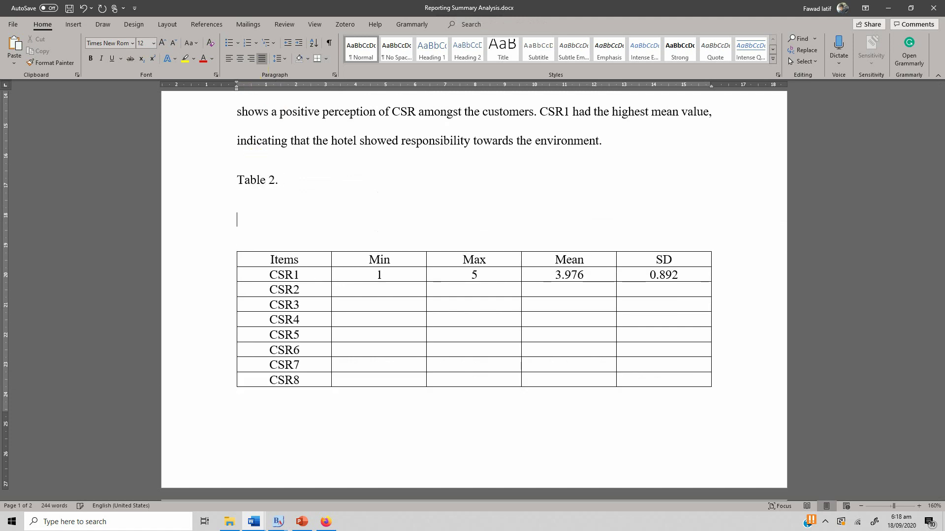
# Enter the table title "Descriptive Statistics for CSR Construct" under the Table 2 label and italicize it
pyautogui.write('Descriptive STa')
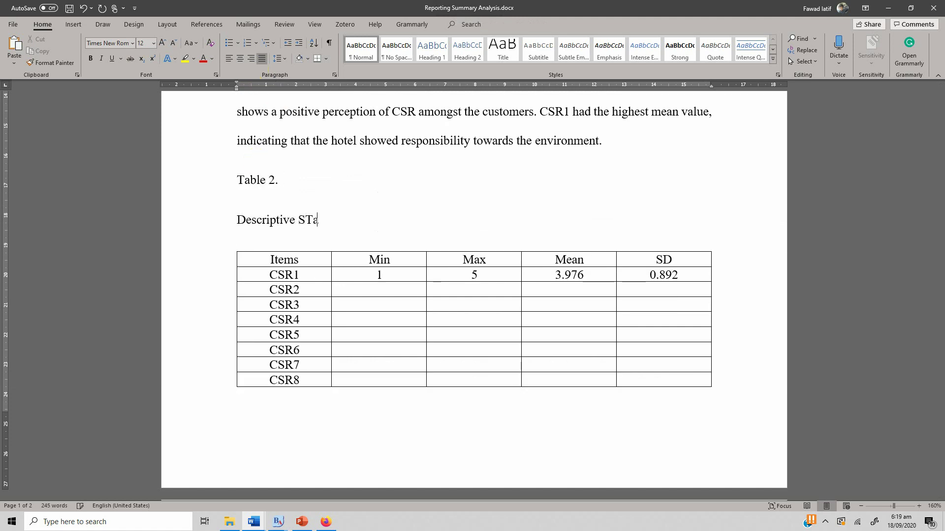
pyautogui.write('tistics for C')
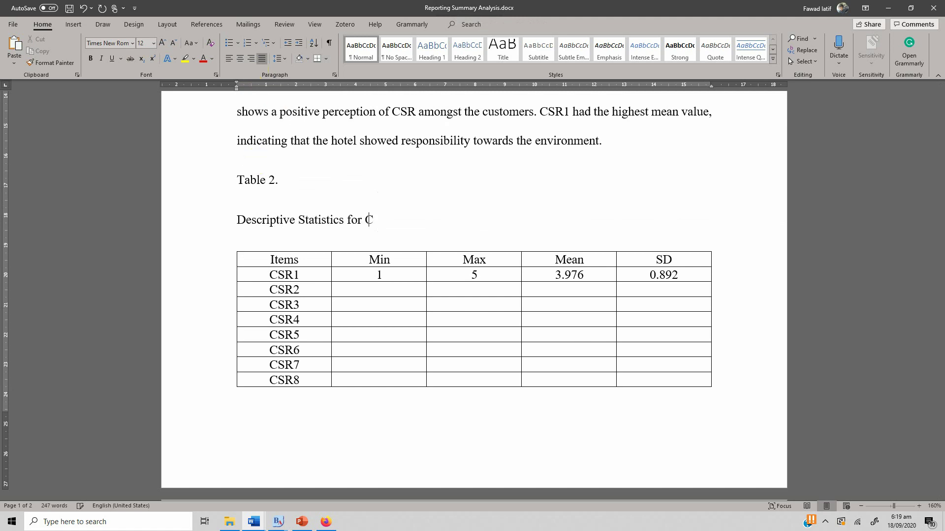
pyautogui.write('SR Construct')
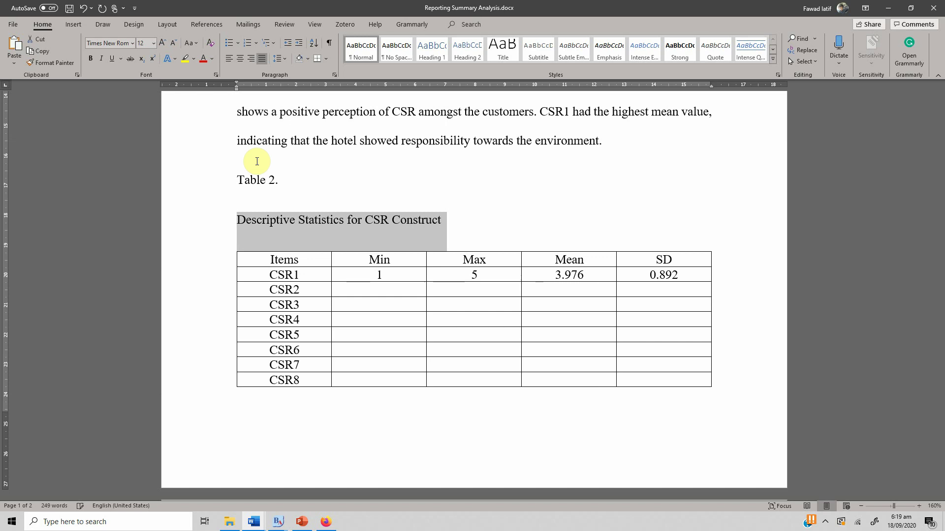
pyautogui.hotkey('shift', 'Home')
pyautogui.hotkey('ctrl', 'i')
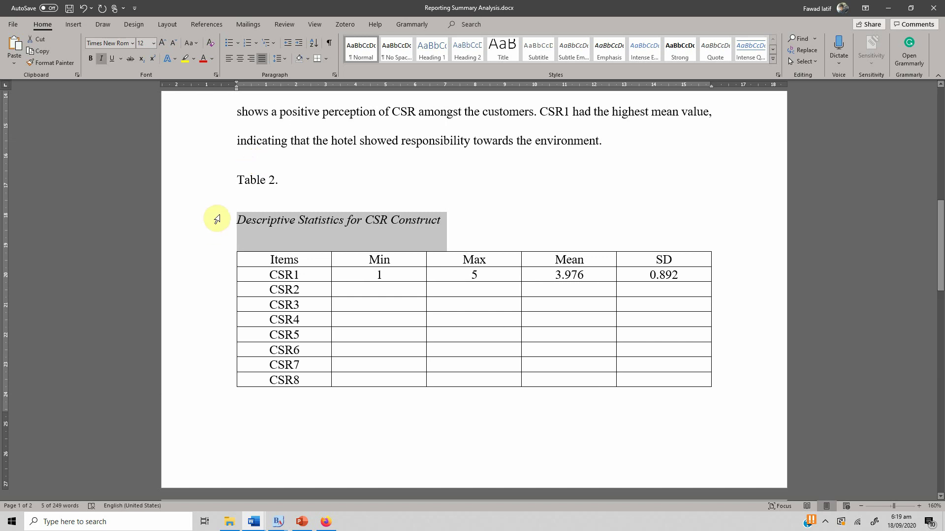
# Remove all borders from the CSR table, then apply only a bottom and a top border to it
pyautogui.click(316, 274)
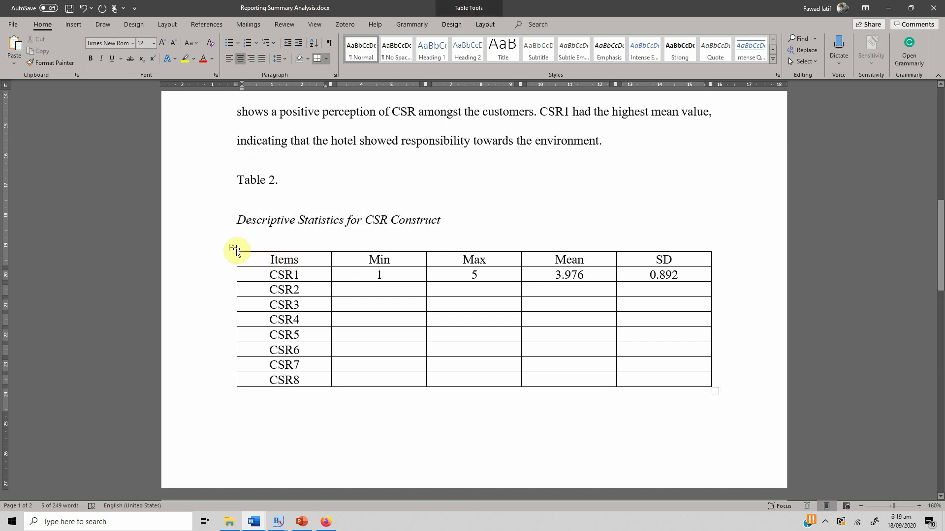
pyautogui.click(232, 247)
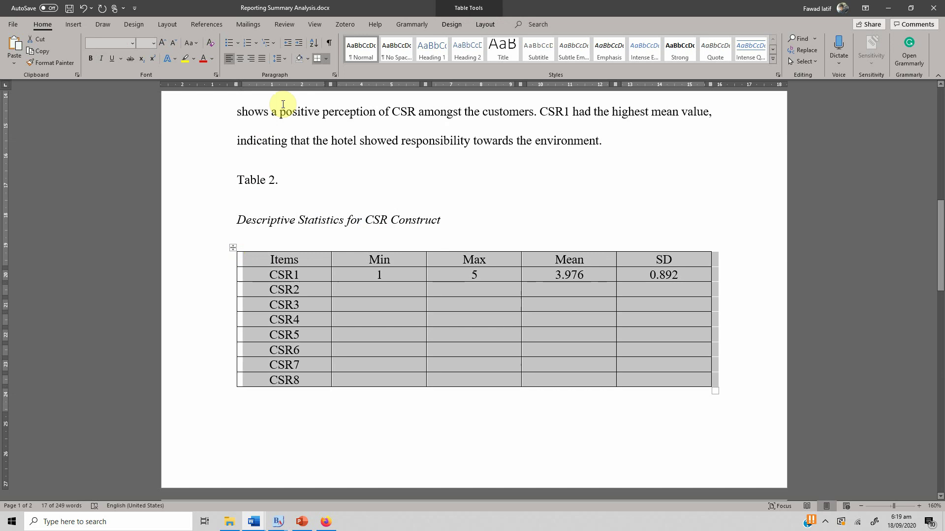
pyautogui.click(325, 59)
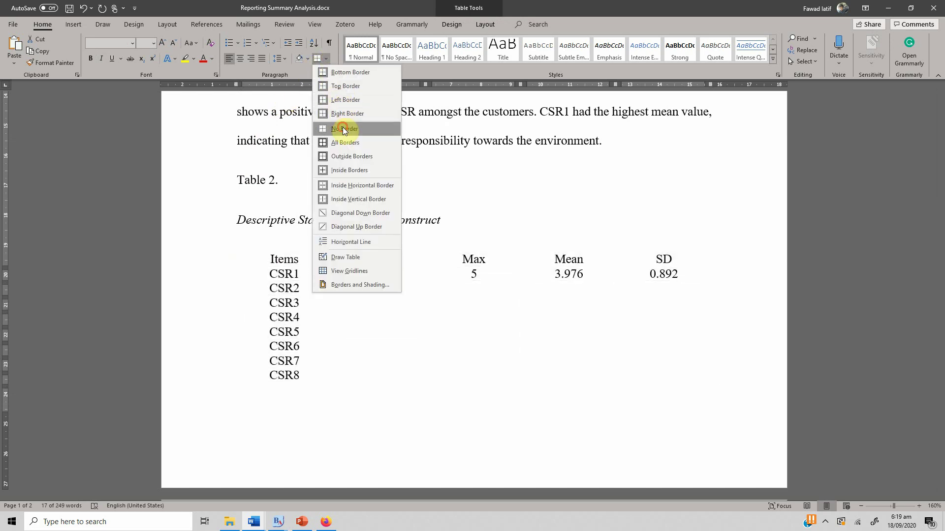
pyautogui.click(345, 129)
pyautogui.click(326, 58)
pyautogui.click(329, 72)
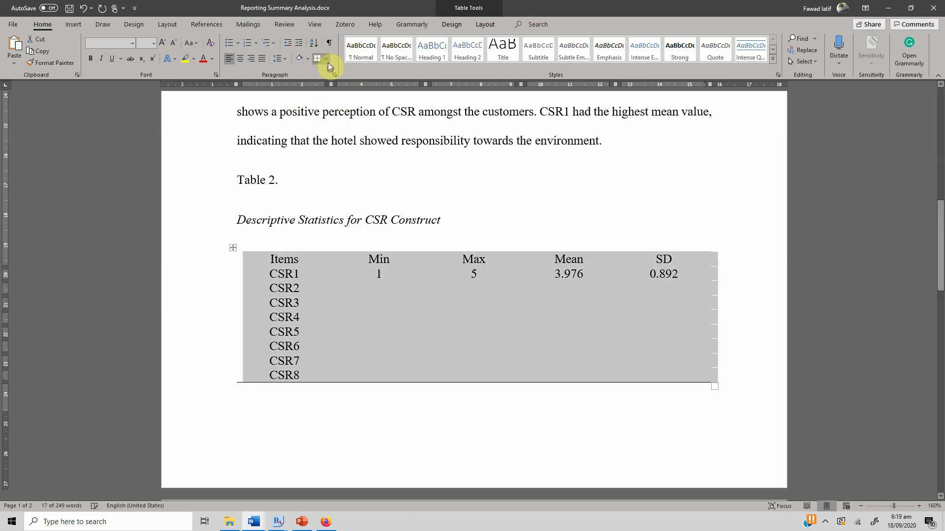
pyautogui.click(326, 58)
pyautogui.click(332, 85)
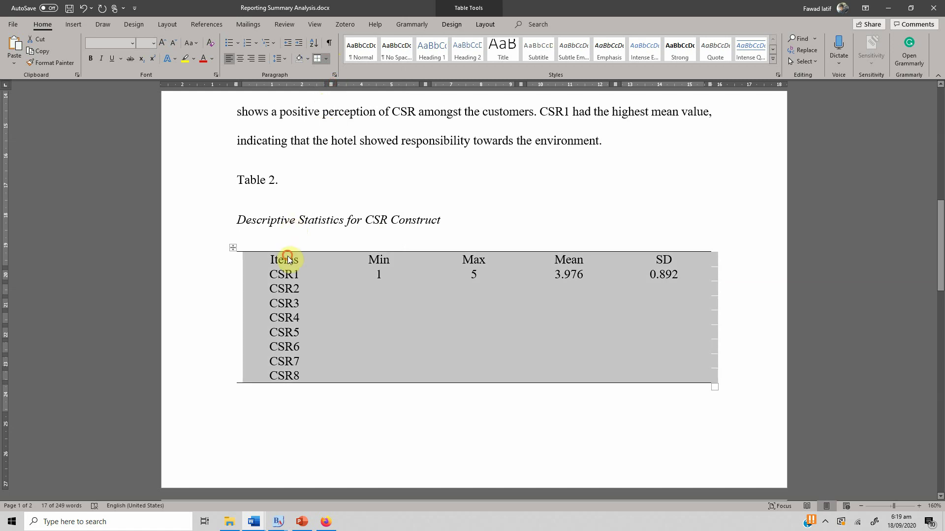
# Add a bottom border under the CSR table's header row
pyautogui.moveTo(270, 258); pyautogui.dragTo(626, 257)
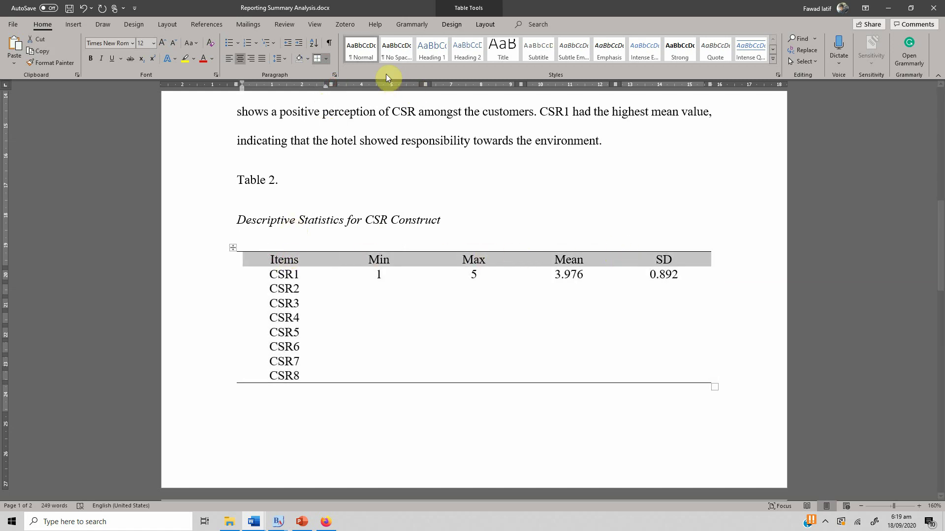
pyautogui.click(326, 60)
pyautogui.click(333, 72)
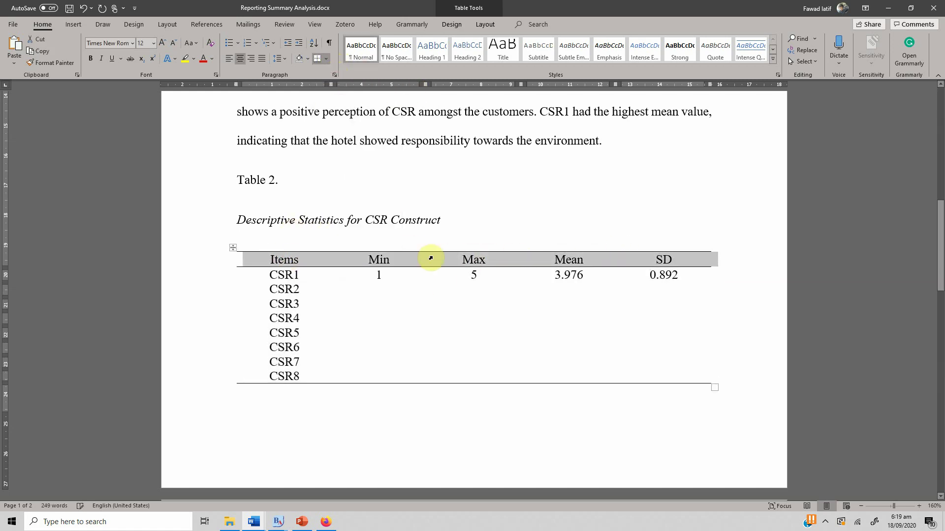
pyautogui.click(450, 236)
# Delete the pasted raw CSR statistics table and the leftover blank line above the CSR across Countries heading
pyautogui.scroll(2, 453, 236)
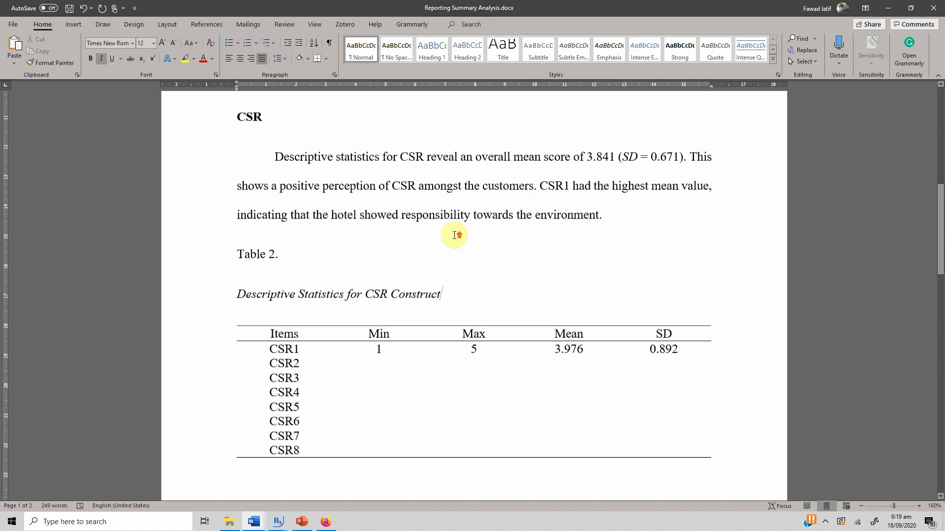
pyautogui.scroll(-7, 452, 235)
pyautogui.scroll(-5, 450, 234)
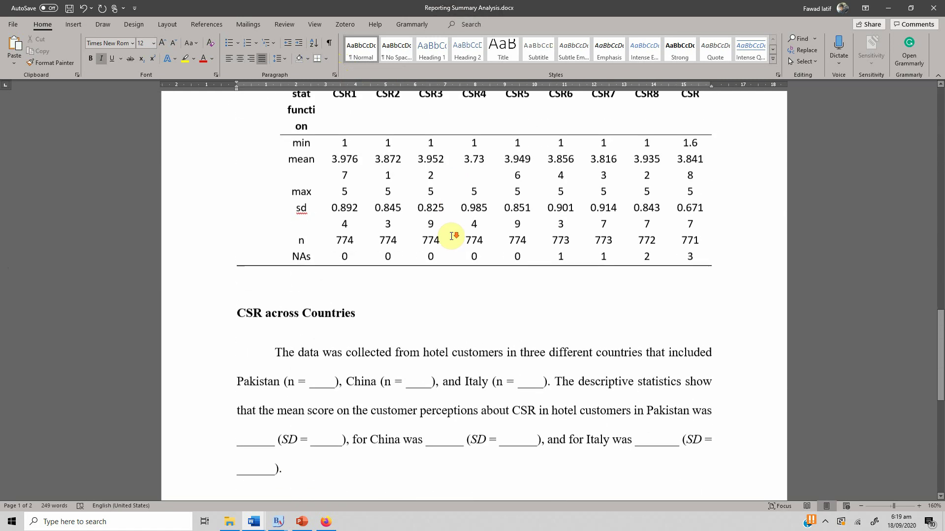
pyautogui.scroll(5, 380, 219)
pyautogui.click(261, 300)
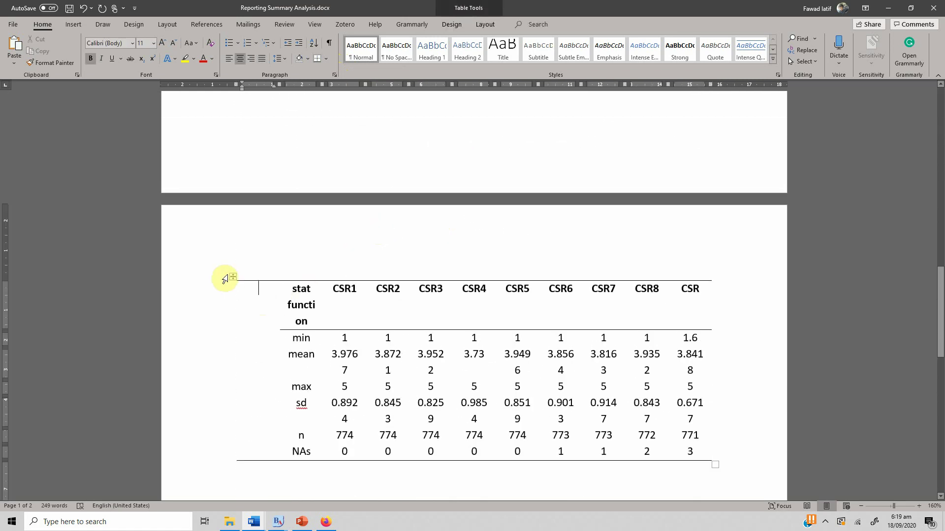
pyautogui.click(232, 276)
pyautogui.press('BackSpace')
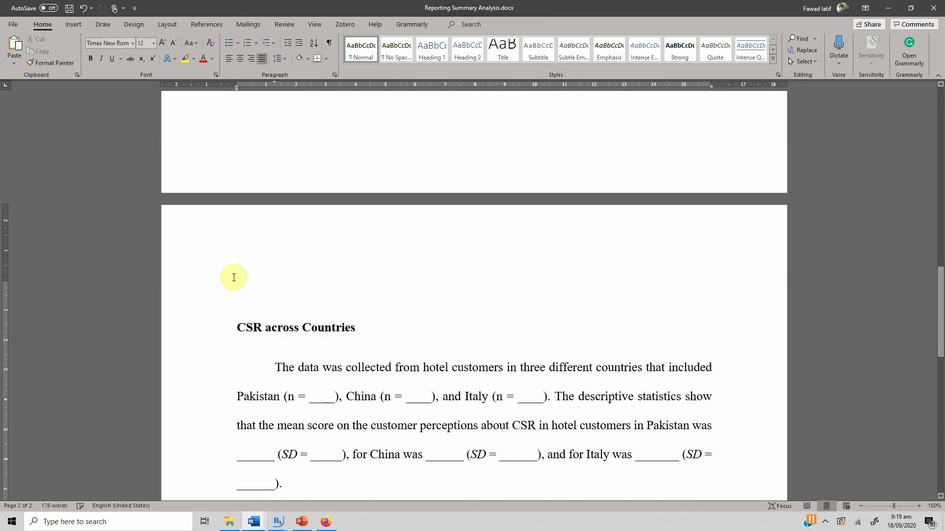
pyautogui.press('Delete')
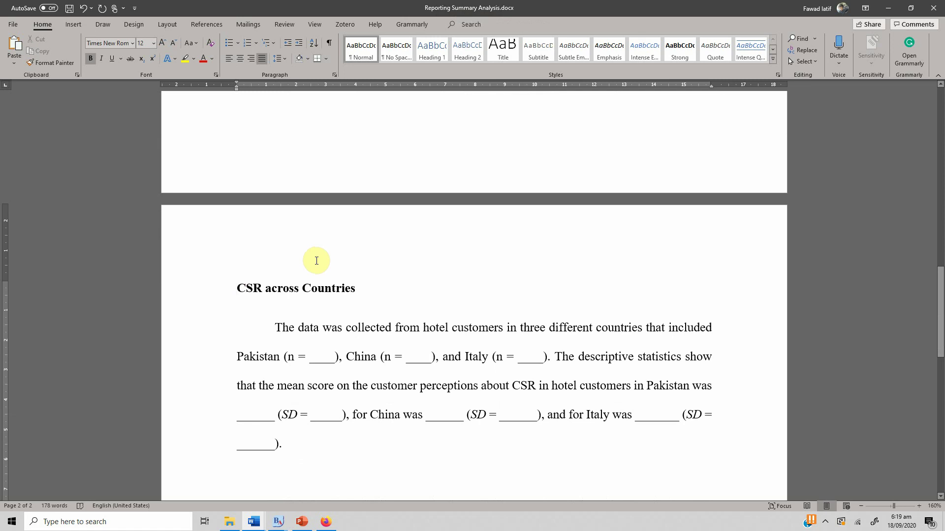
# Switch from the Word report to the BlueSky Statistics output window
pyautogui.click(327, 285)
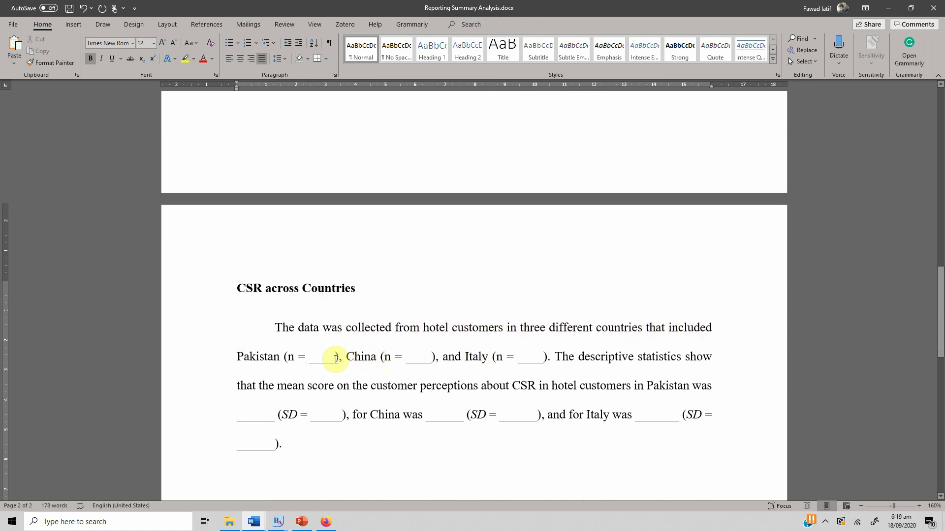
pyautogui.click(314, 358)
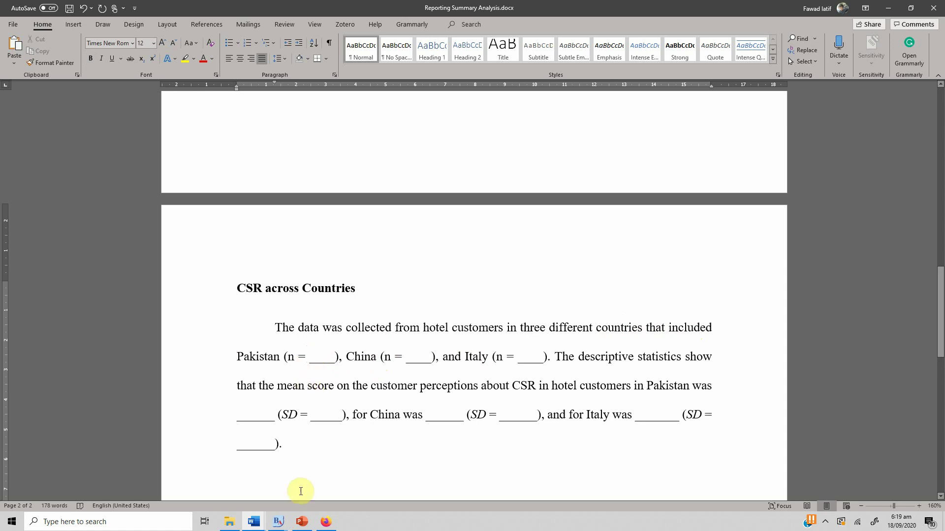
pyautogui.click(283, 524)
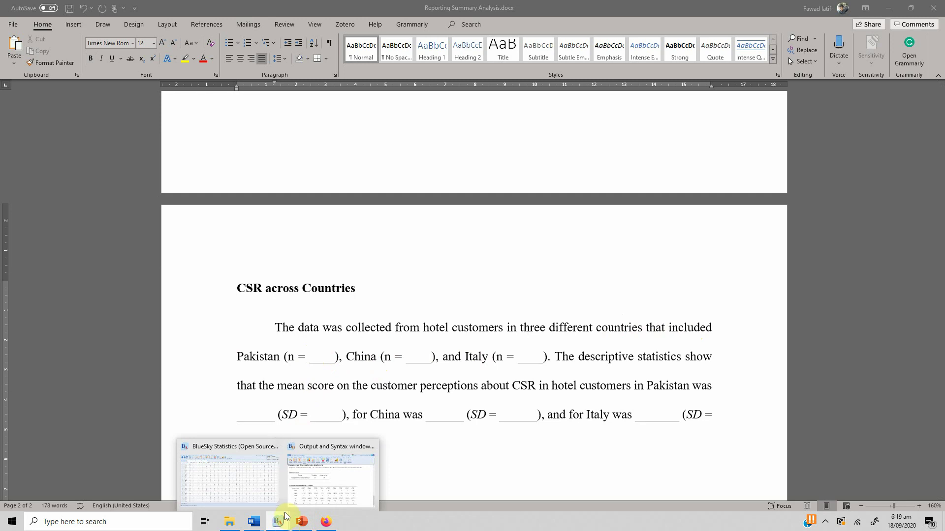
pyautogui.click(323, 475)
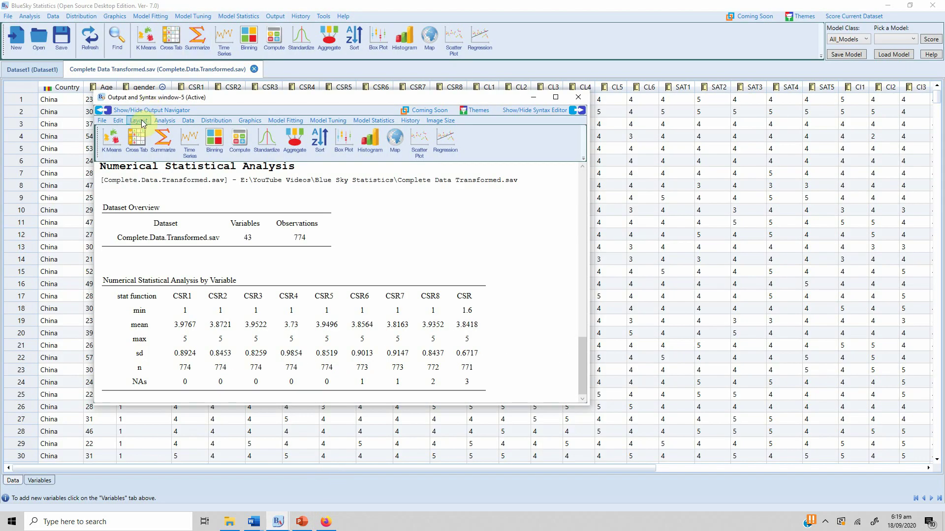
pyautogui.click(165, 120)
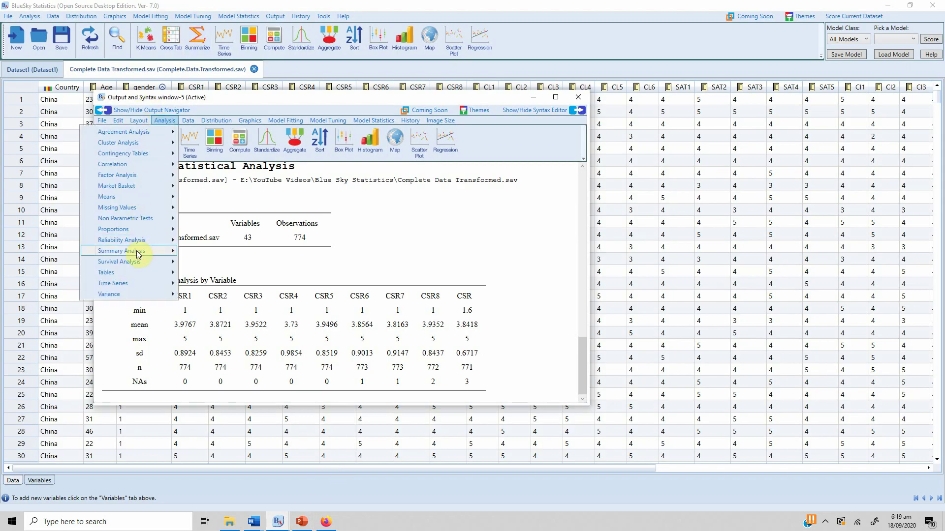
pyautogui.moveTo(137, 250)
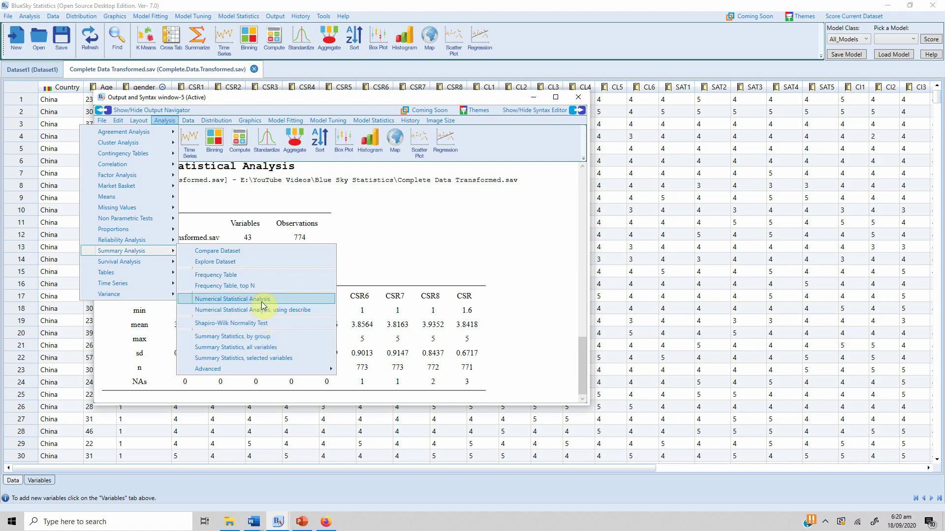
pyautogui.click(264, 336)
pyautogui.click(496, 177)
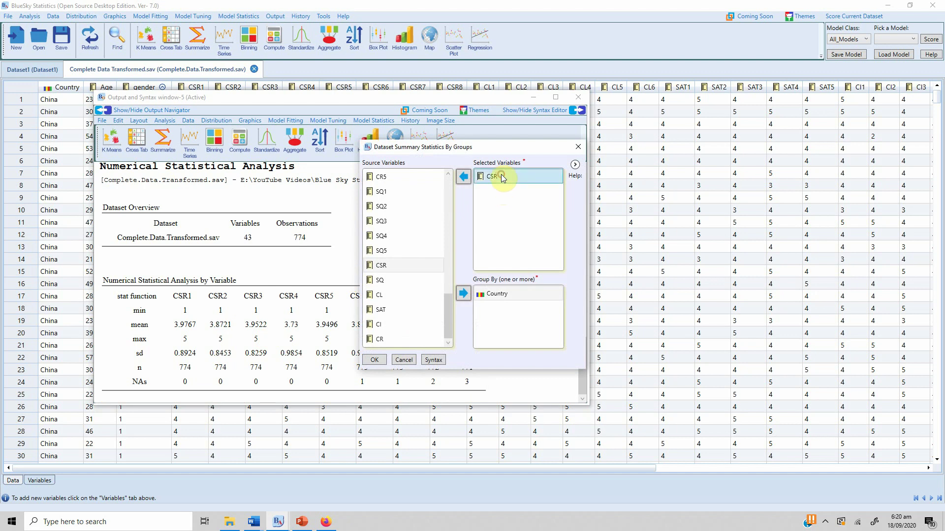
pyautogui.click(499, 294)
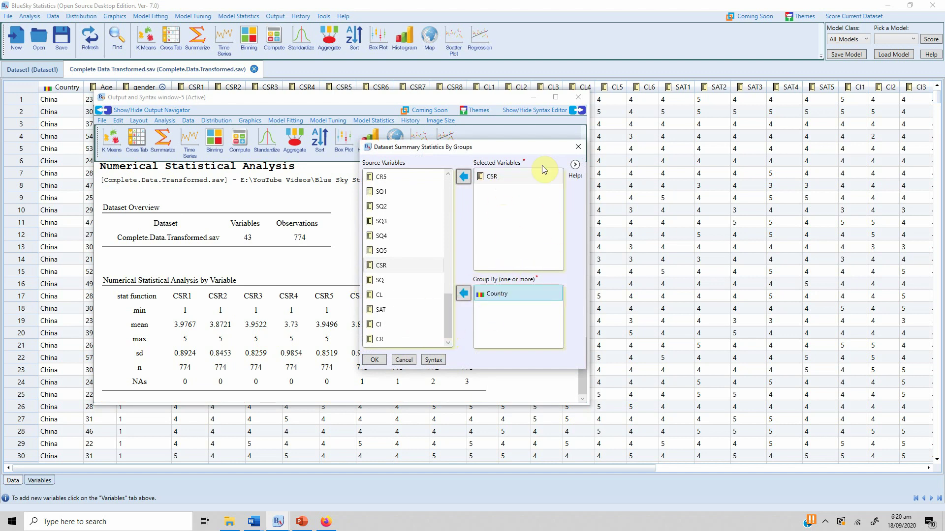
pyautogui.click(578, 147)
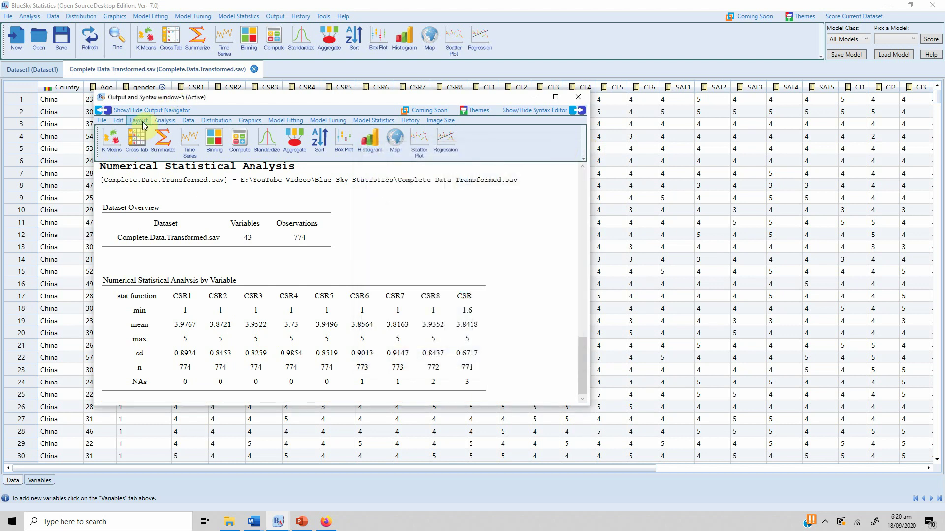
# Start a Numerical Statistical Analysis and remove CSR1 to CSR8 from its selected variables, keeping only CSR
pyautogui.click(163, 120)
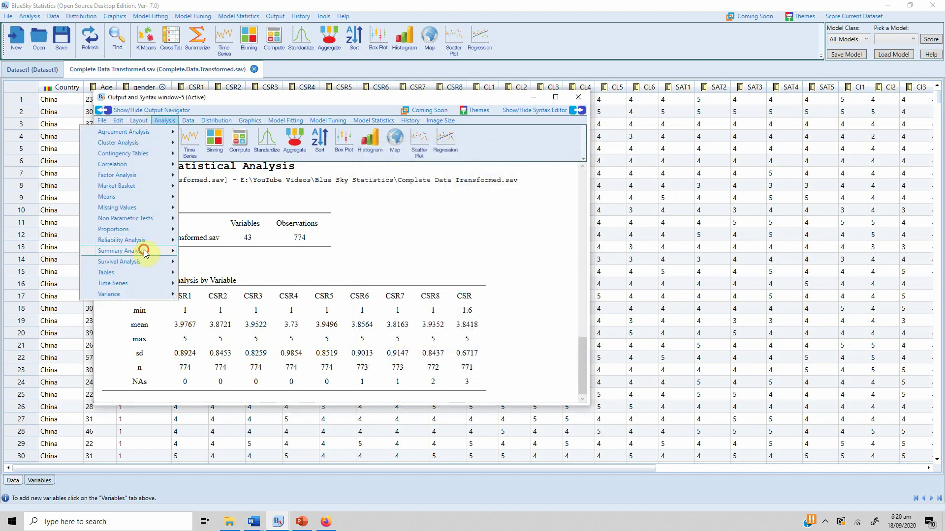
pyautogui.click(231, 299)
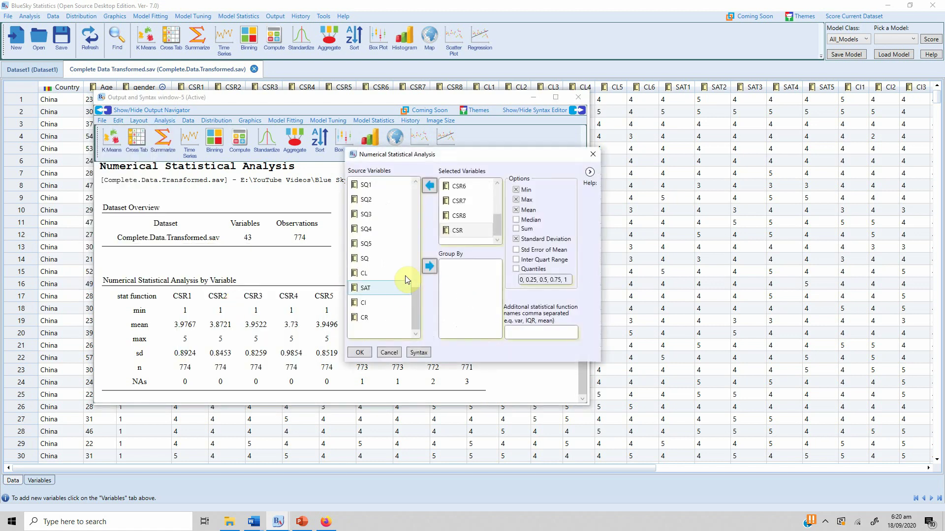
pyautogui.scroll(2, 465, 201)
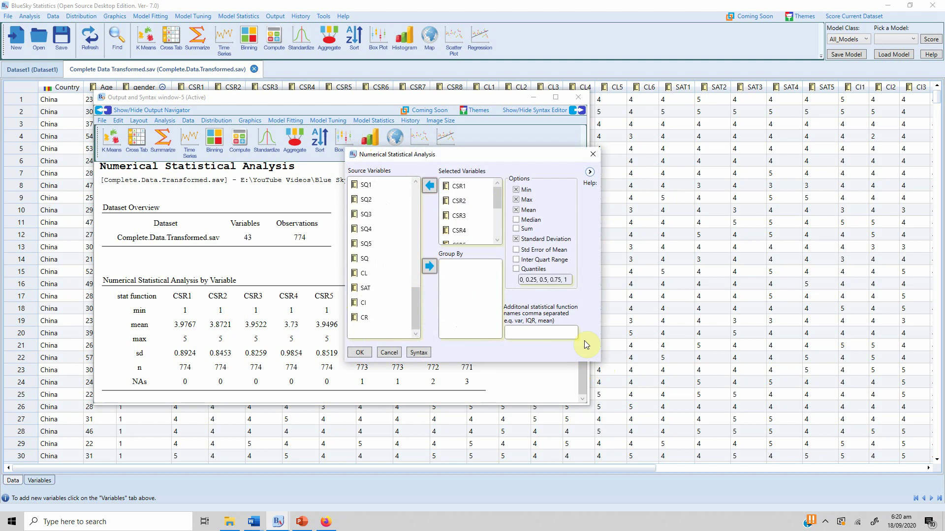
pyautogui.scroll(-2, 464, 197)
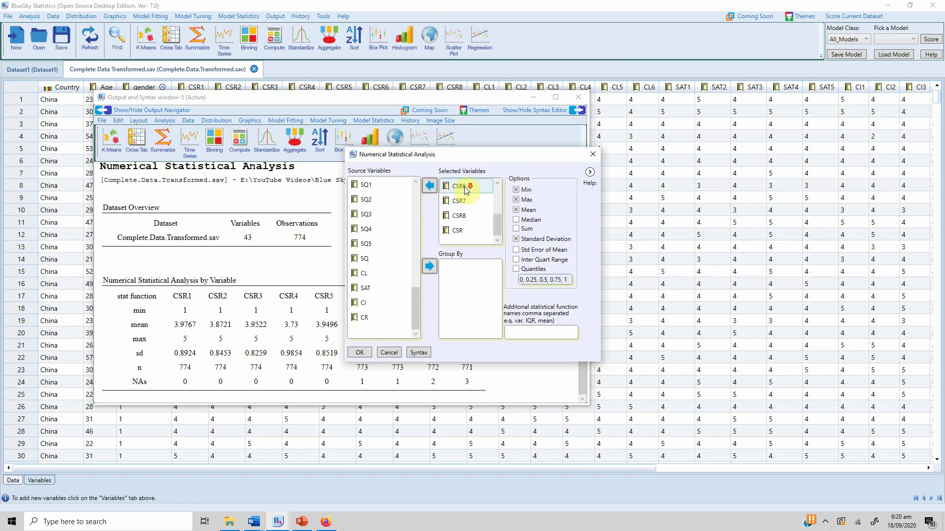
pyautogui.click(467, 215)
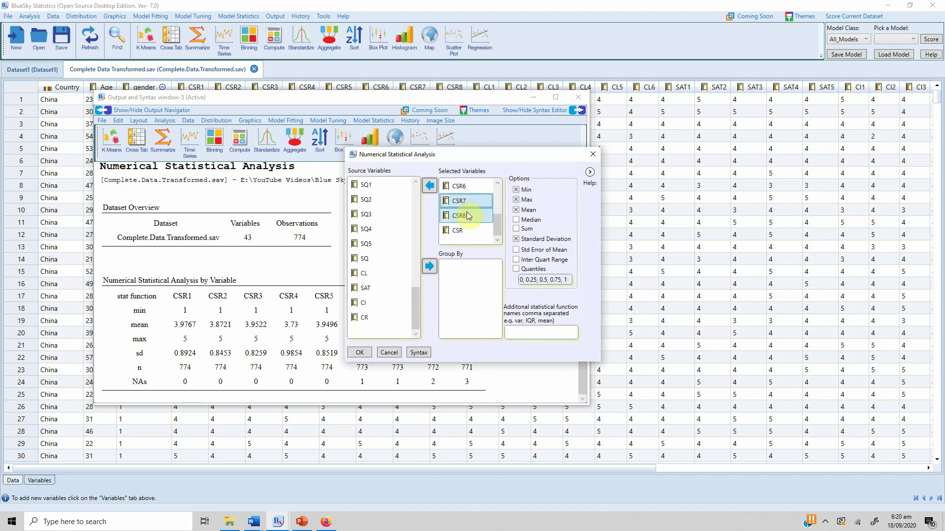
pyautogui.hotkey('shift', 'Home')
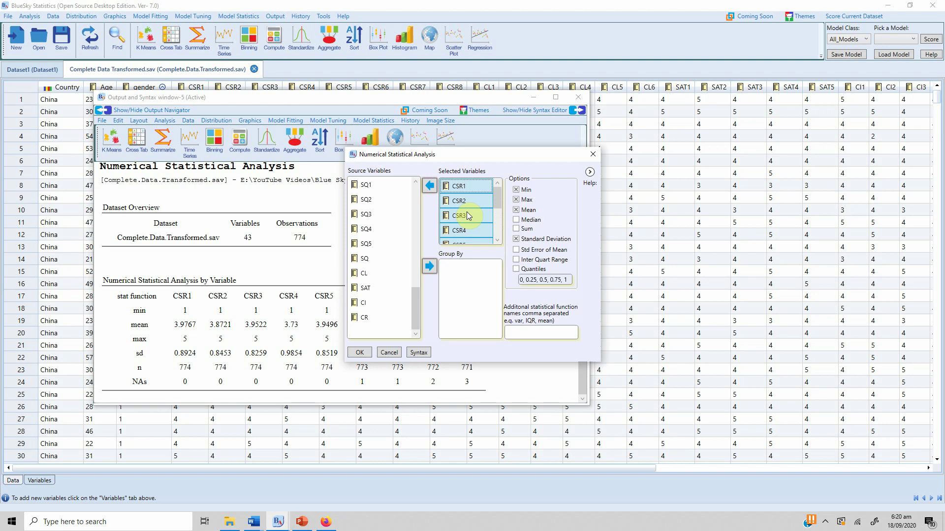
pyautogui.click(432, 186)
# Group the analysis by Country, exclude Min and Max from the statistics, and run it
pyautogui.moveTo(418, 229); pyautogui.dragTo(418, 187)
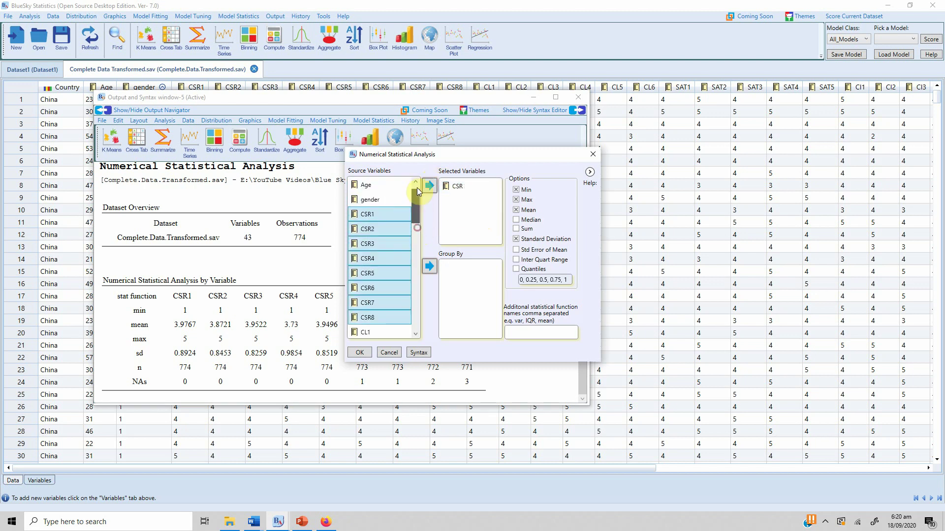
pyautogui.click(379, 186)
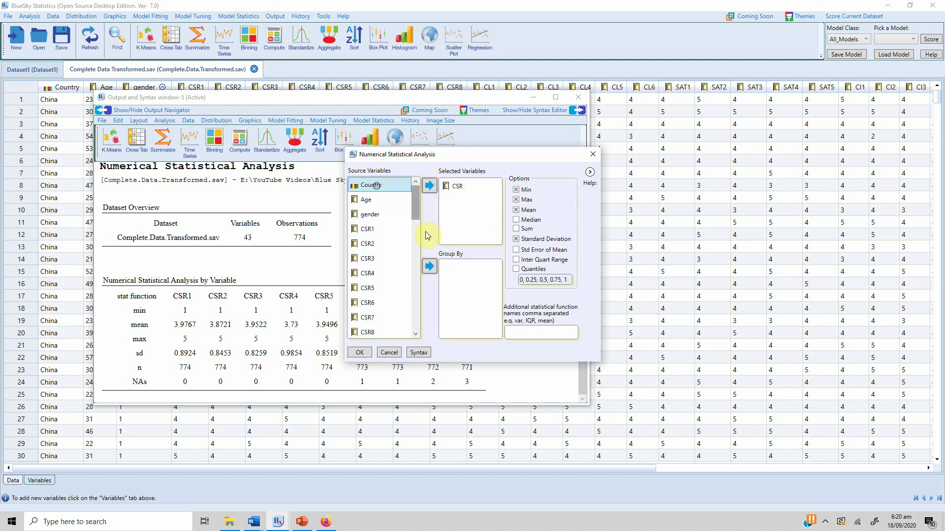
pyautogui.click(430, 266)
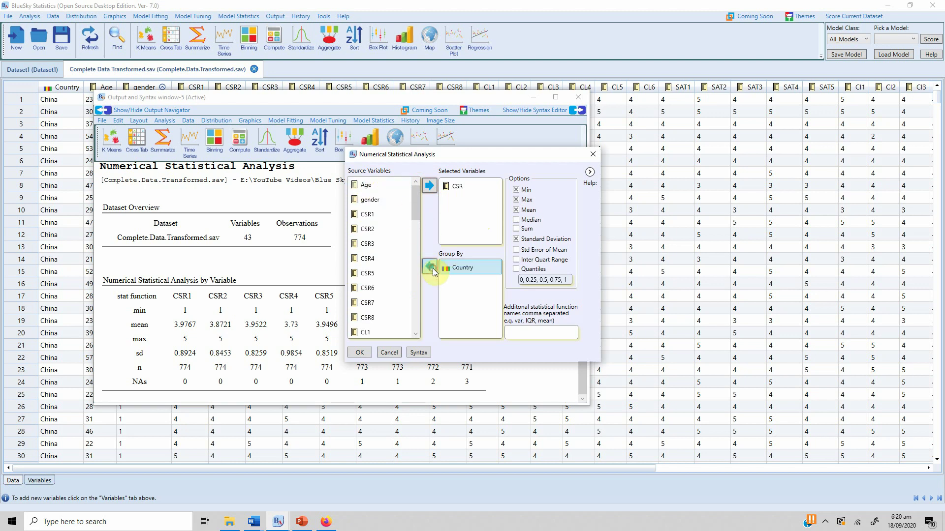
pyautogui.click(517, 189)
pyautogui.click(518, 199)
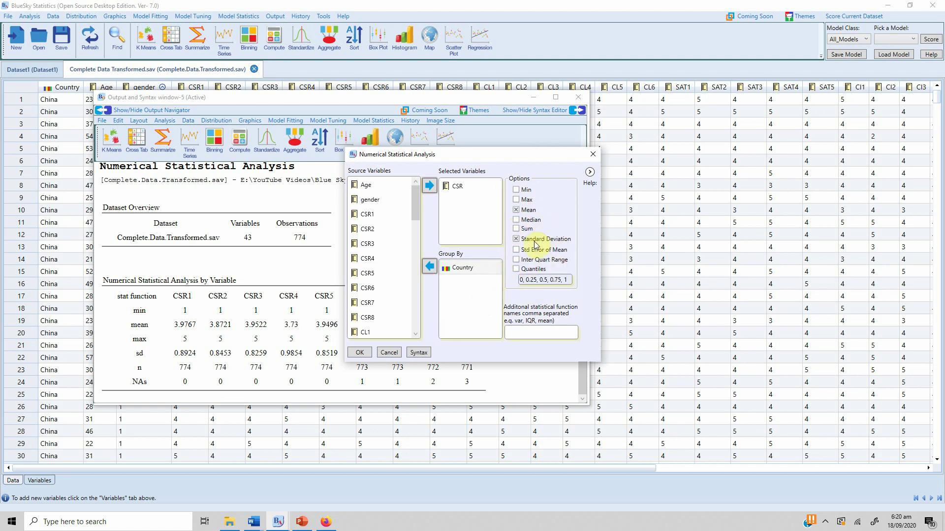
pyautogui.click(362, 352)
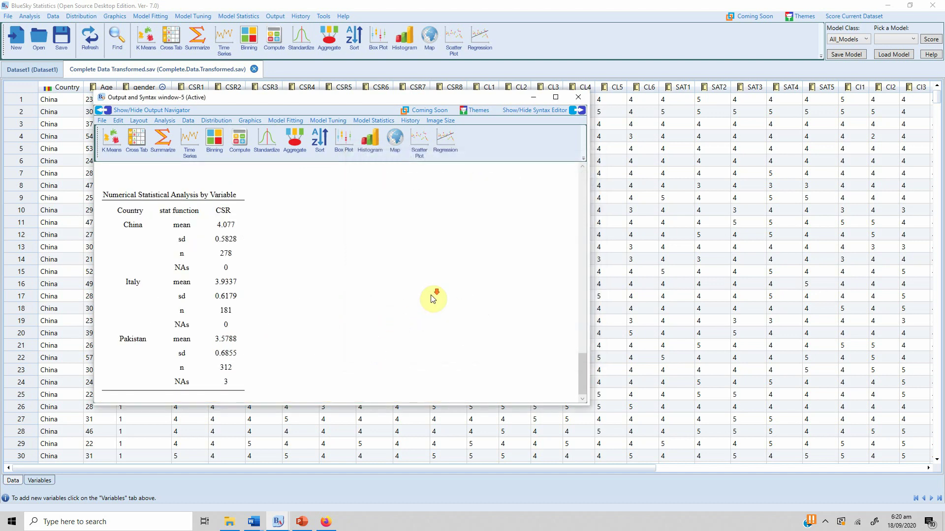
# Export the CSR by Country results table to Word
pyautogui.rightClick(207, 246)
pyautogui.click(156, 264)
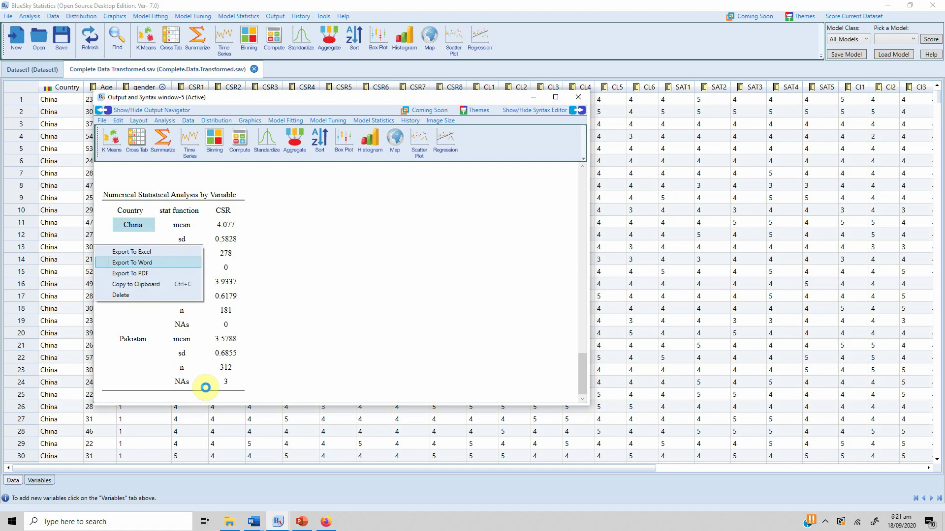
pyautogui.scroll(2, 247, 332)
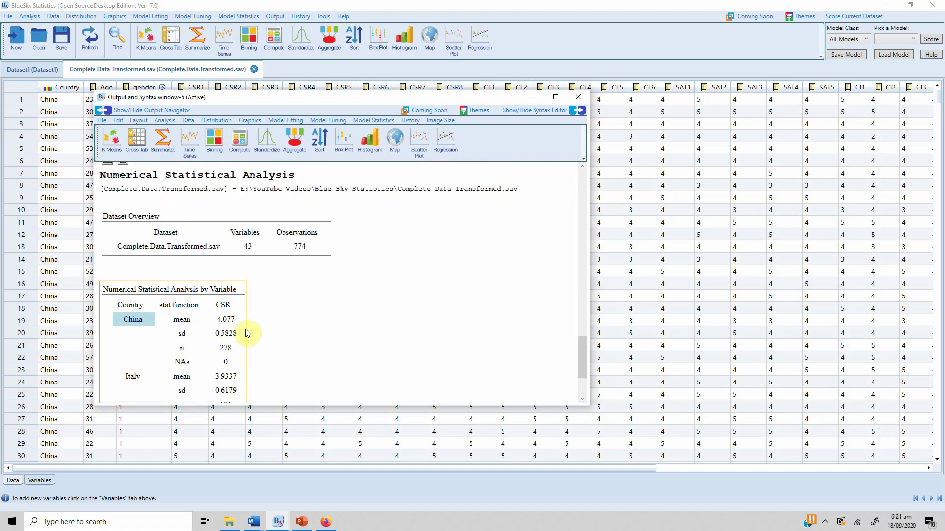
pyautogui.scroll(-2, 245, 329)
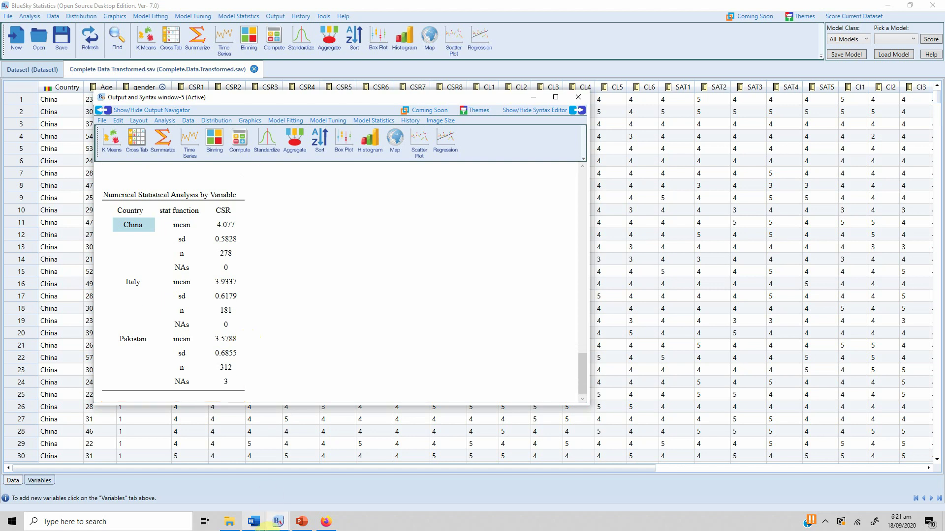
# Switch to Word's Document1 and copy the entire exported CSR by Country table
pyautogui.click(253, 522)
pyautogui.click(299, 487)
pyautogui.scroll(-4, 383, 398)
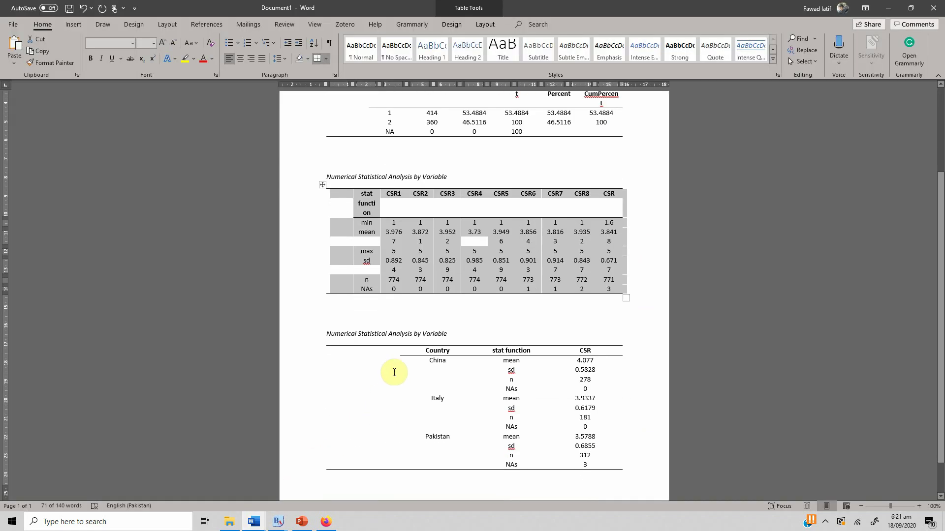
pyautogui.click(353, 352)
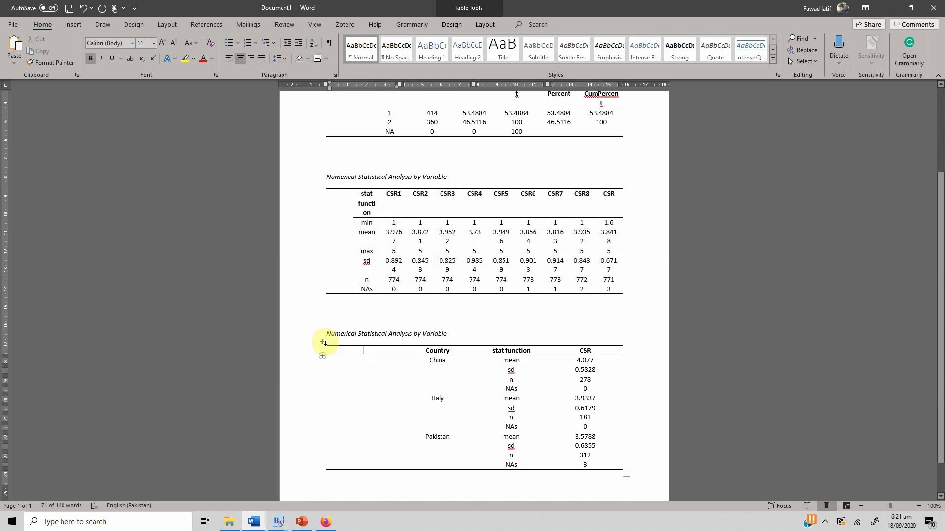
pyautogui.click(323, 345)
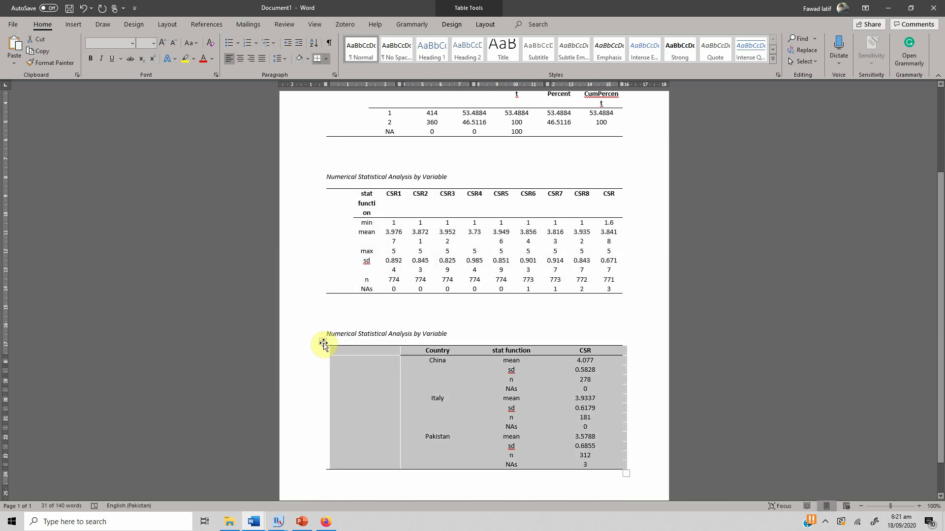
# Paste the copied table below the CSR across Countries paragraph in Reporting Summary Analysis.docx
pyautogui.click(253, 522)
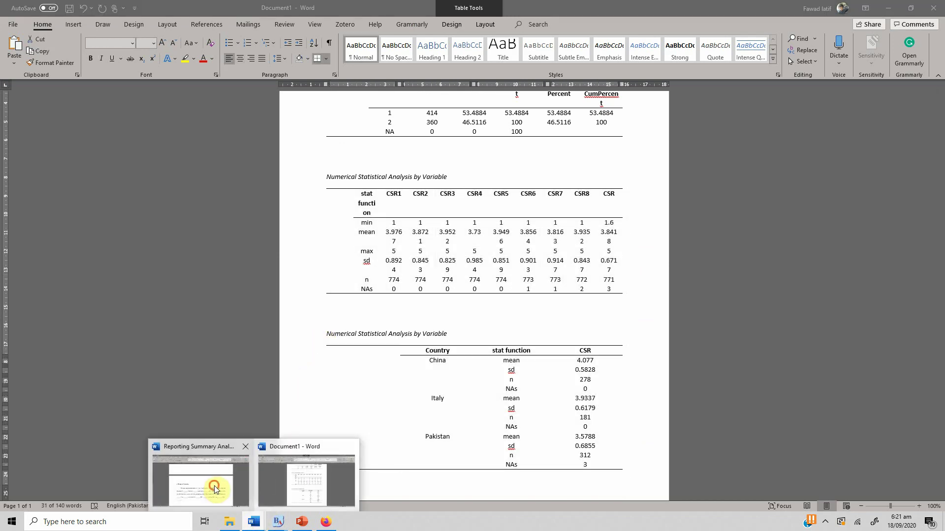
pyautogui.click(214, 489)
pyautogui.scroll(-3, 246, 404)
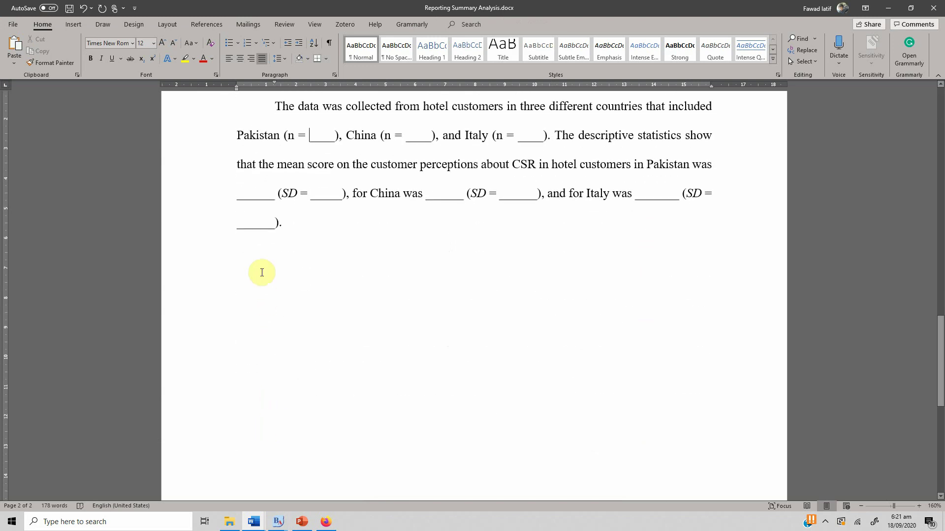
pyautogui.click(262, 238)
pyautogui.hotkey('ctrl', 'v')
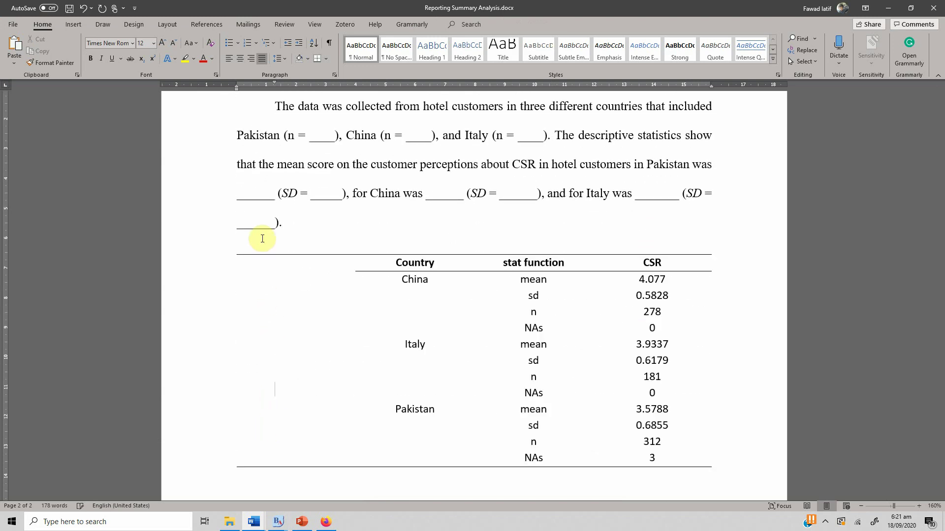
# Replace the blank for Pakistan's sample size in the CSR across Countries paragraph with 312
pyautogui.scroll(2, 262, 238)
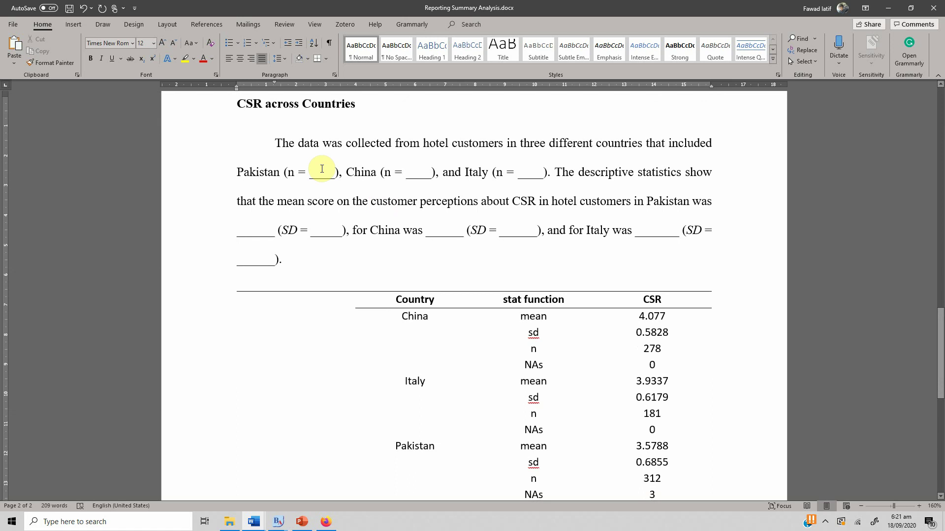
pyautogui.click(305, 175)
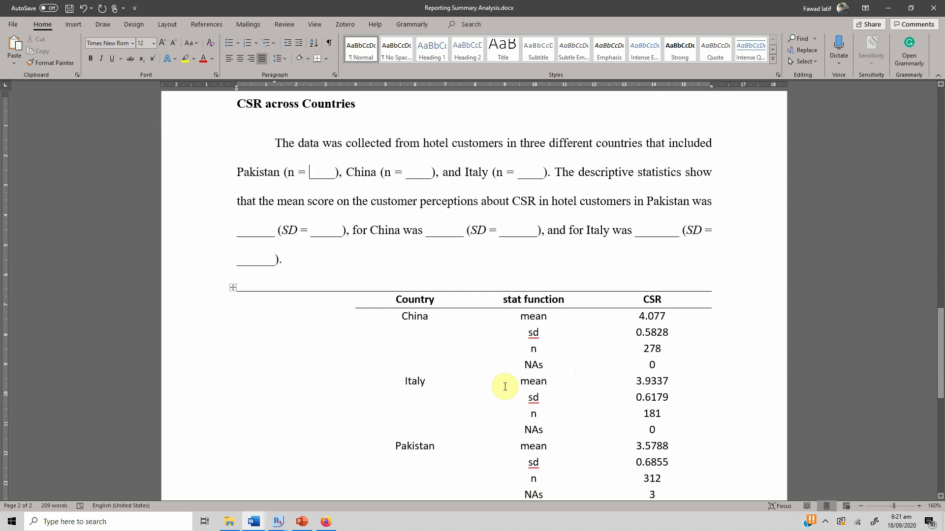
pyautogui.hotkey('shift', 'Right')
pyautogui.hotkey('shift', 'Right')
pyautogui.hotkey('shift', 'Right')
pyautogui.hotkey('shift', 'Right')
pyautogui.write('312')
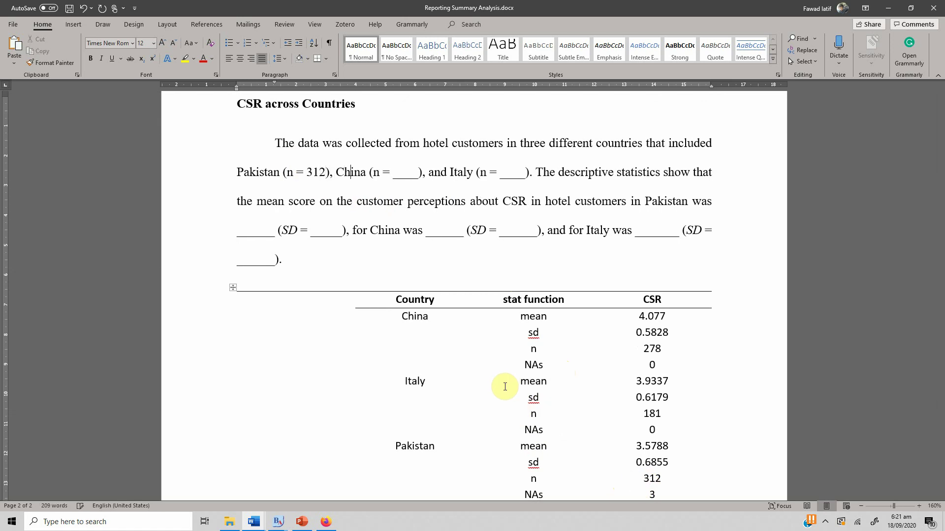
# Replace the blank for China's sample size in the same paragraph with 278
pyautogui.hotkey('shift', 'Right')
pyautogui.hotkey('shift', 'Right')
pyautogui.hotkey('shift', 'Right')
pyautogui.hotkey('shift', 'Right')
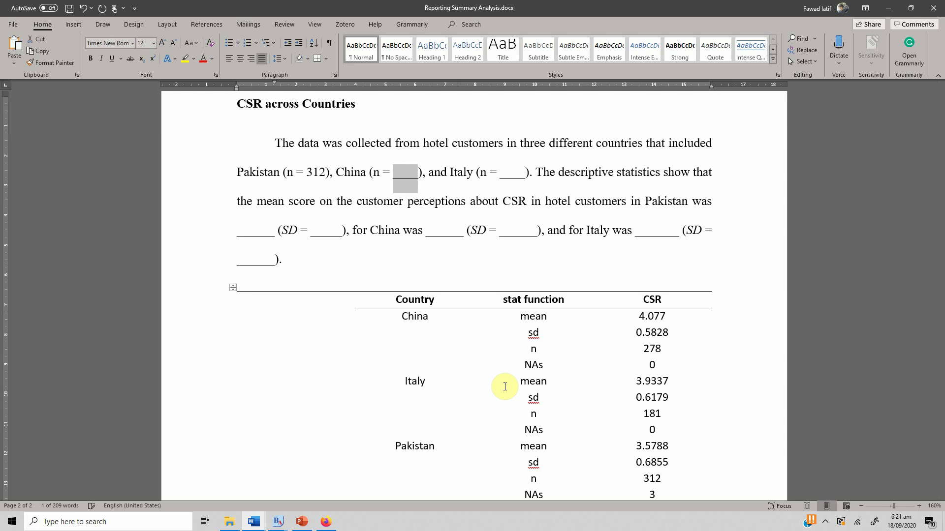
pyautogui.write('278')
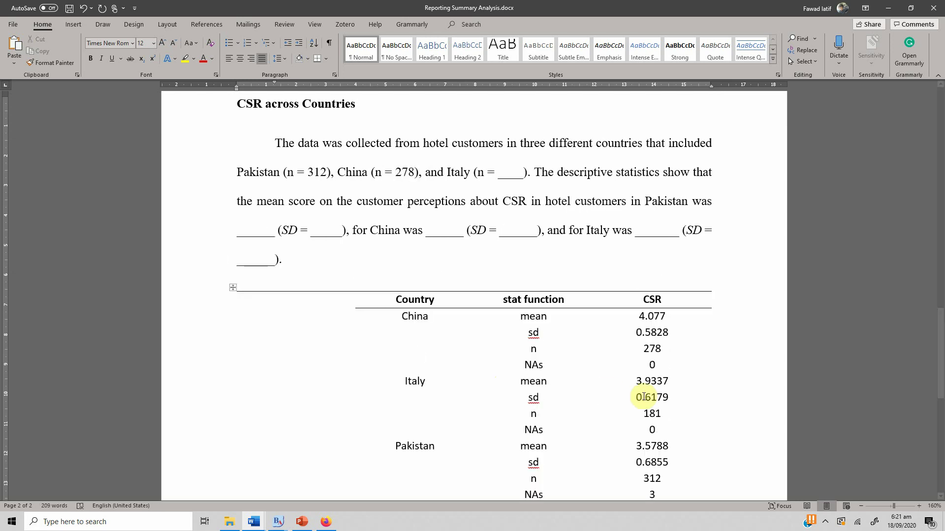
# Replace the blank for Italy's sample size in the CSR across Countries paragraph with 181
pyautogui.doubleClick(646, 413)
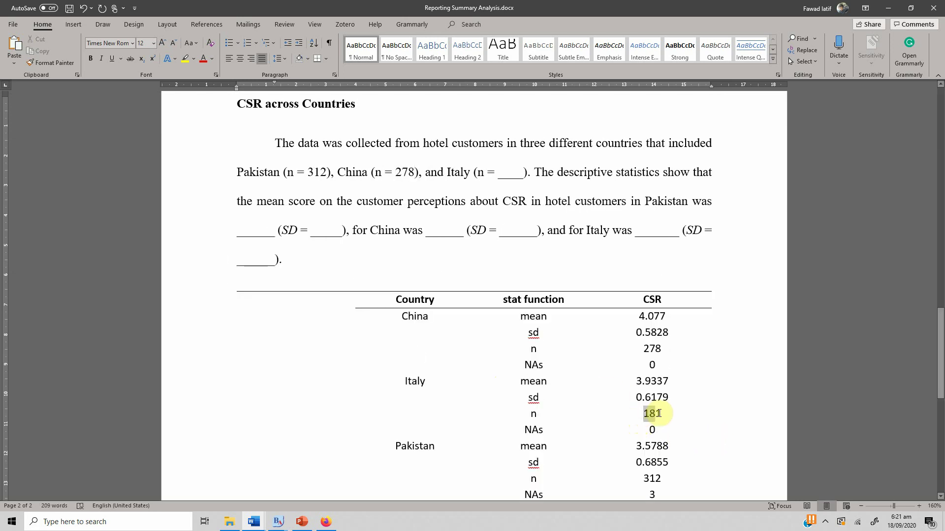
pyautogui.click(500, 172)
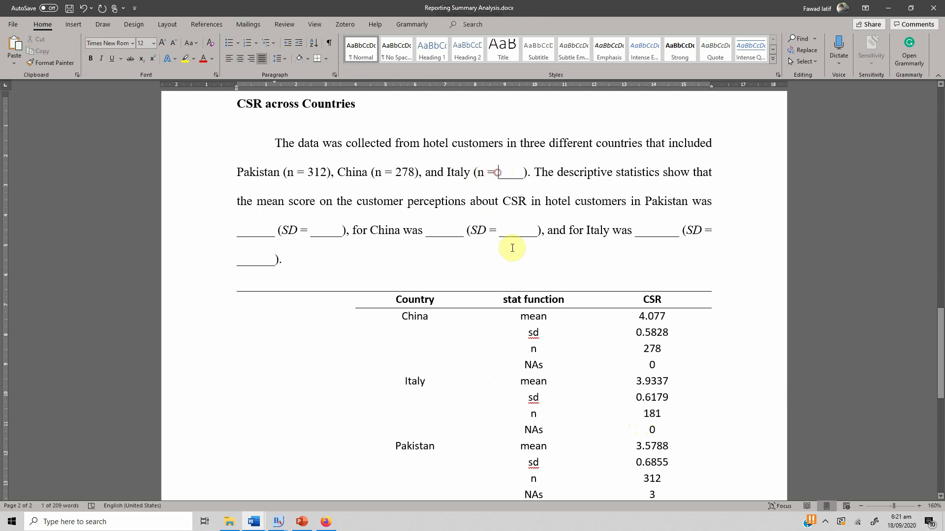
pyautogui.write('181')
pyautogui.hotkey('shift', 'Right')
pyautogui.hotkey('shift', 'Right')
pyautogui.hotkey('shift', 'Right')
pyautogui.hotkey('shift', 'Right')
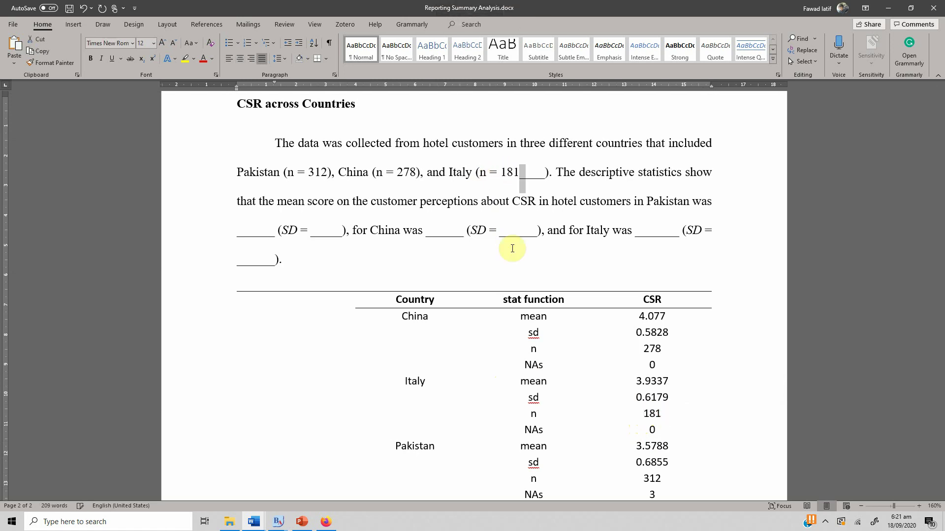
pyautogui.press('Delete')
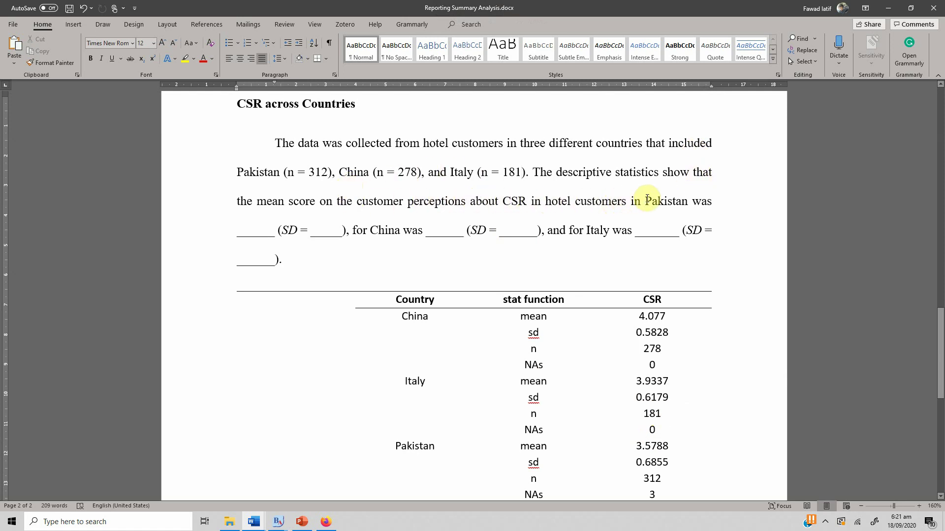
# Replace the blank for Pakistan's mean CSR score in the paragraph with 3.58
pyautogui.click(238, 232)
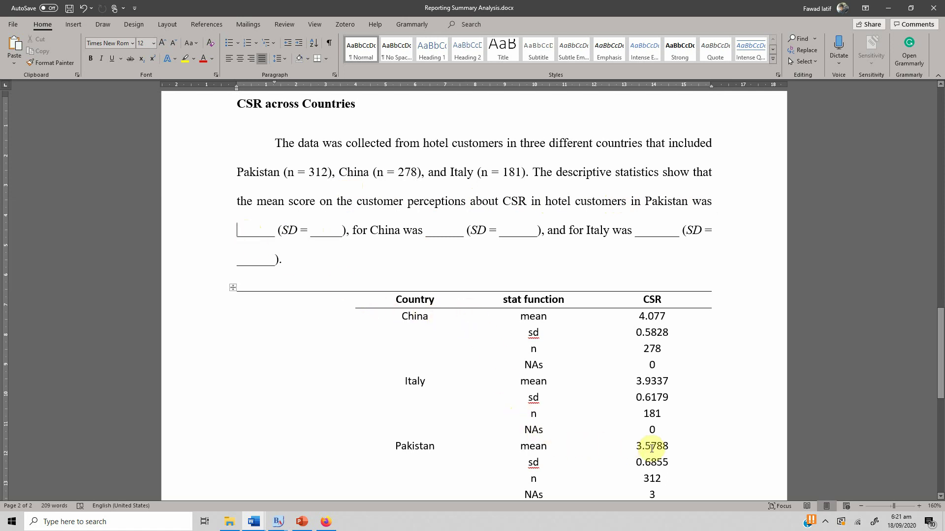
pyautogui.write('3.5')
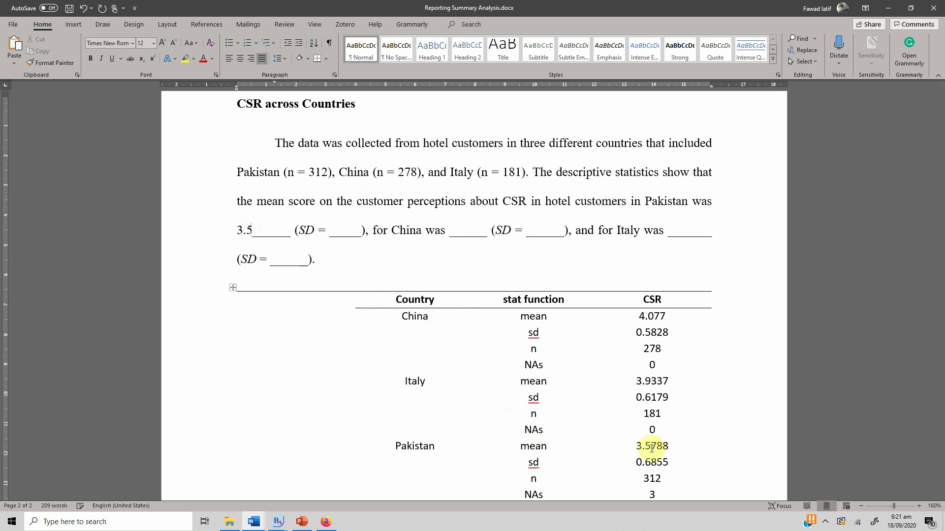
pyautogui.write('8')
pyautogui.hotkey('shift', 'Right')
pyautogui.hotkey('shift', 'Right')
pyautogui.hotkey('shift', 'Right')
pyautogui.hotkey('shift', 'Right')
pyautogui.hotkey('shift', 'Right')
pyautogui.hotkey('shift', 'Right')
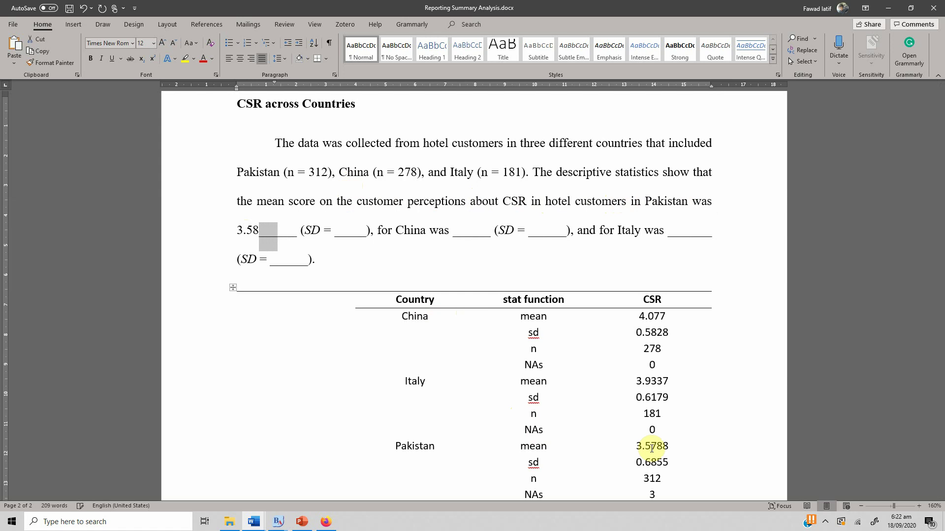
pyautogui.press('Delete')
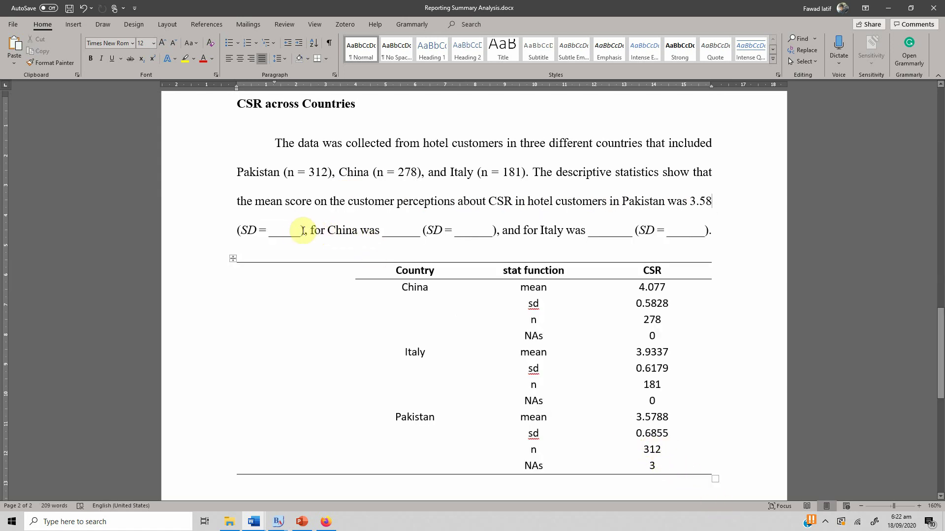
# Replace the blank for Pakistan's standard deviation with 0.68
pyautogui.click(266, 232)
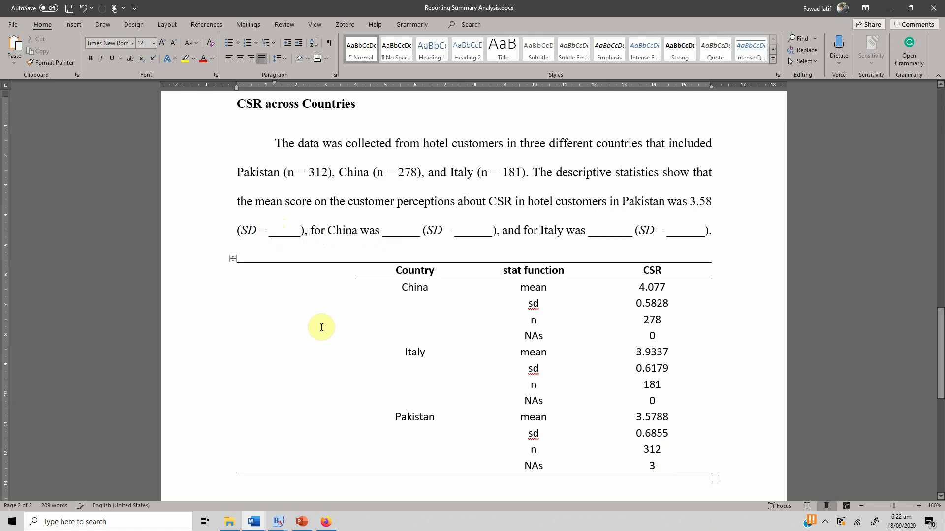
pyautogui.hotkey('shift', 'Right')
pyautogui.hotkey('shift', 'Right')
pyautogui.hotkey('shift', 'Right')
pyautogui.hotkey('shift', 'Right')
pyautogui.hotkey('shift', 'Right')
pyautogui.write('0.')
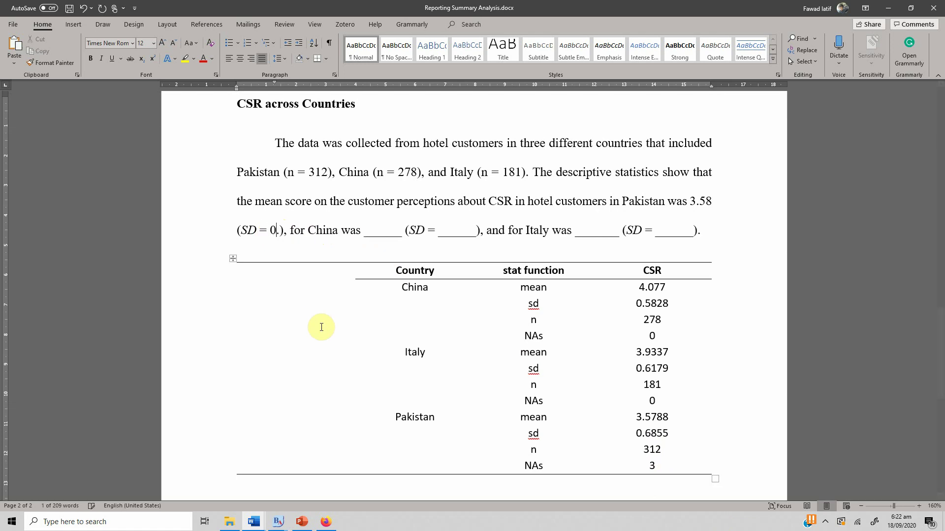
pyautogui.write('68')
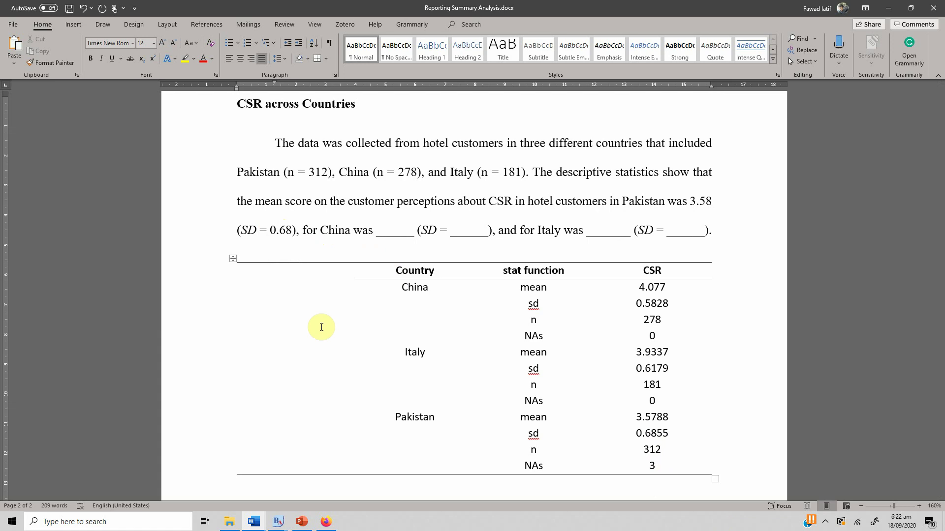
# Replace the blank for China's mean CSR score in the paragraph with 4.08, rounded to two decimals
pyautogui.hotkey('shift', 'Right')
pyautogui.hotkey('shift', 'Right')
pyautogui.hotkey('shift', 'Right')
pyautogui.hotkey('shift', 'Right')
pyautogui.hotkey('shift', 'Right')
pyautogui.hotkey('shift', 'Right')
pyautogui.hotkey('shift', 'Right')
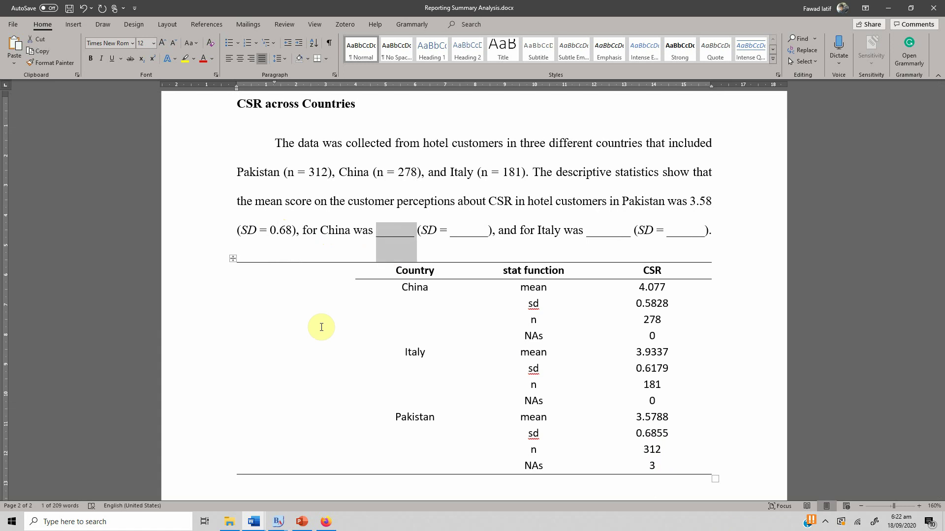
pyautogui.write('4.077')
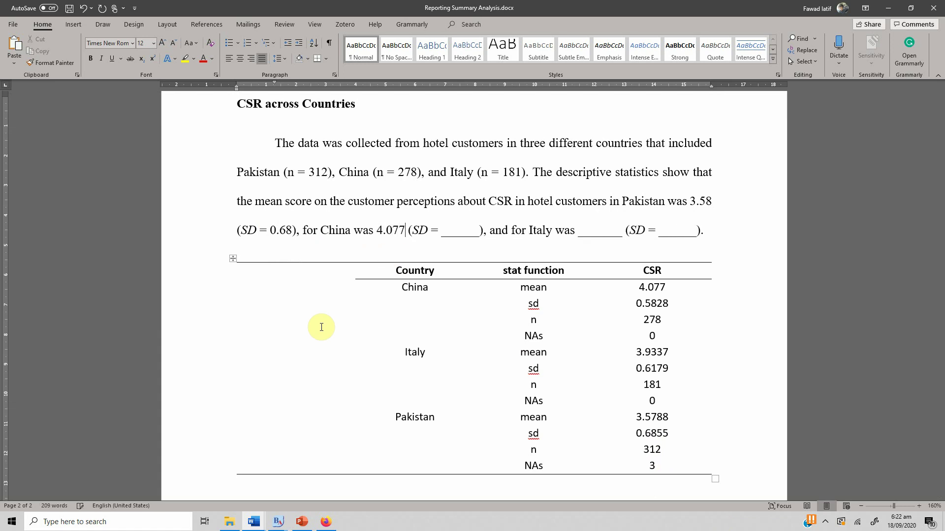
pyautogui.press('BackSpace')
pyautogui.hotkey('shift', 'Left')
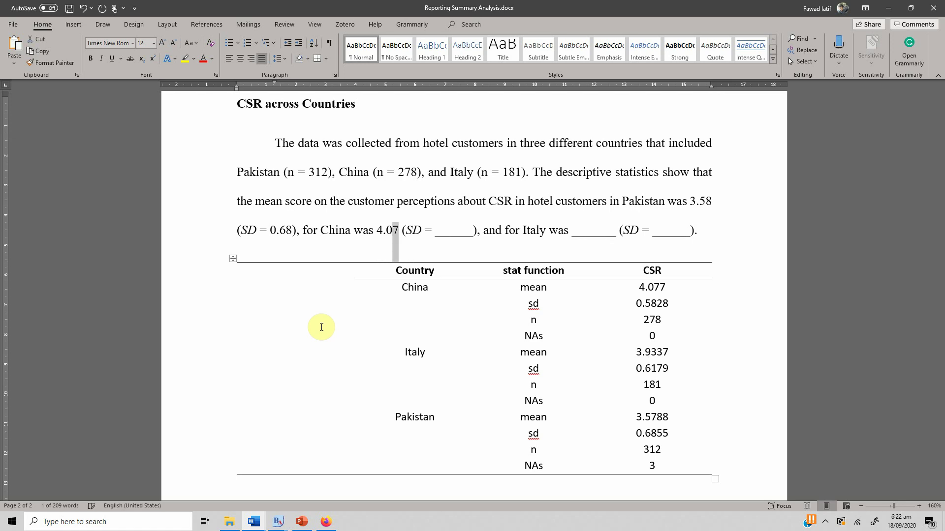
pyautogui.write('8')
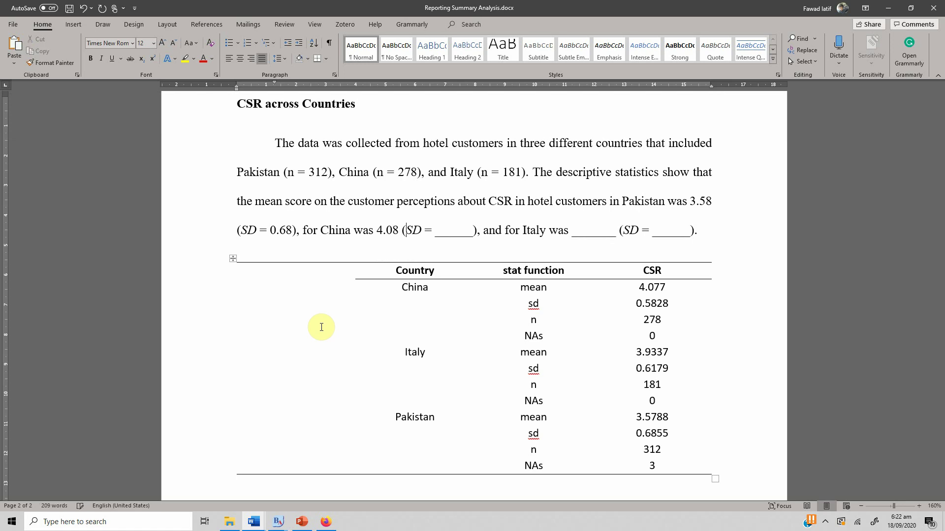
# Replace the blank for China's standard deviation with 0.58
pyautogui.press('Right')
pyautogui.press('Right')
pyautogui.press('Right')
pyautogui.press('Right')
pyautogui.press('Right')
pyautogui.hotkey('shift', 'Right')
pyautogui.hotkey('shift', 'Right')
pyautogui.hotkey('shift', 'Right')
pyautogui.hotkey('shift', 'Right')
pyautogui.hotkey('shift', 'Right')
pyautogui.hotkey('shift', 'Right')
pyautogui.write('0.58')
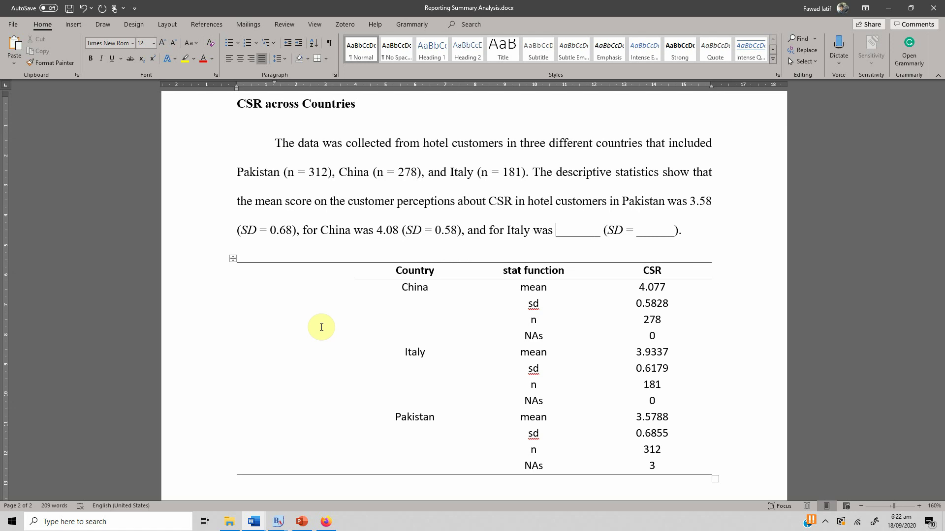
# Replace the blank for Italy's mean CSR score in the paragraph with 3.93
pyautogui.hotkey('shift', 'Right')
pyautogui.hotkey('shift', 'Right')
pyautogui.hotkey('shift', 'Right')
pyautogui.hotkey('shift', 'Right')
pyautogui.hotkey('shift', 'Right')
pyautogui.hotkey('shift', 'Right')
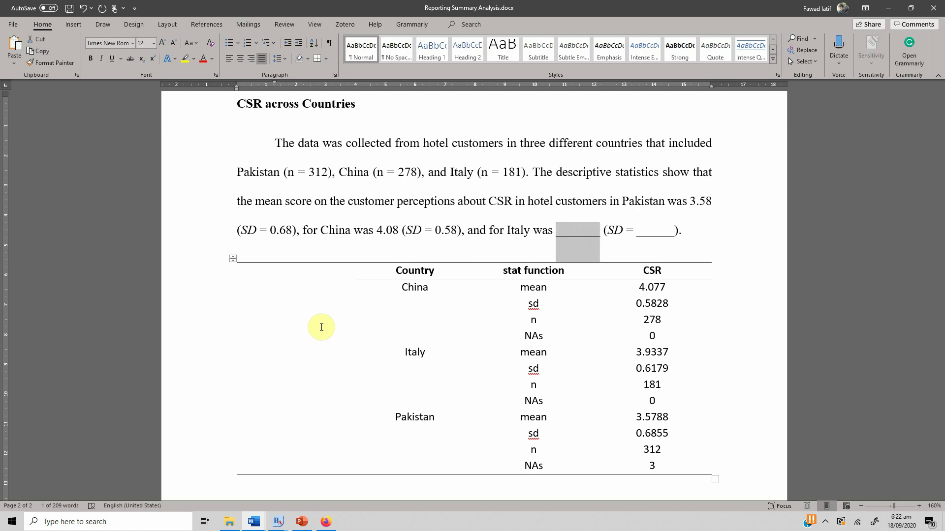
pyautogui.write('3.9')
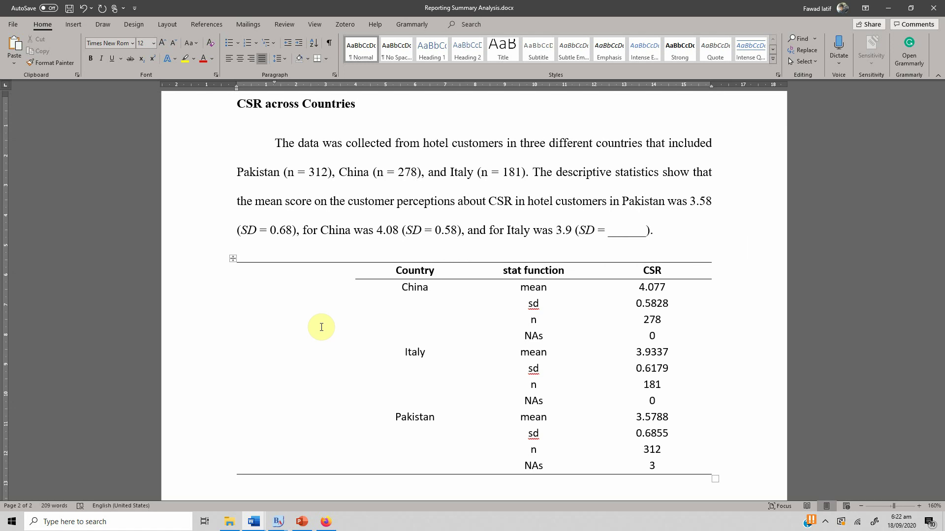
pyautogui.write('3')
# Replace the blank for Italy's standard deviation at the end of the paragraph with 0.62
pyautogui.press('Right')
pyautogui.press('Right')
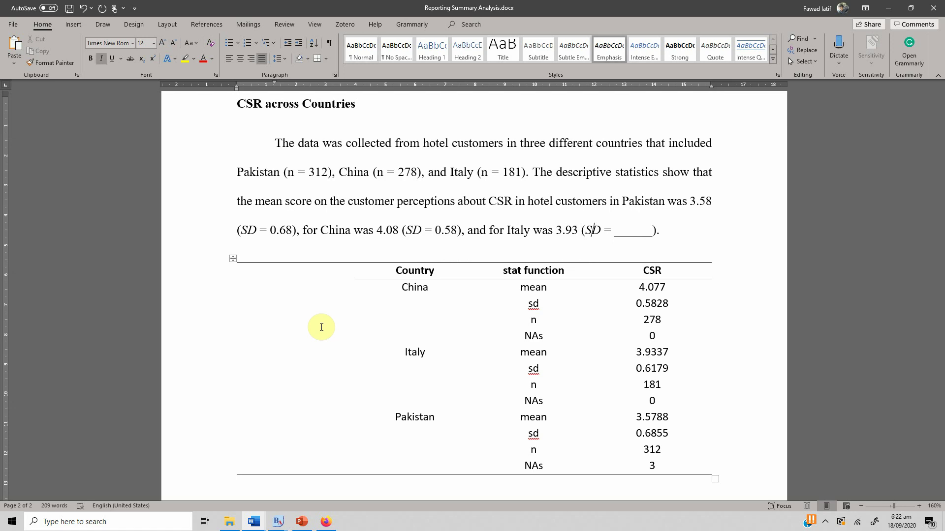
pyautogui.press('Right')
pyautogui.press('Right')
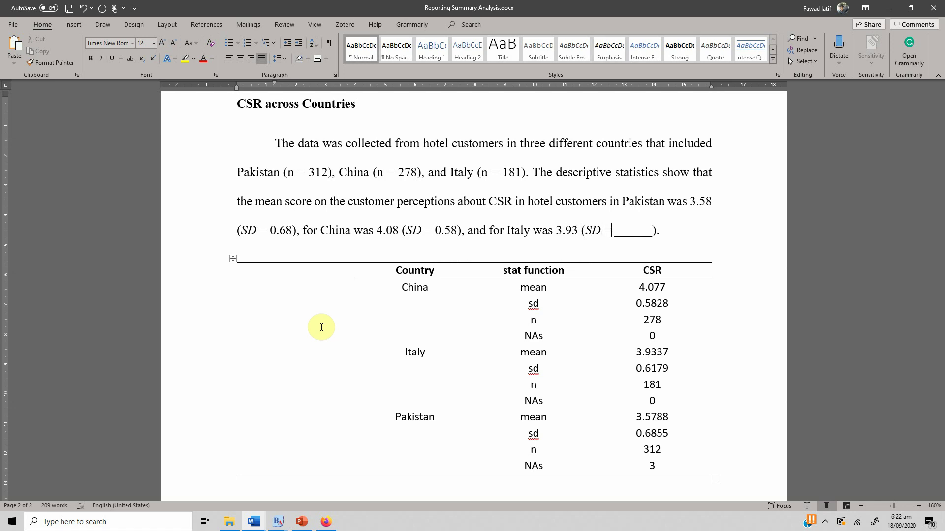
pyautogui.hotkey('shift', 'Right')
pyautogui.hotkey('shift', 'Right')
pyautogui.hotkey('shift', 'Right')
pyautogui.hotkey('shift', 'Right')
pyautogui.hotkey('shift', 'Right')
pyautogui.hotkey('shift', 'Right')
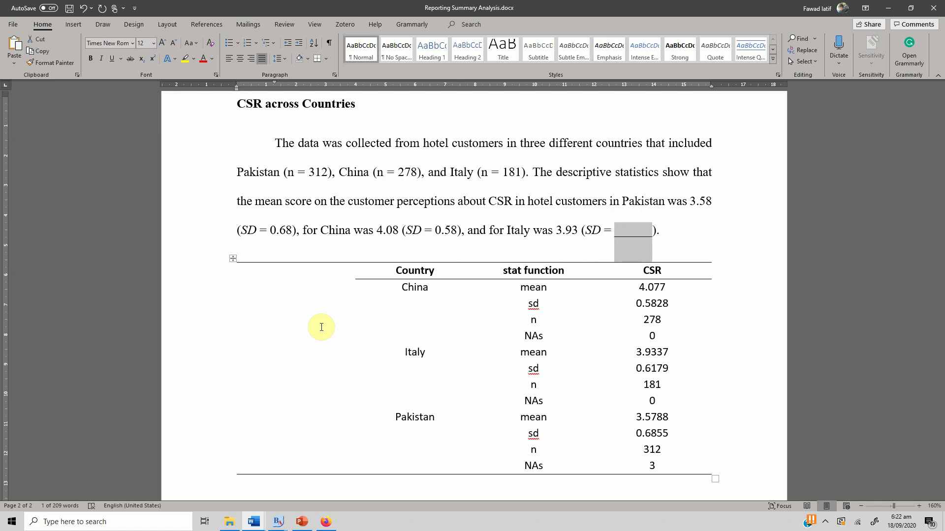
pyautogui.write('0.6')
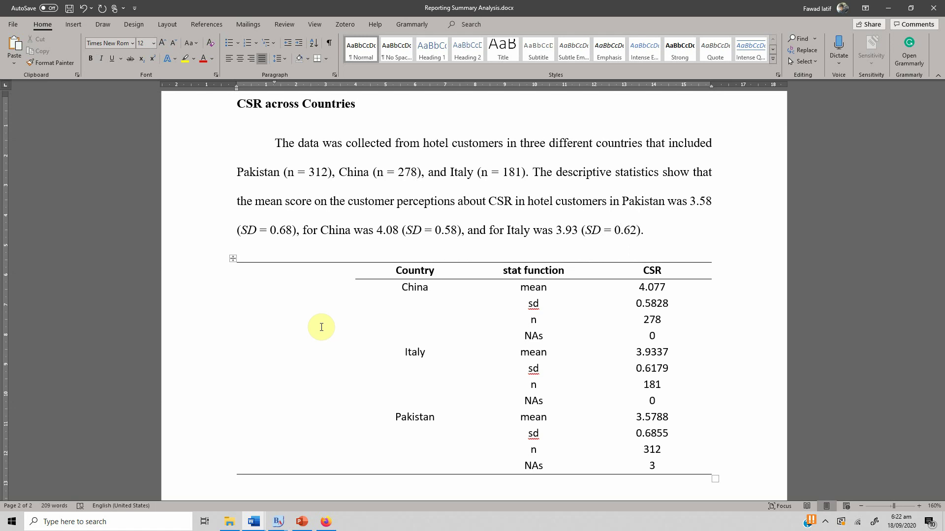
pyautogui.write('2')
# Delete the empty first column of the CSR by Country table
pyautogui.scroll(10, 415, 306)
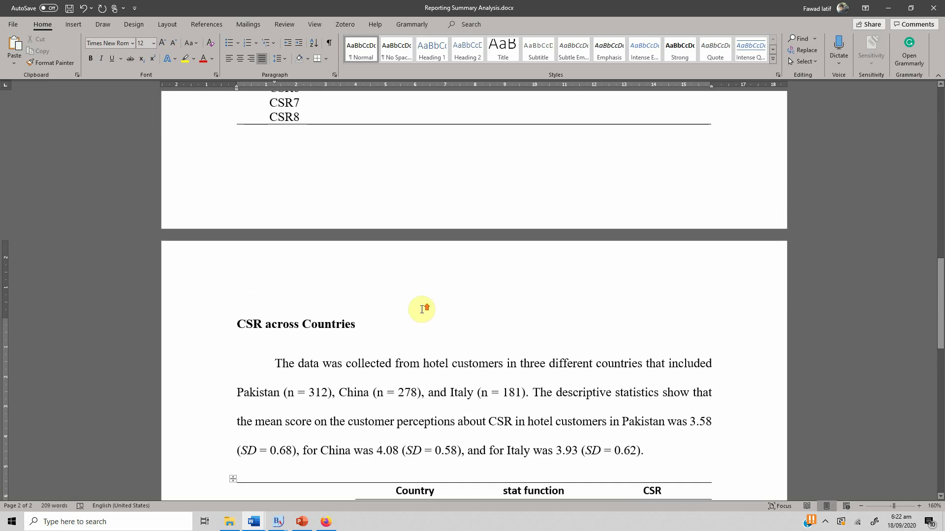
pyautogui.scroll(5, 421, 309)
pyautogui.scroll(5, 421, 309)
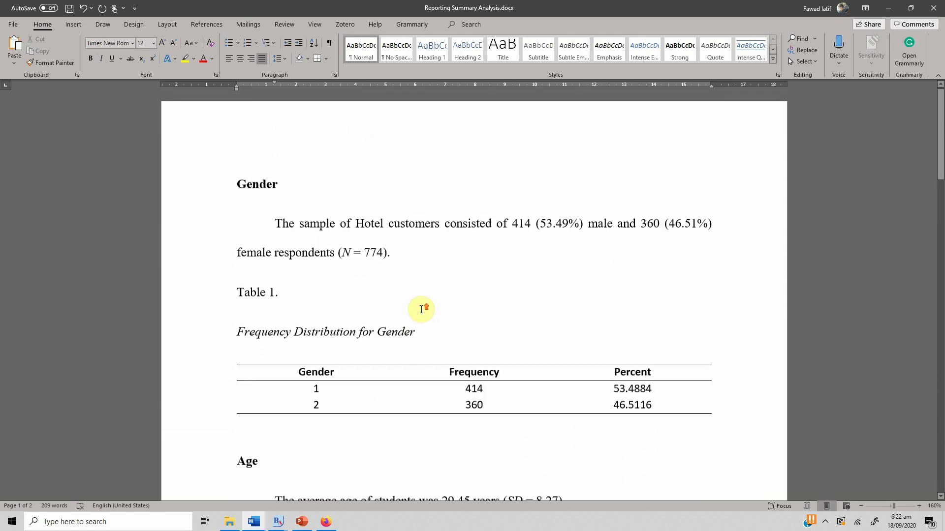
pyautogui.scroll(-20, 422, 309)
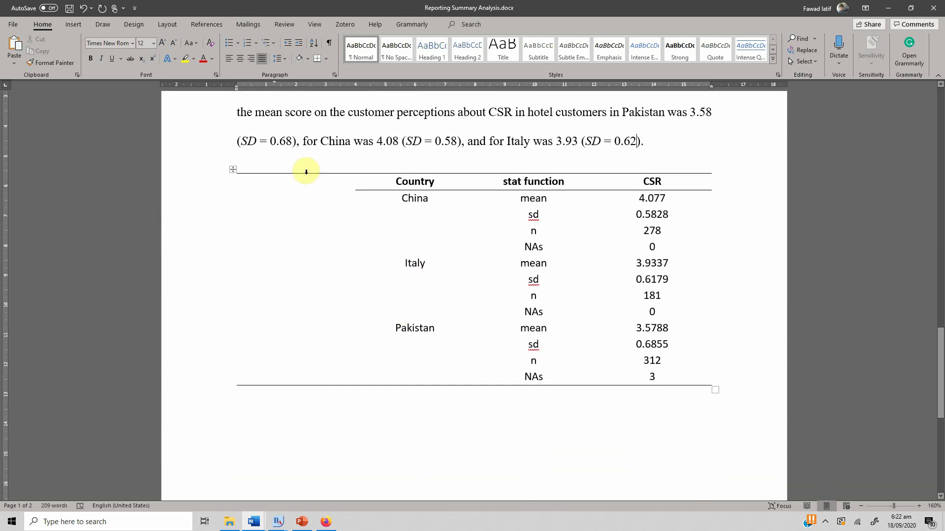
pyautogui.click(306, 172)
pyautogui.press('BackSpace')
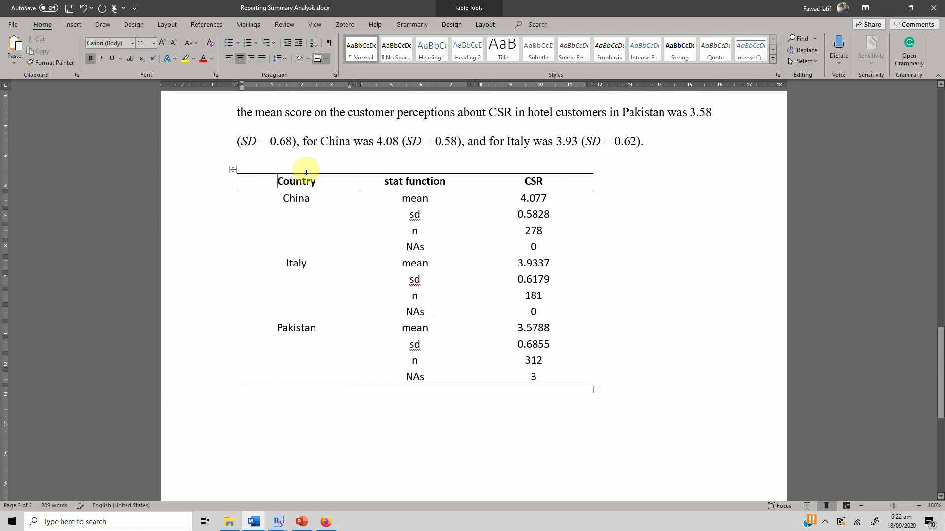
# AutoFit the CSR by Country table to the window width
pyautogui.rightClick(233, 170)
pyautogui.moveTo(289, 306)
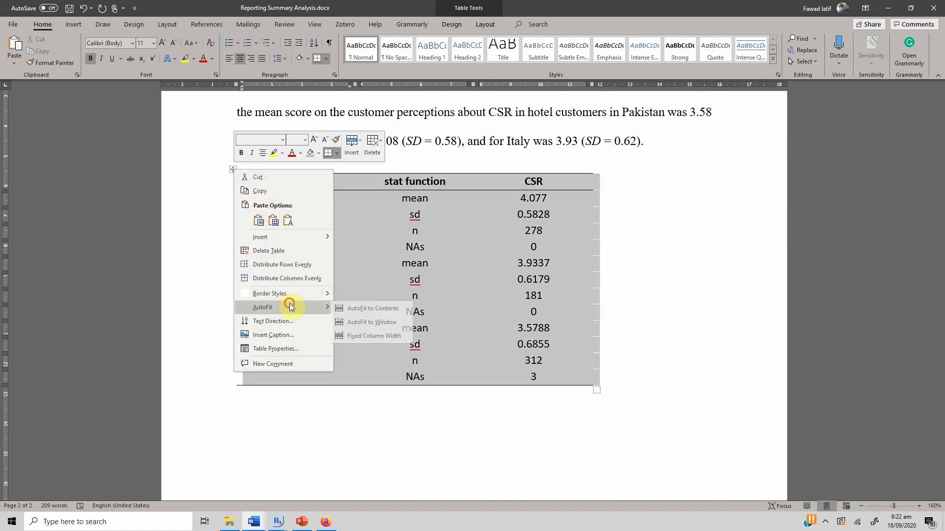
pyautogui.click(385, 323)
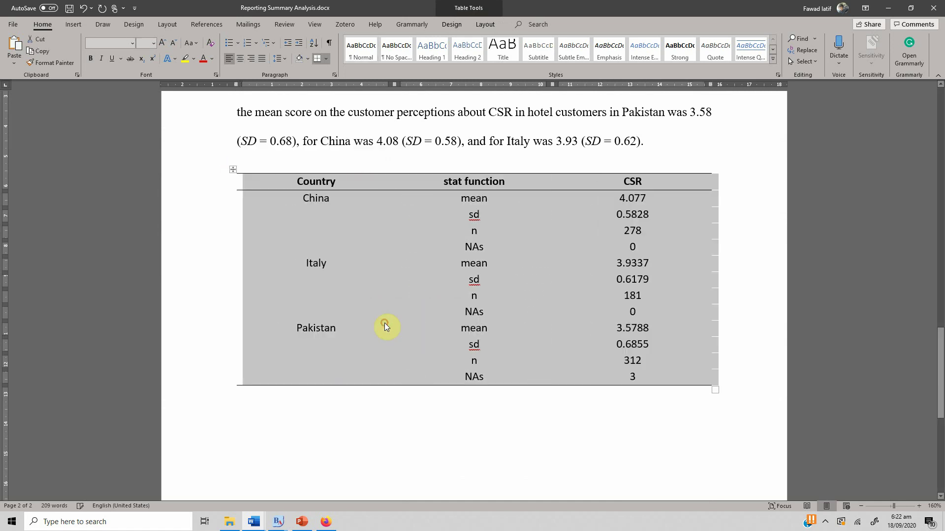
# Delete the NAs row in China's section of the CSR by Country table
pyautogui.click(474, 254)
pyautogui.click(435, 251)
pyautogui.click(436, 250)
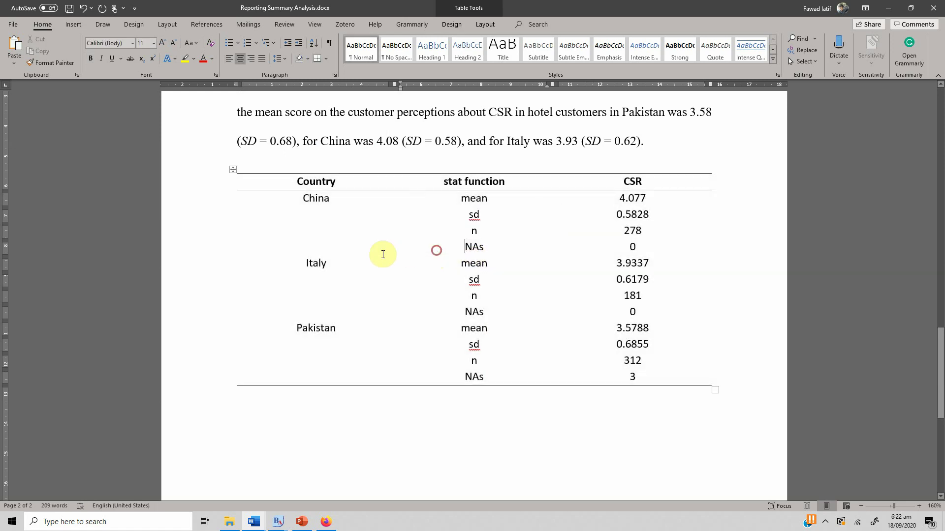
pyautogui.click(363, 248)
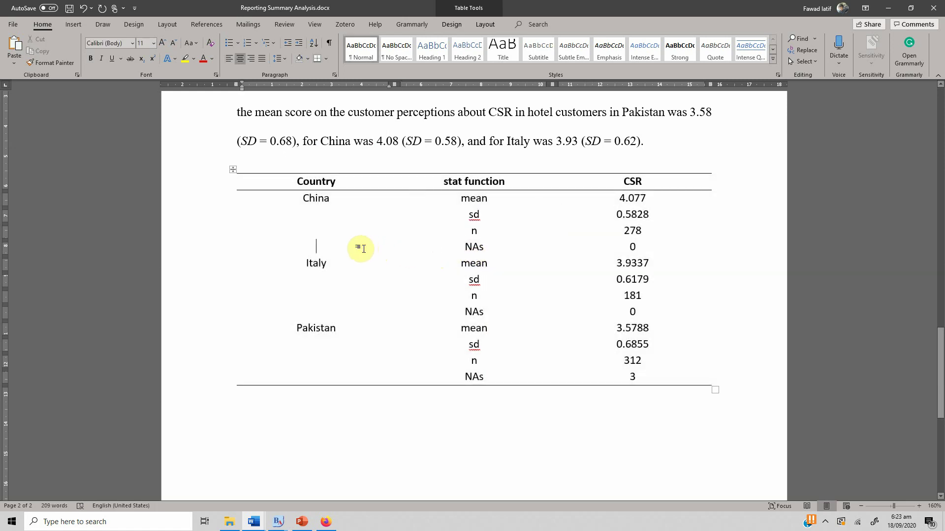
pyautogui.doubleClick(362, 248)
pyautogui.press('BackSpace')
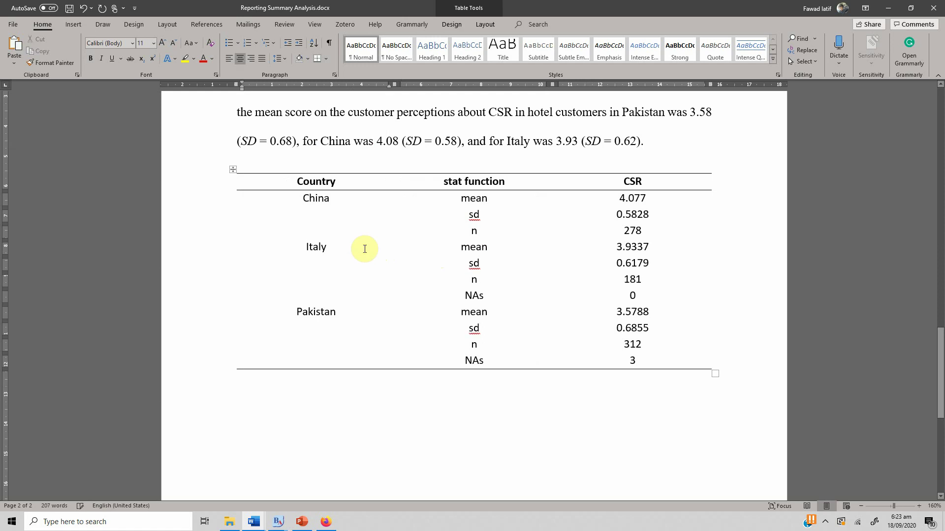
# Delete the NAs rows in the Italy and Pakistan sections of the table
pyautogui.hotkey('shift', 'Right')
pyautogui.hotkey('shift', 'Right')
pyautogui.hotkey('shift', 'Right')
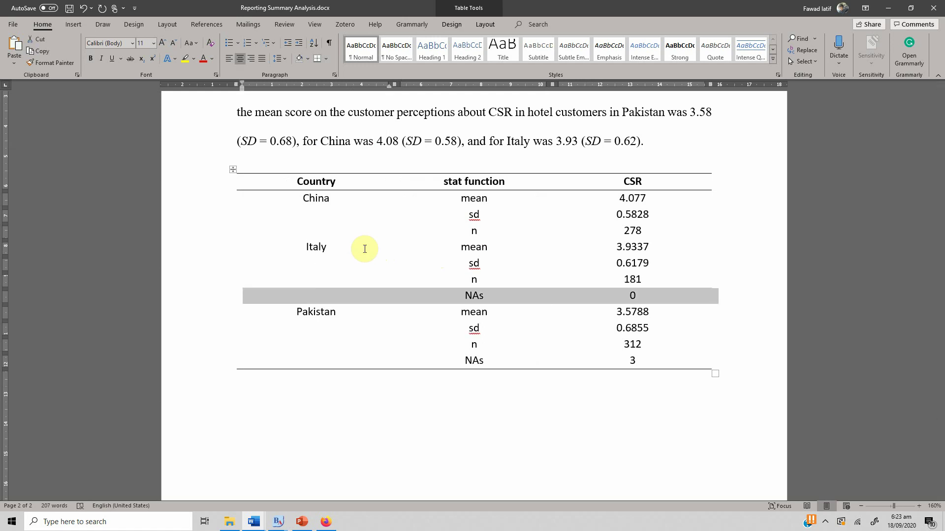
pyautogui.press('BackSpace')
pyautogui.press('Down')
pyautogui.hotkey('shift', 'Right')
pyautogui.hotkey('shift', 'Right')
pyautogui.hotkey('shift', 'Right')
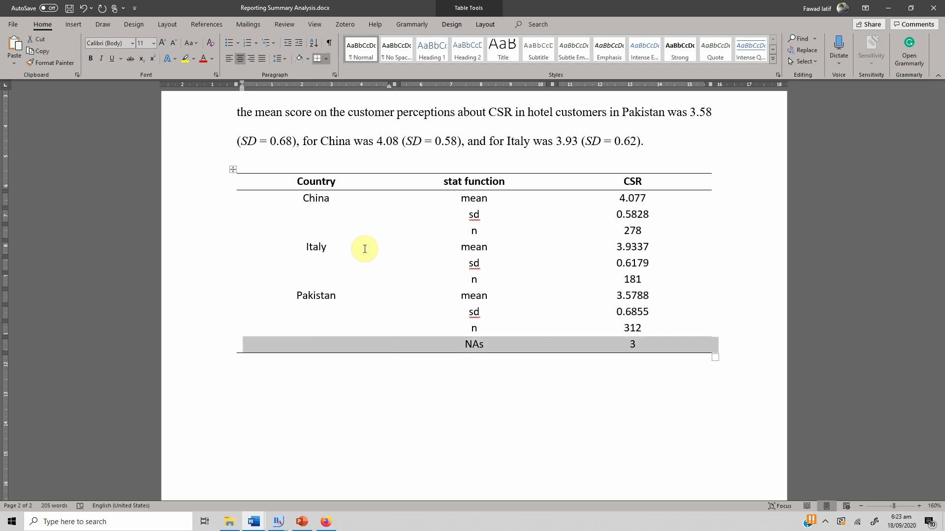
pyautogui.press('BackSpace')
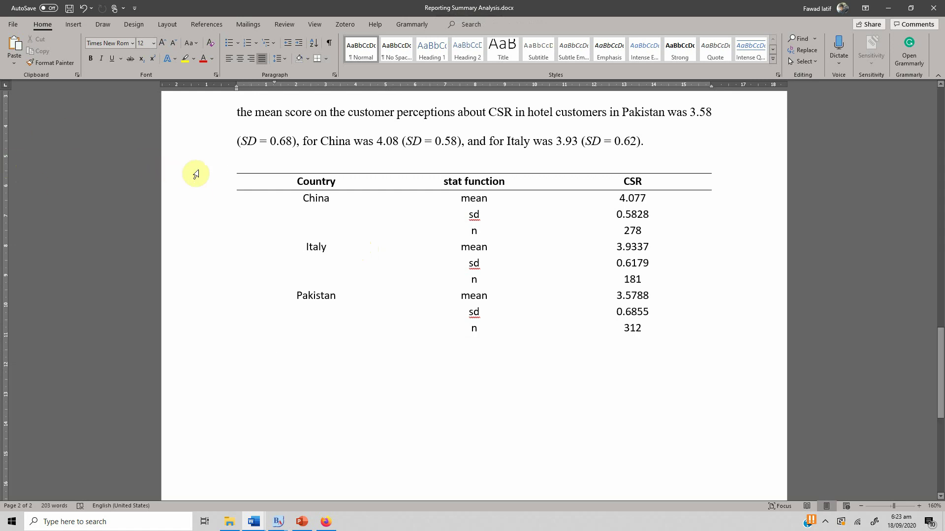
# Apply a bottom border to the whole CSR by Country table
pyautogui.click(230, 170)
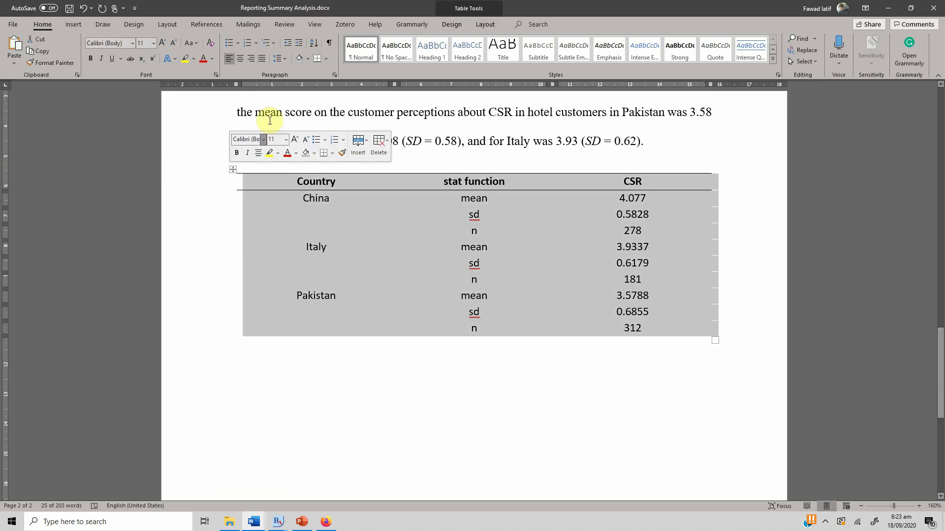
pyautogui.click(317, 58)
# Relabel the statistics in the table's stat function column, using SD for sd and M for mean
pyautogui.click(475, 304)
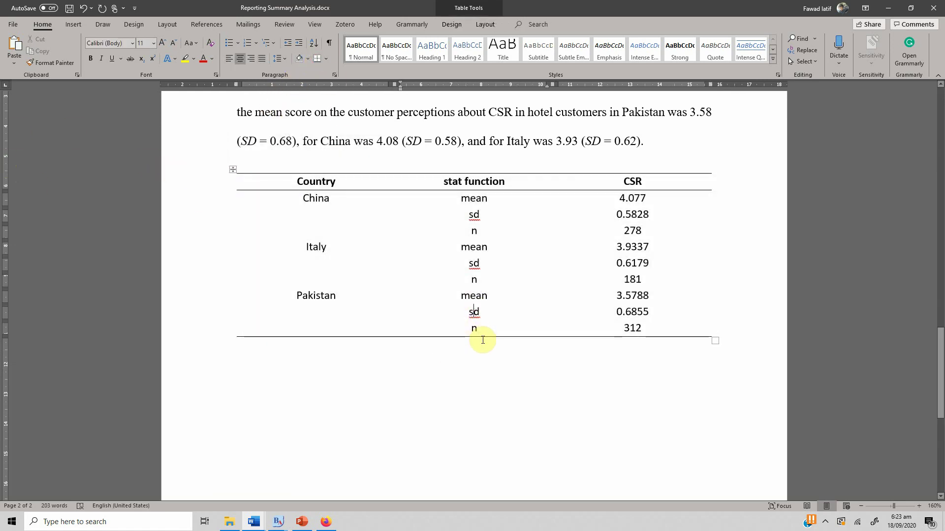
pyautogui.write('SD')
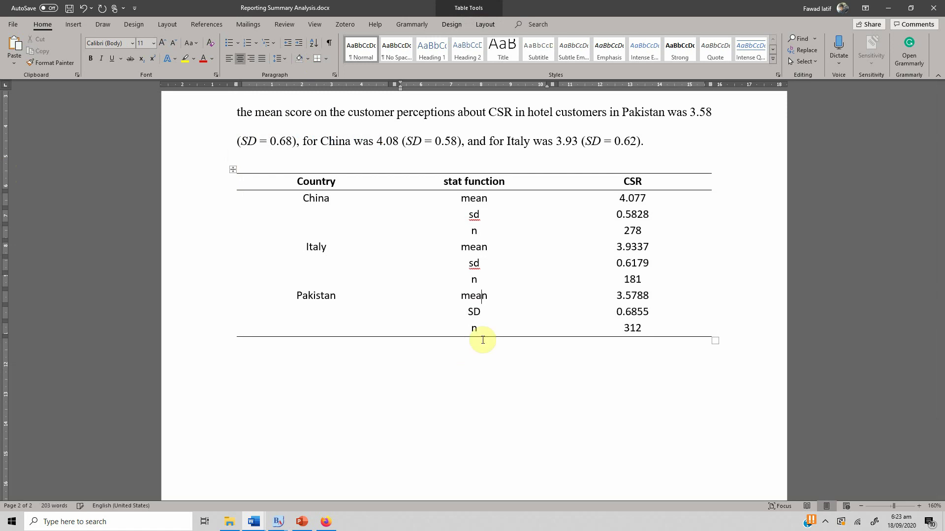
pyautogui.hotkey('shift', 'Home')
pyautogui.write('SDSD')
pyautogui.press('Up')
pyautogui.hotkey('shift', 'Home')
pyautogui.write('M')
pyautogui.press('Down')
pyautogui.hotkey('shift', 'Home')
pyautogui.write('M')
pyautogui.scroll(10, 489, 177)
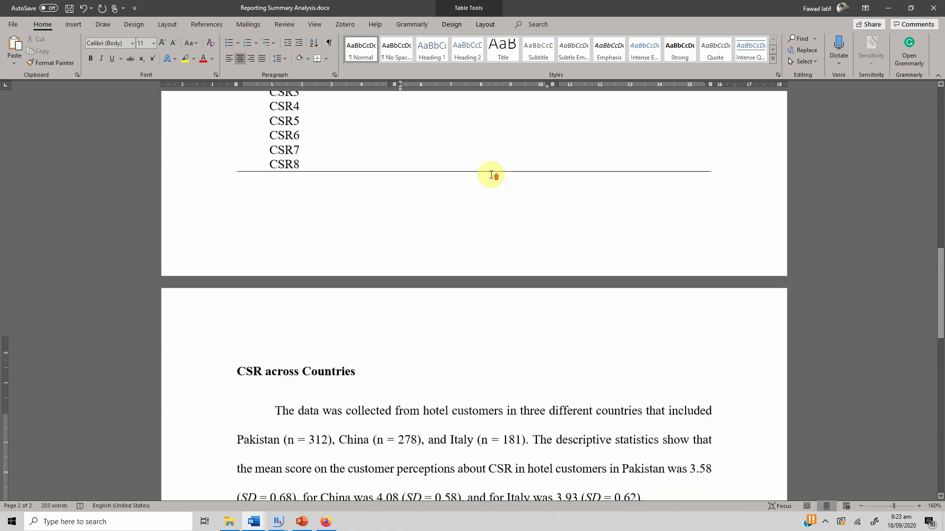
pyautogui.scroll(10, 491, 174)
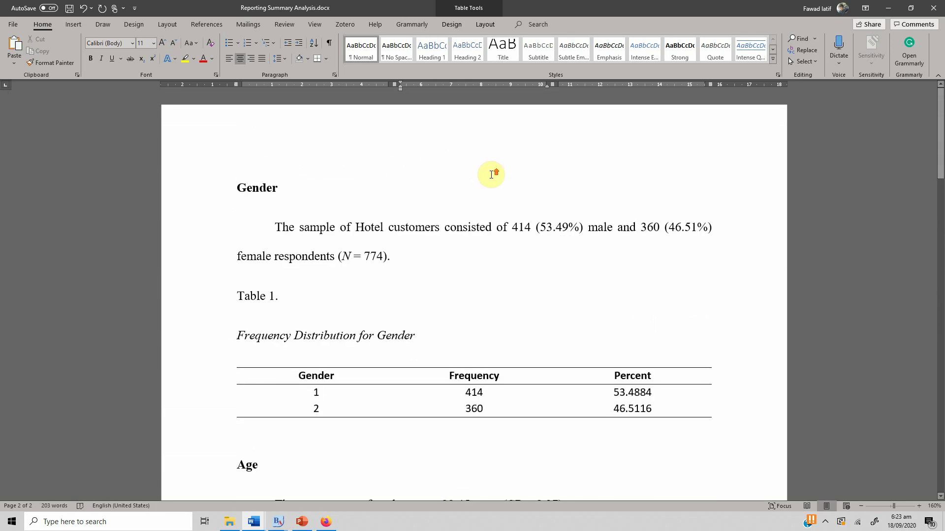